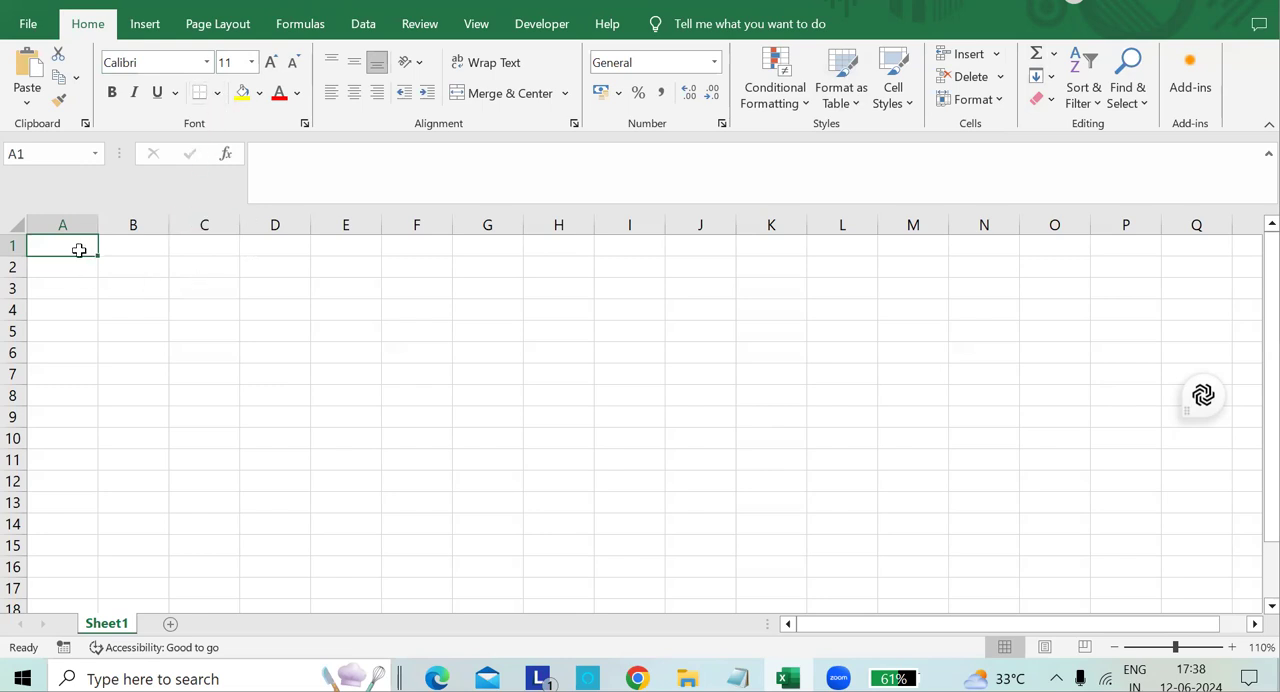
Enter Ironman in cell A1 and Thor in cell A3.
type("Va")
key("BackSpace")
key("BackSpace")
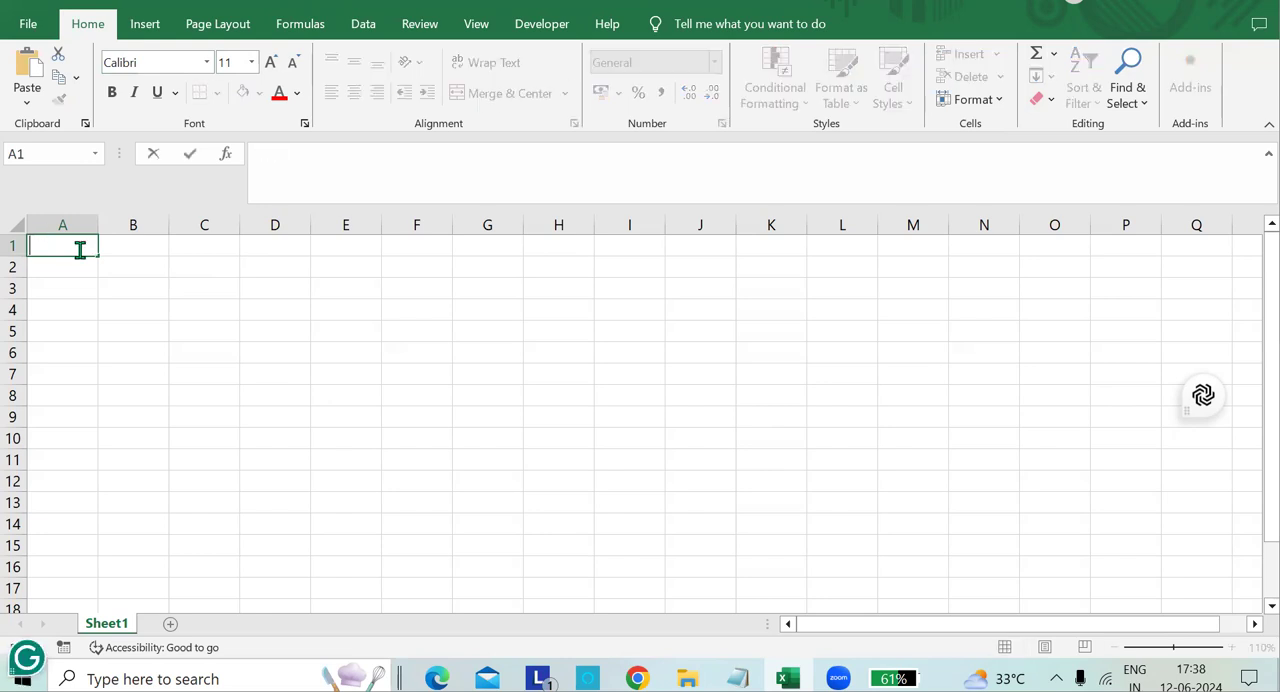
type("Ironman")
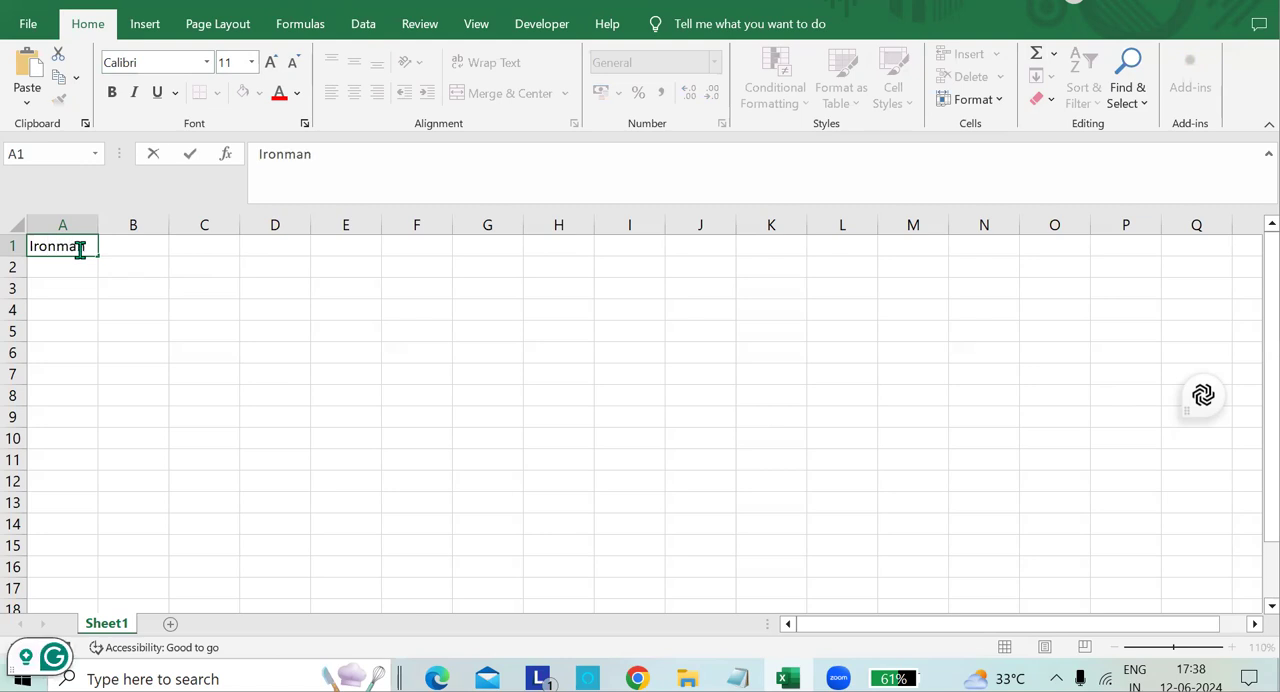
left_click(63, 292)
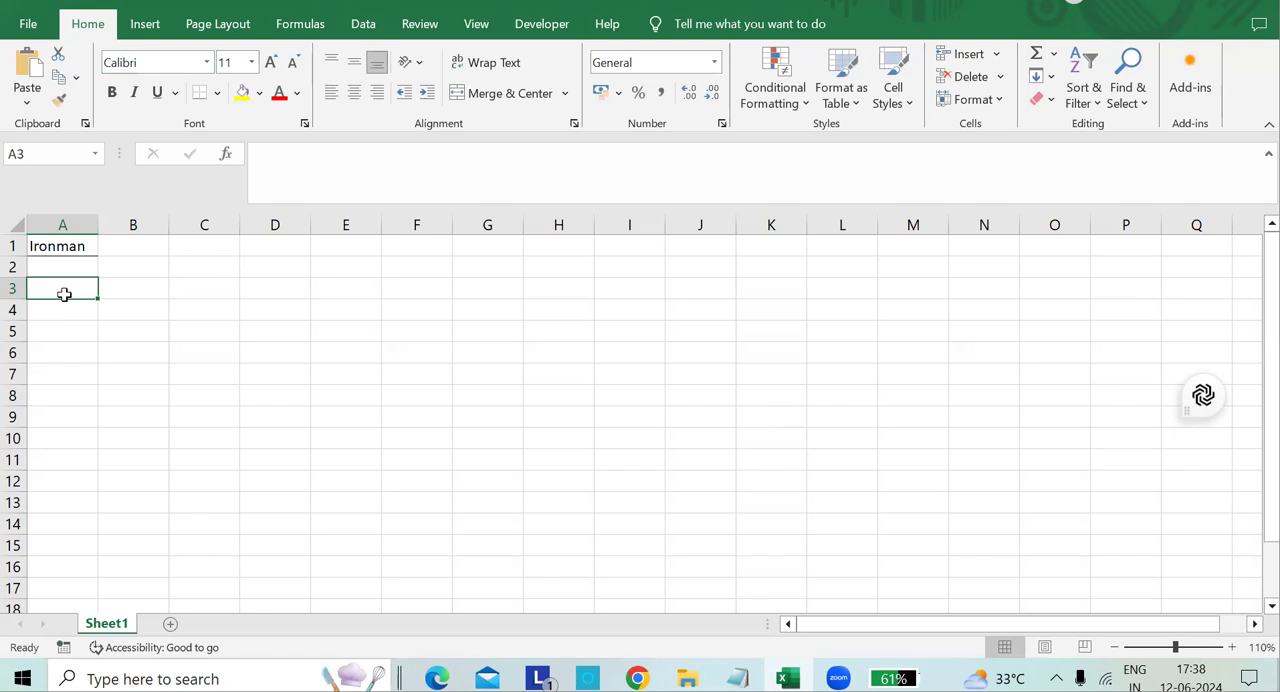
type("Tho")
key("Return")
key("Return")
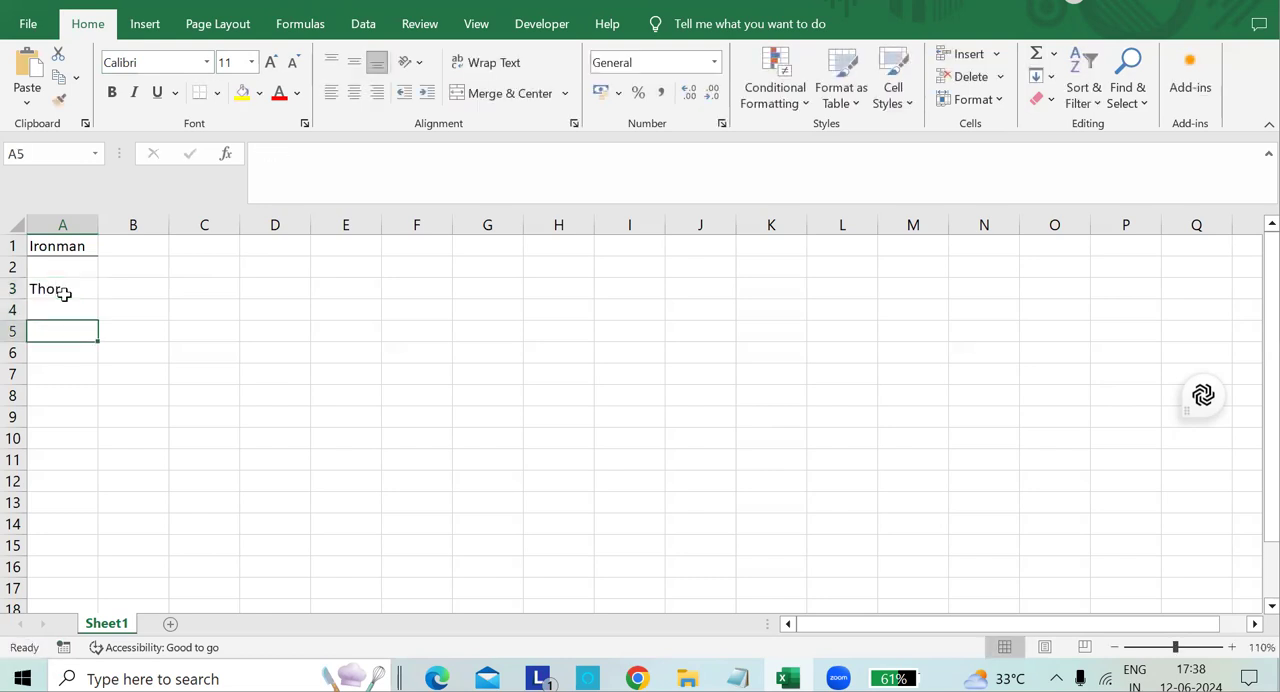
Enter Wakanda in cell A5 and pandora in cell A7.
type("Wakanda")
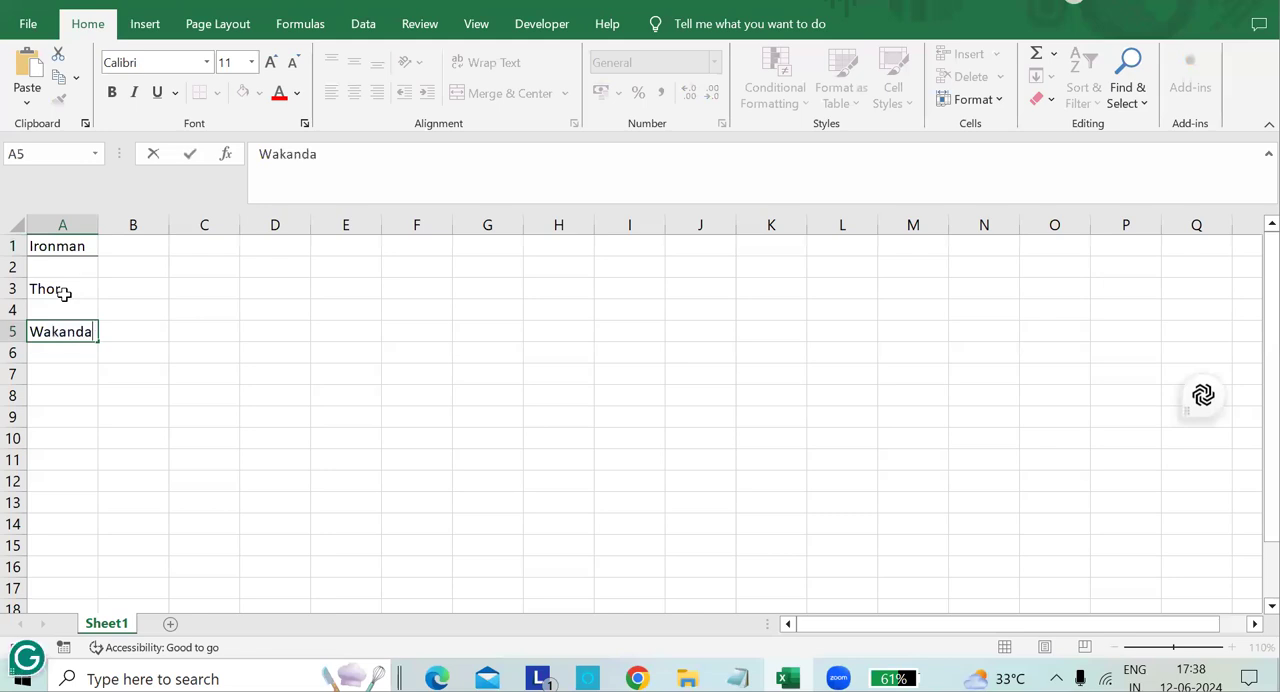
left_click(80, 386)
left_click(79, 375)
type("pandore")
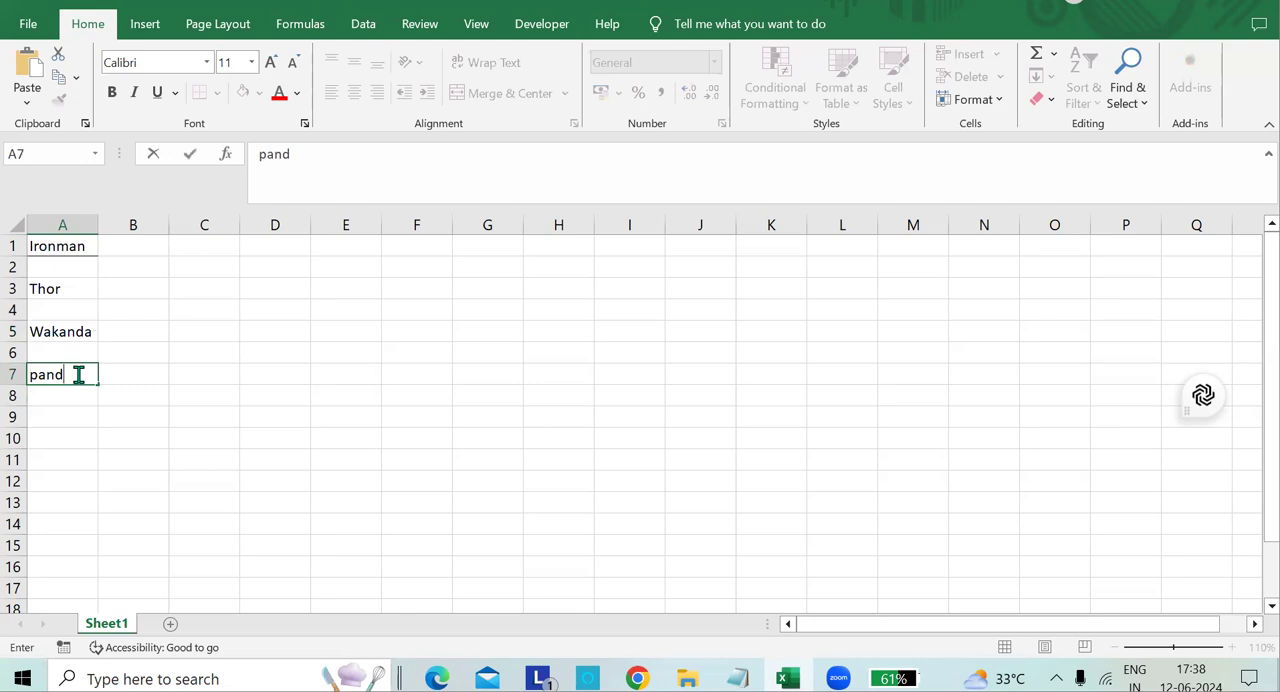
key("BackSpace")
type("a")
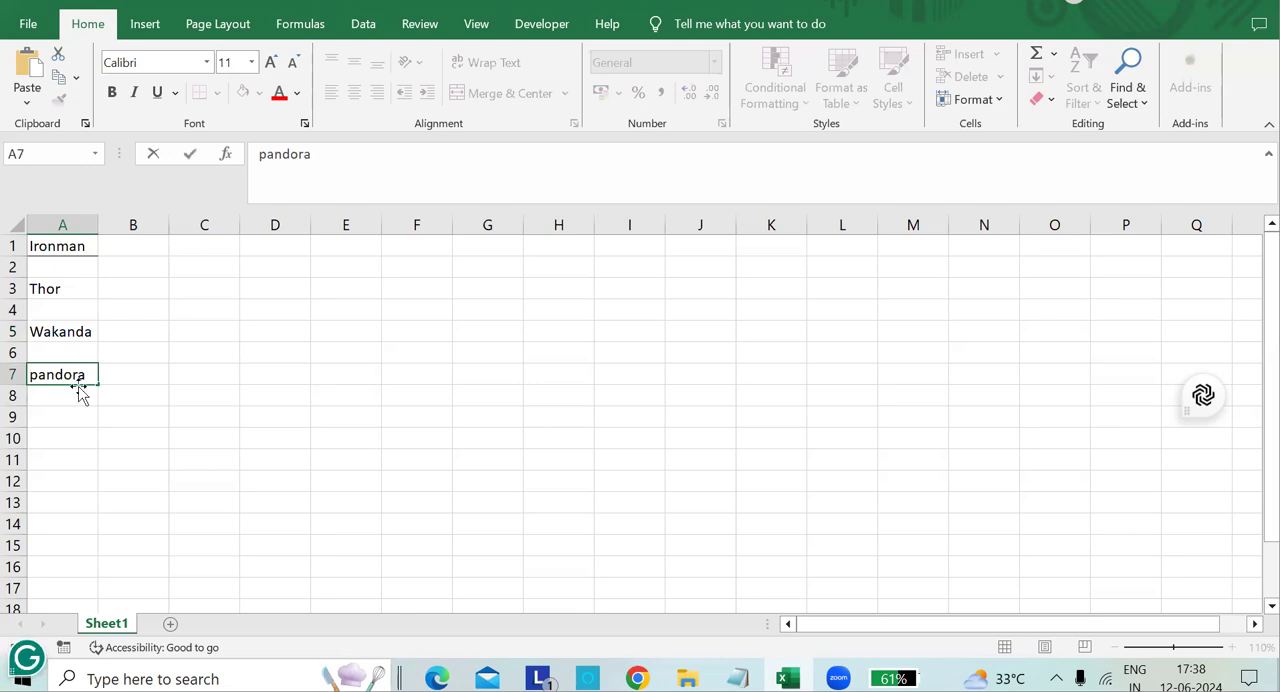
Enter alein in cell A9.
left_click(72, 410)
type("aleing")
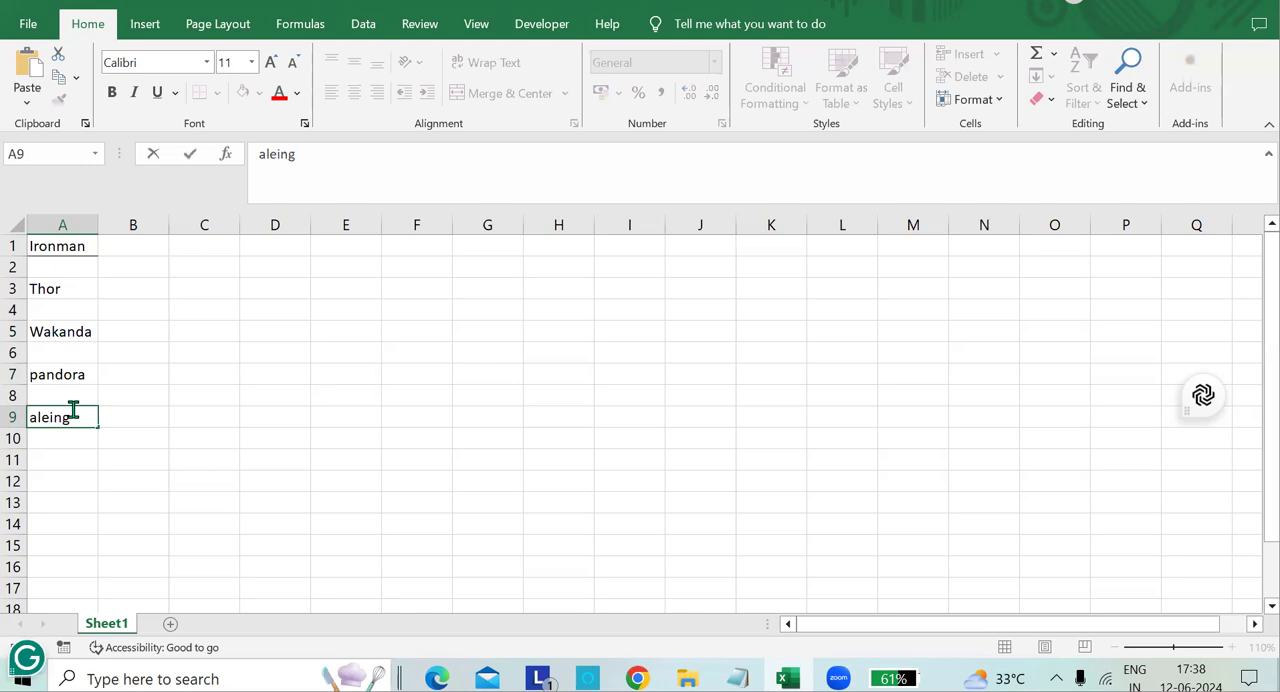
key("BackSpace")
left_click(232, 366)
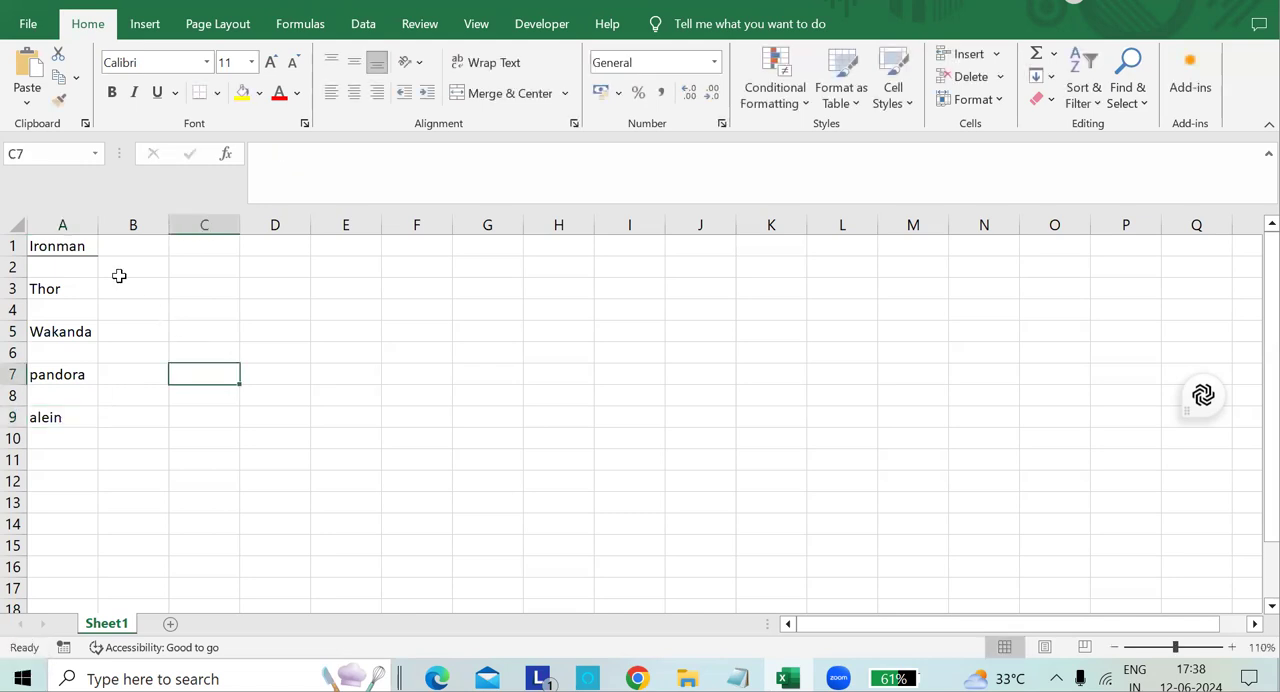
Undo the last cell entry, made in A9.
left_click(101, 246)
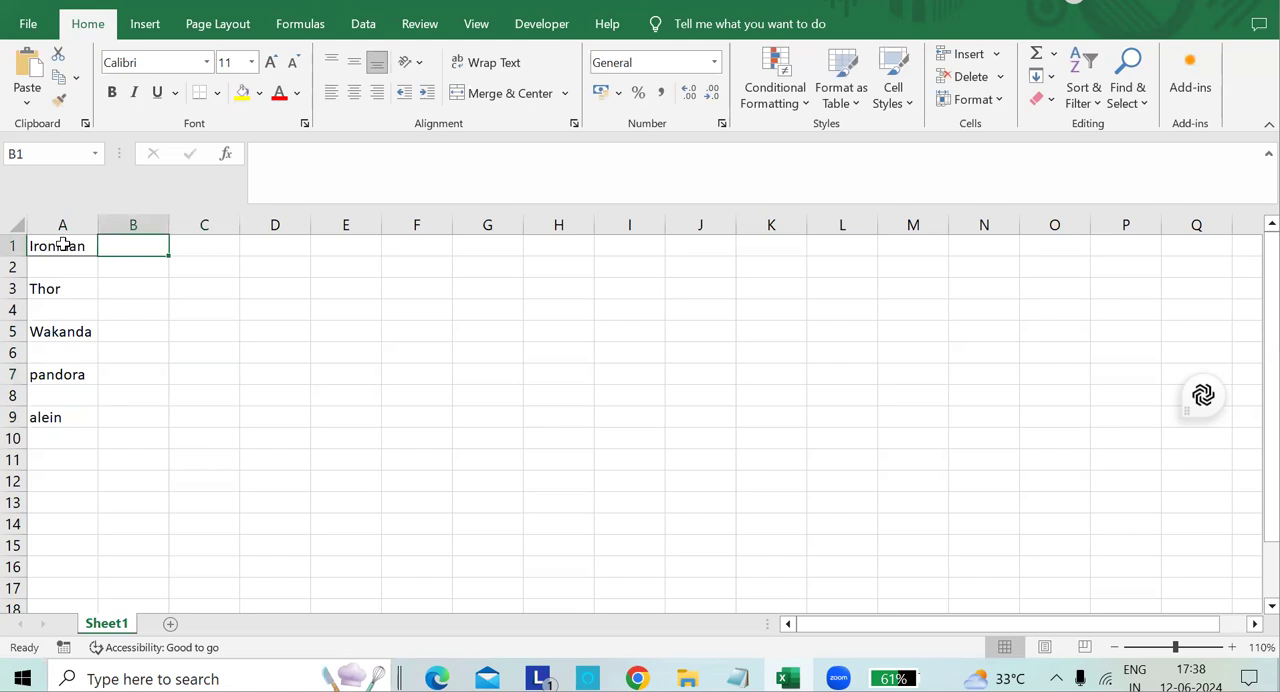
left_click(63, 245)
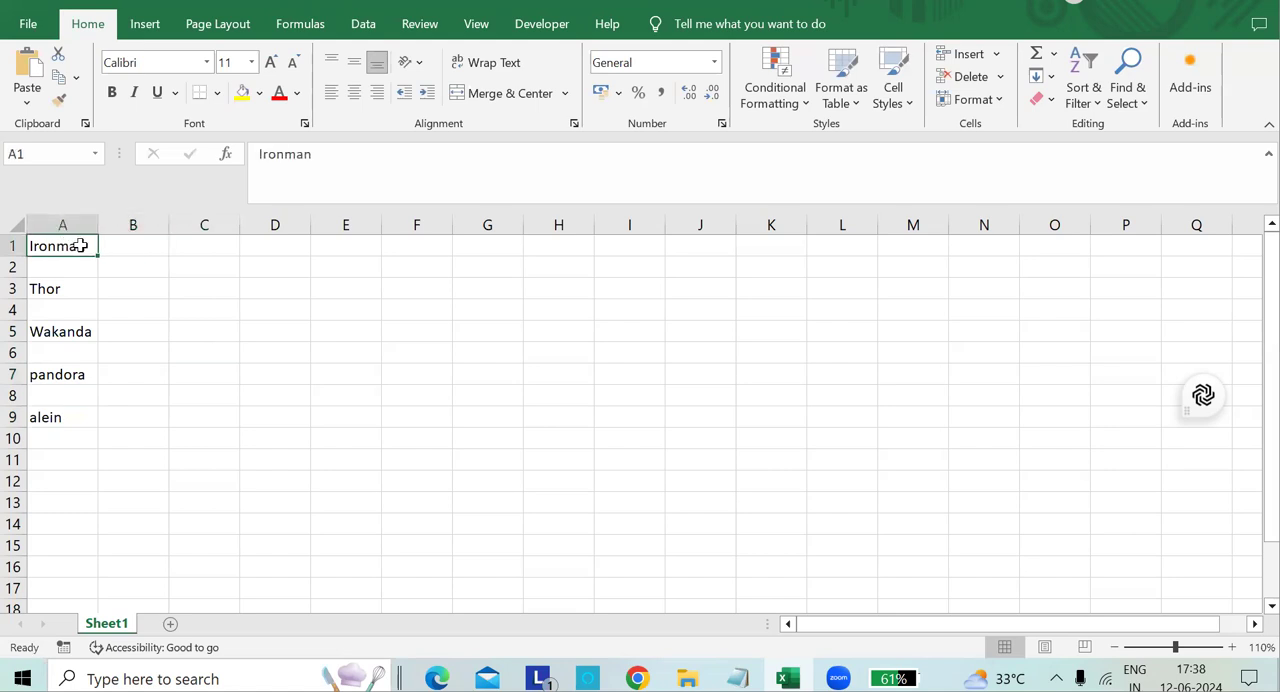
key("ctrl+z")
left_click(155, 246)
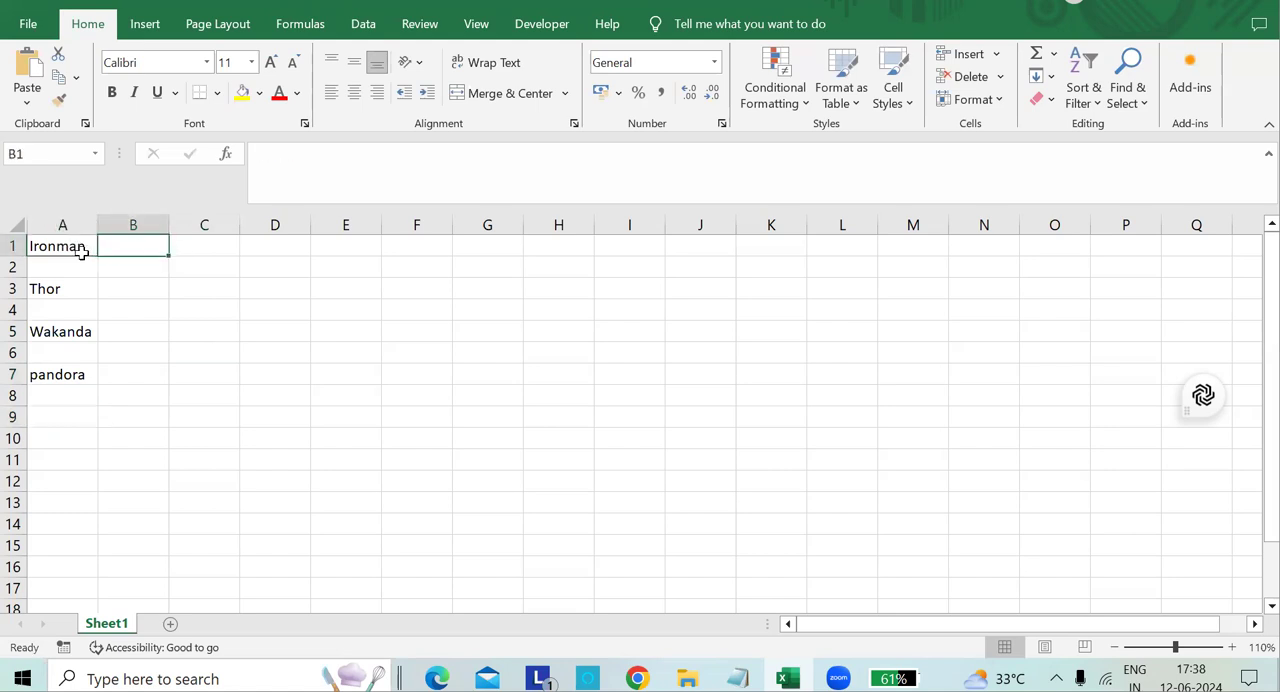
Apply a bottom border to cell A1 containing Ironman.
left_click(70, 270)
left_click(74, 290)
left_click(74, 249)
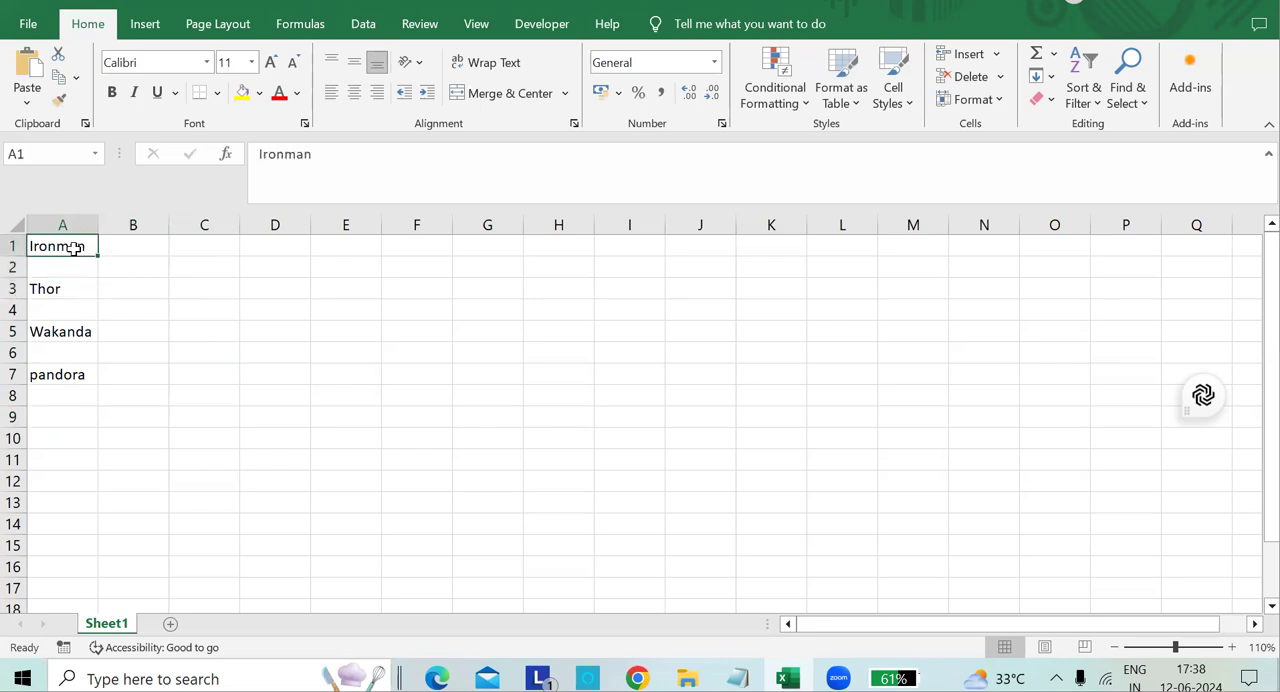
left_click(219, 93)
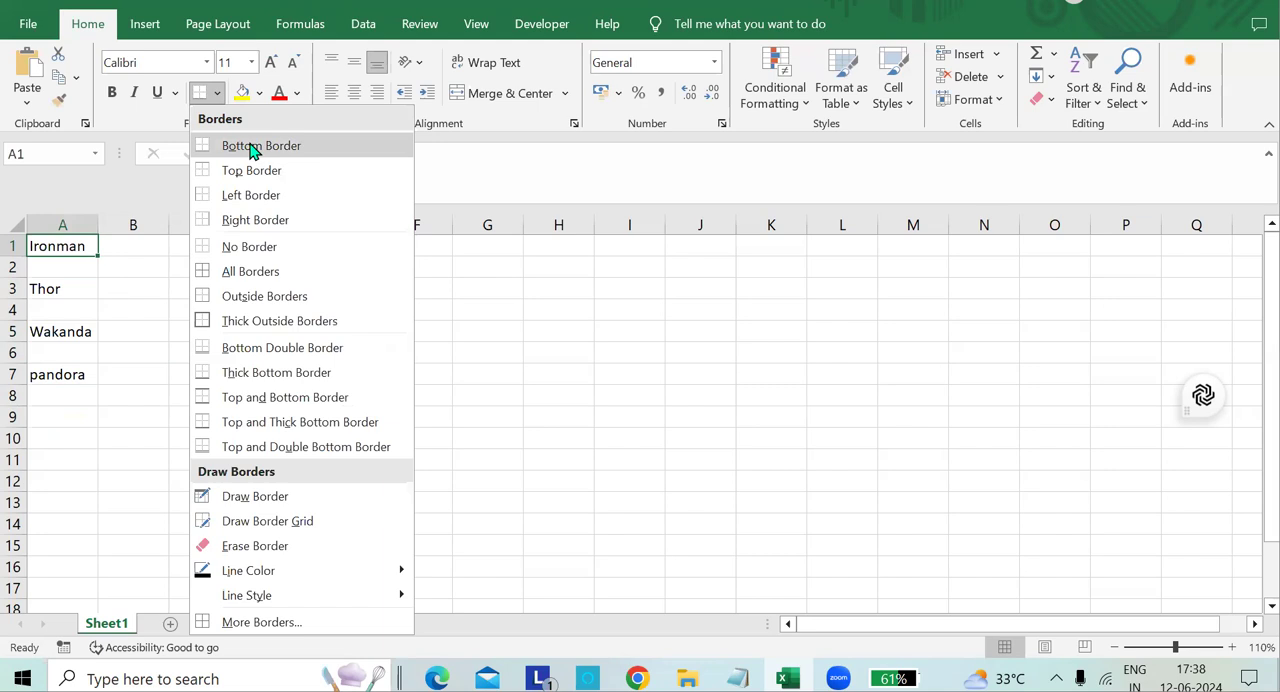
left_click(275, 145)
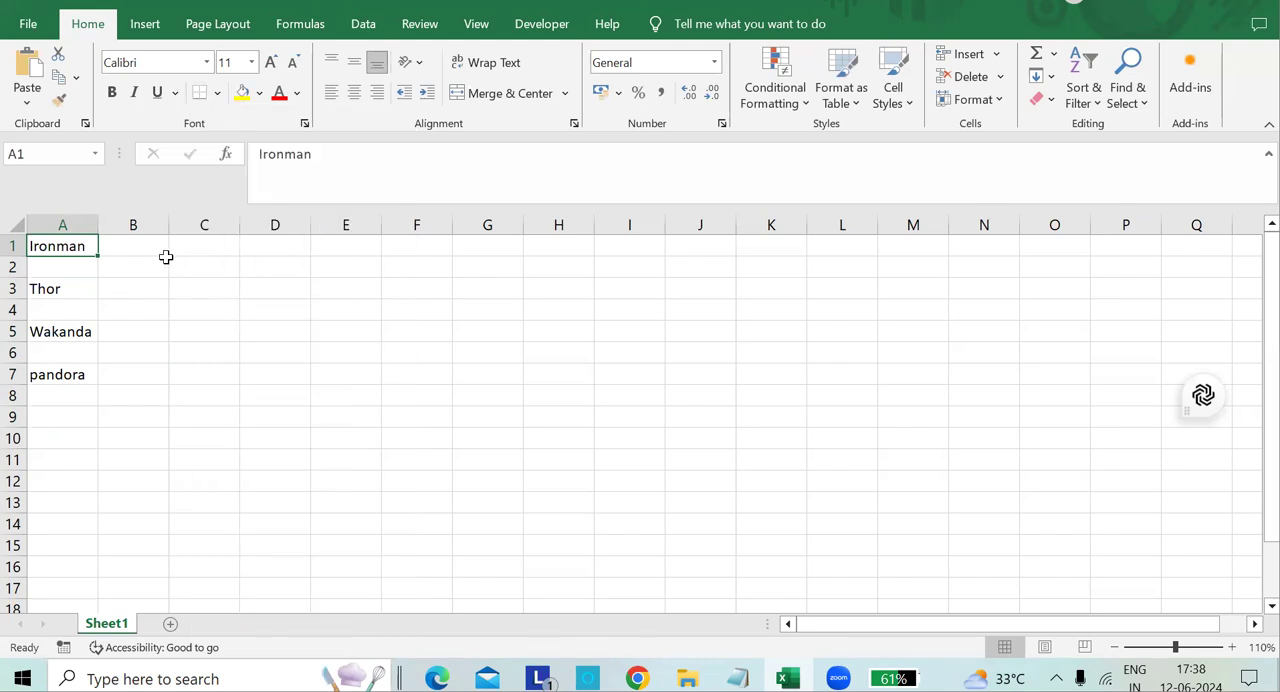
left_click(108, 283)
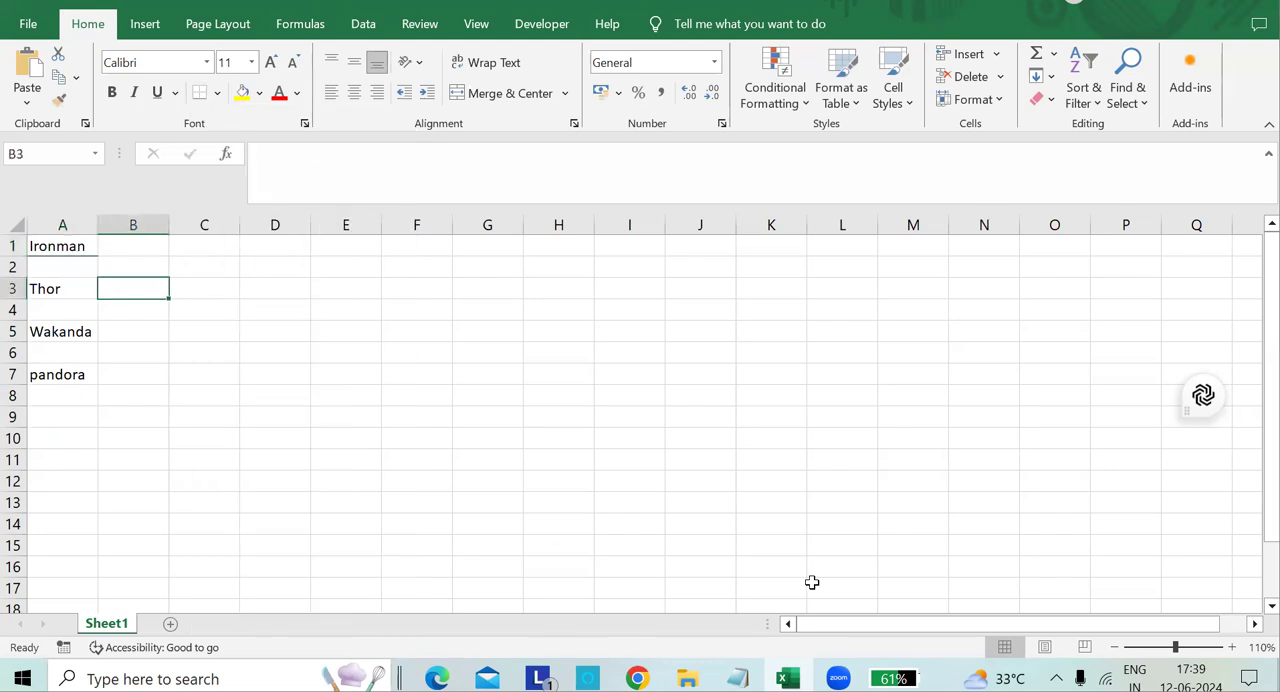
Apply a top border to cell A3 containing Thor.
left_click(1232, 646)
left_click(1232, 646)
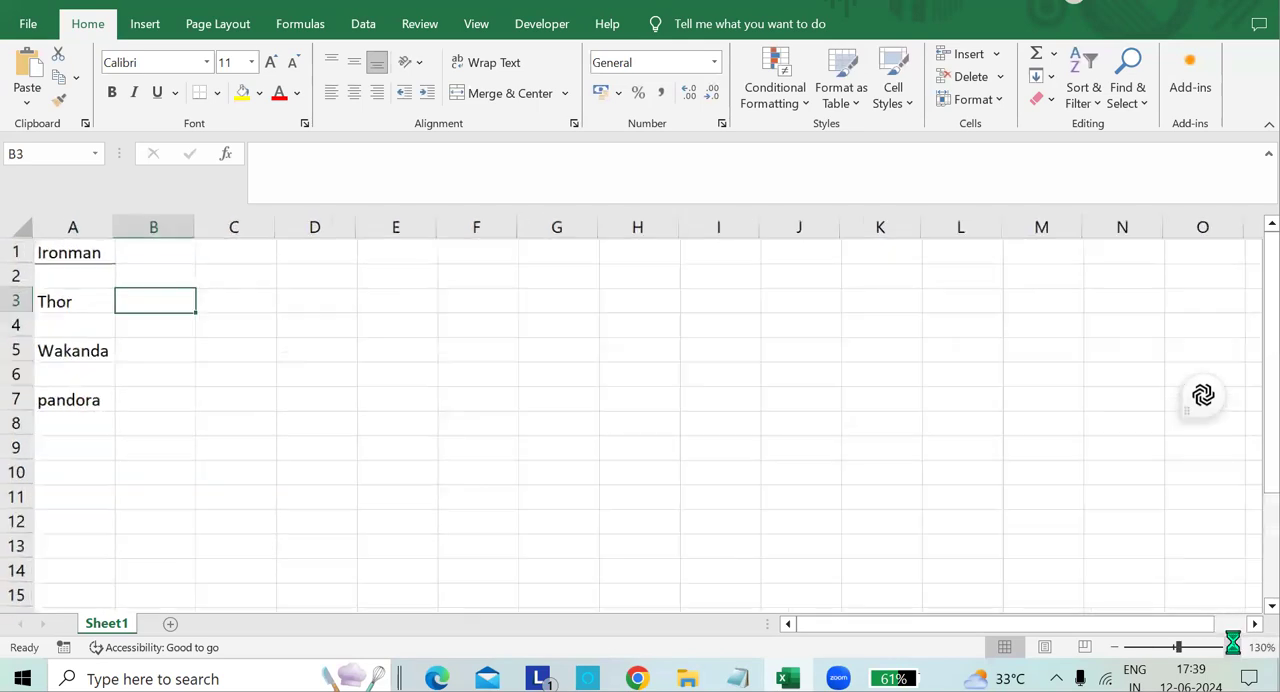
left_click(1232, 646)
left_click(1232, 646)
left_click(1232, 646)
left_click(1232, 646)
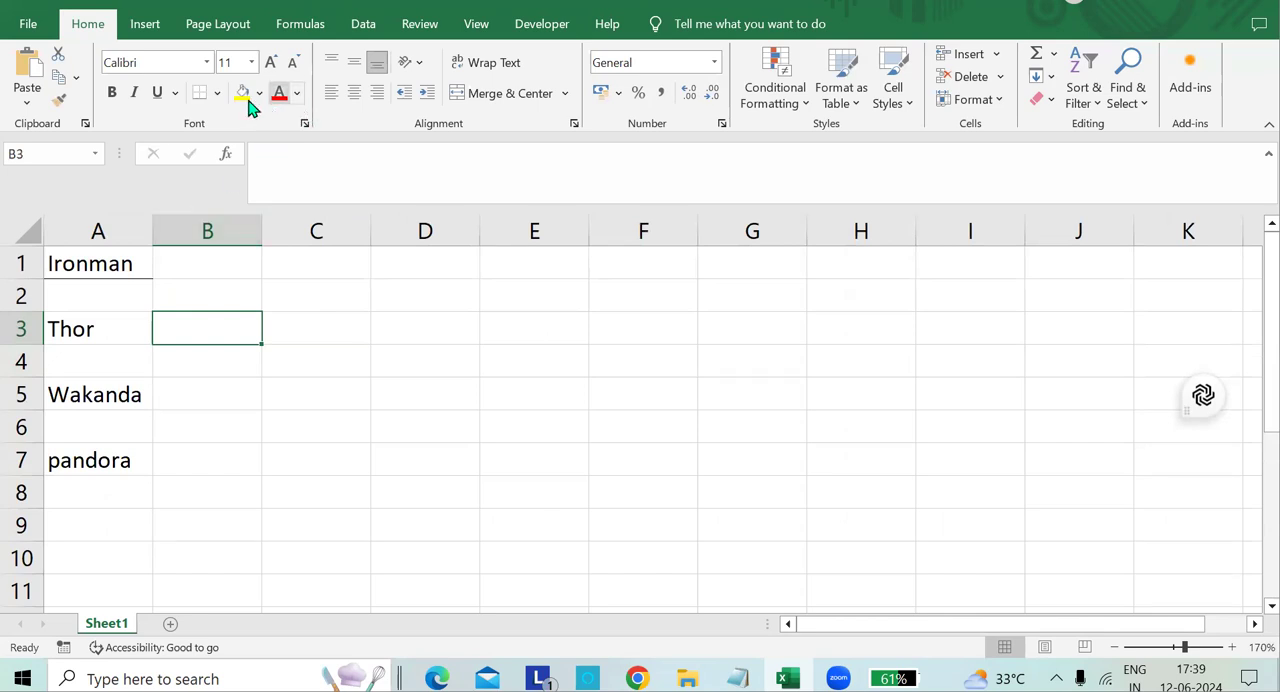
left_click(80, 334)
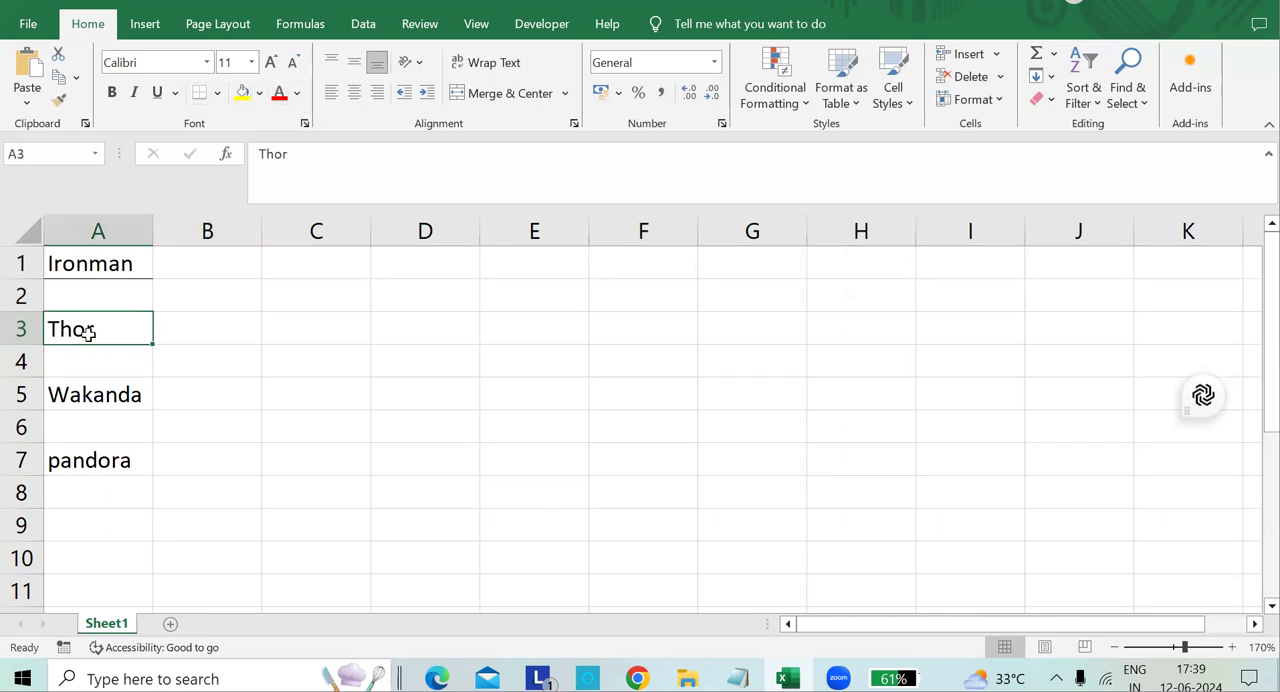
left_click(217, 93)
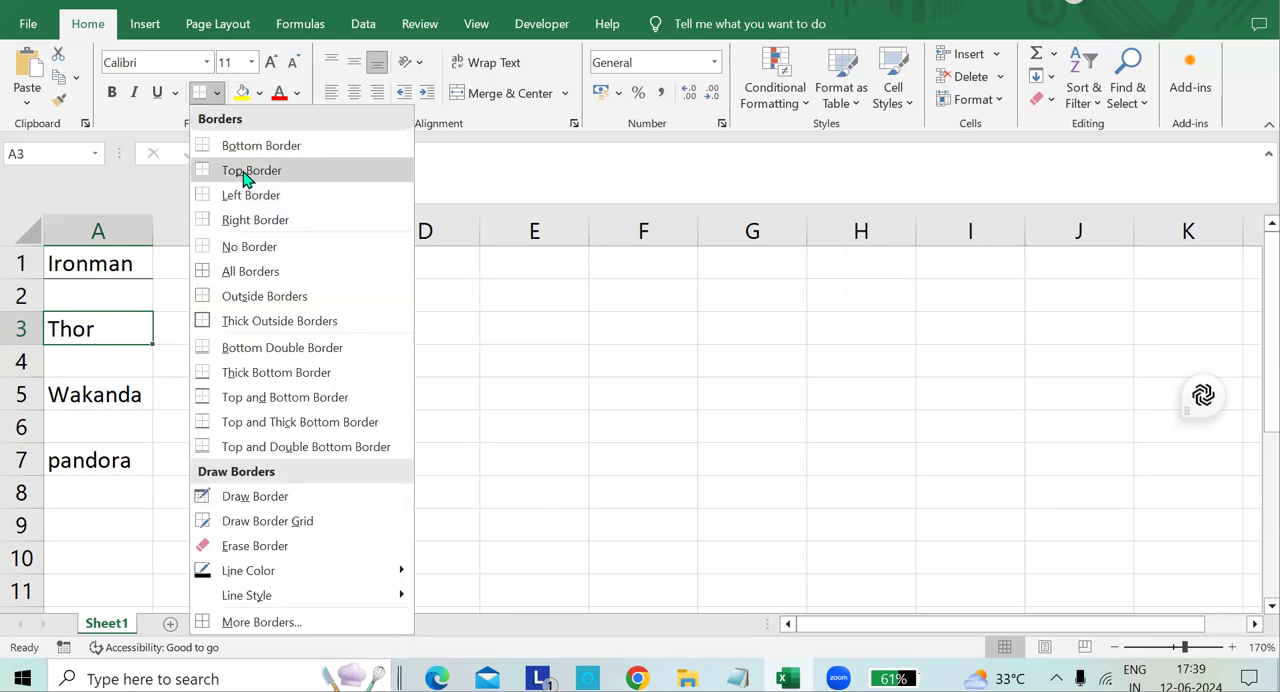
left_click(246, 172)
left_click(174, 350)
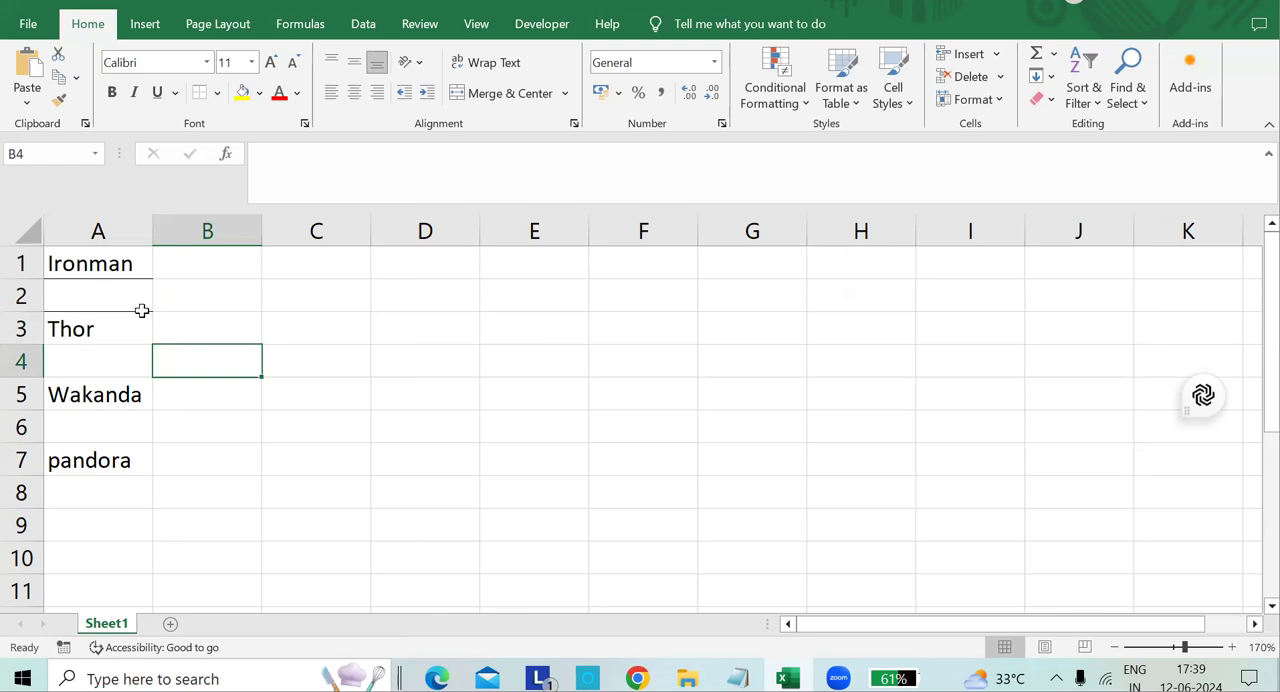
Apply a left border to cell A5 containing Wakanda.
left_click(96, 389)
left_click(217, 93)
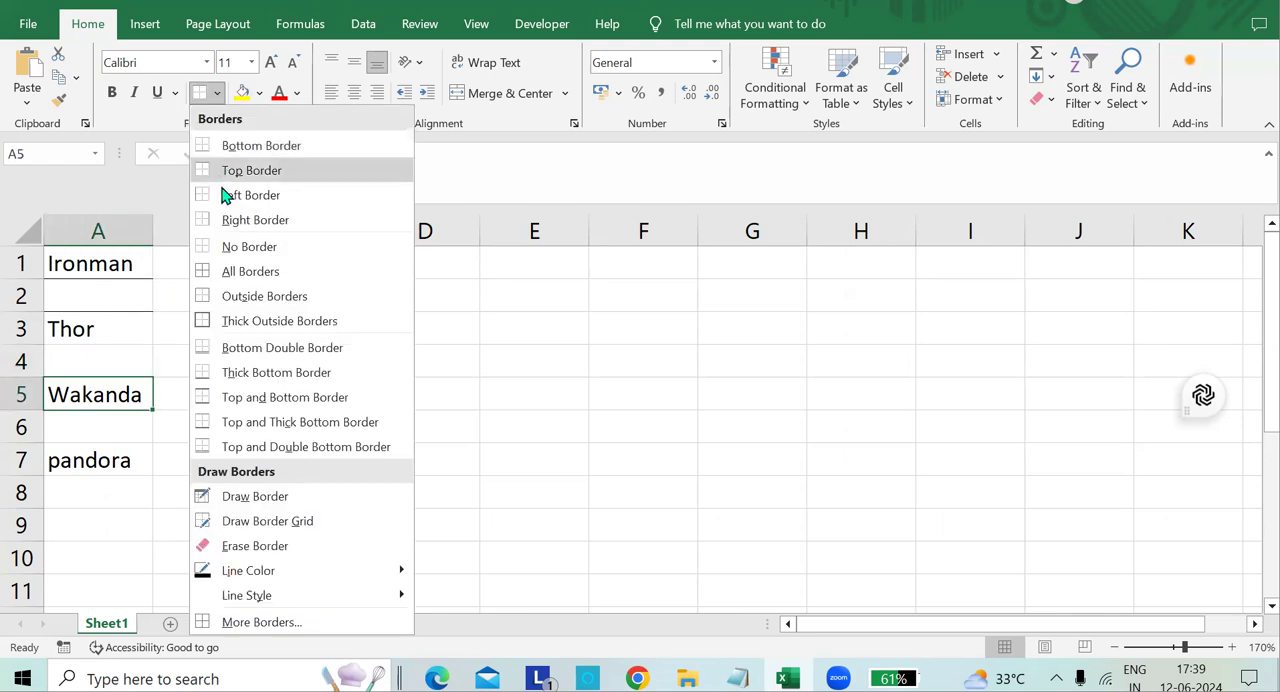
left_click(229, 194)
Apply a right border to the empty cell B5.
left_click(163, 400)
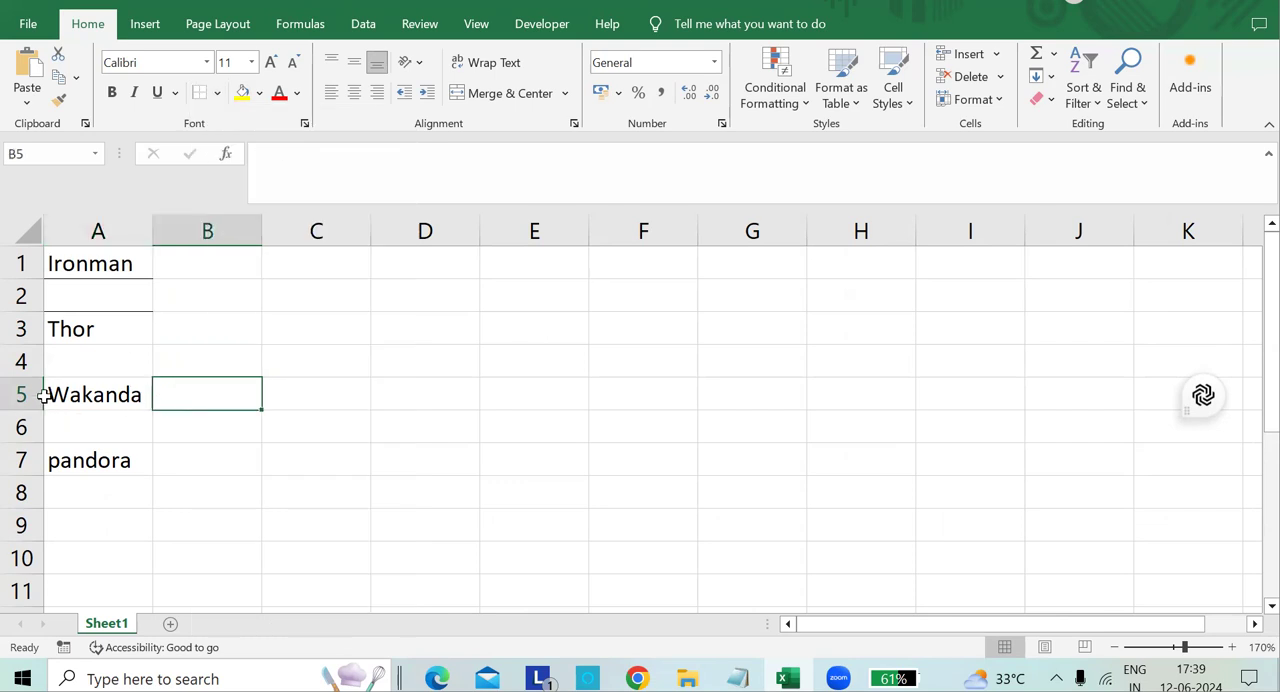
left_click(218, 94)
left_click(239, 222)
Apply a right border to cell A7 containing pandora.
left_click(110, 461)
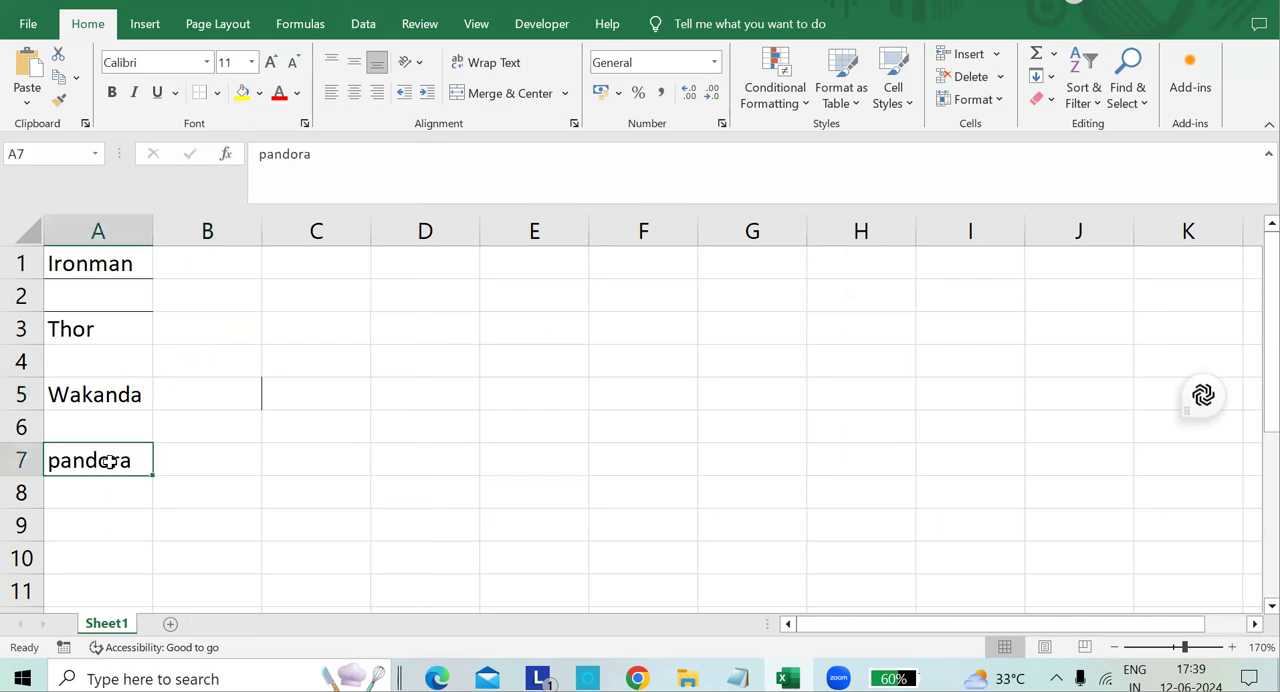
left_click(220, 96)
left_click(252, 218)
left_click(195, 449)
left_click(163, 533)
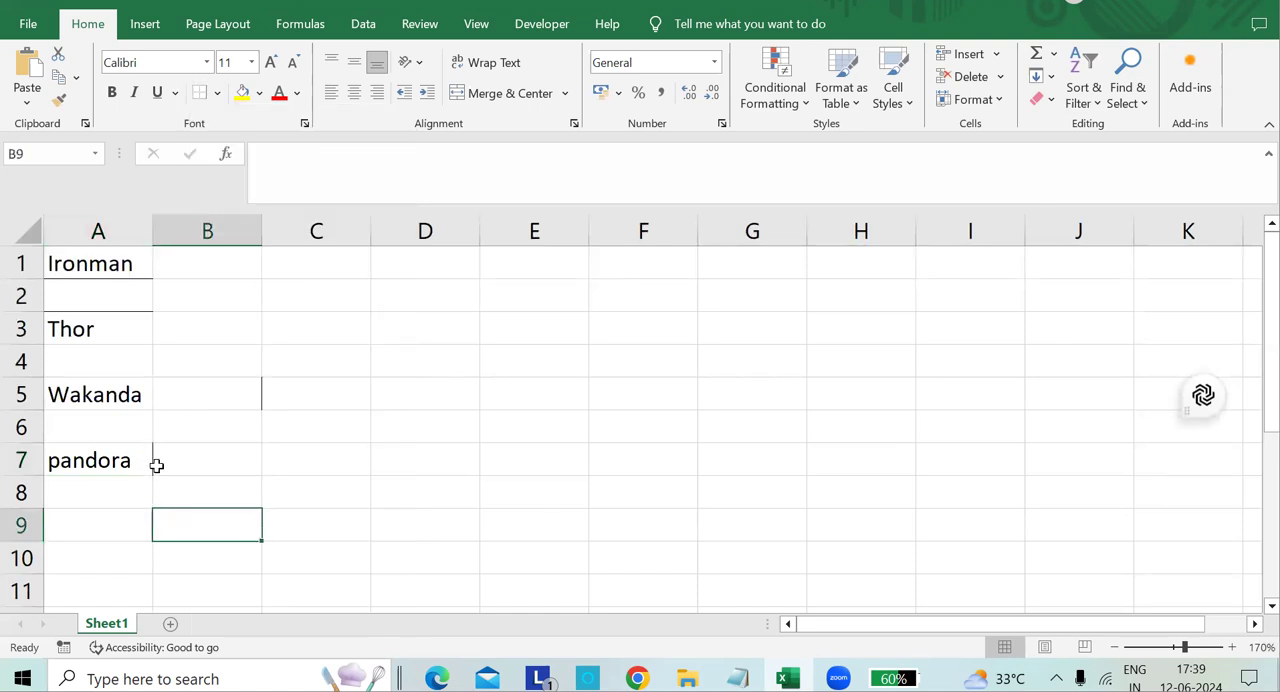
Reapply the left border to the Wakanda cell A5.
left_click(63, 396)
left_click(217, 93)
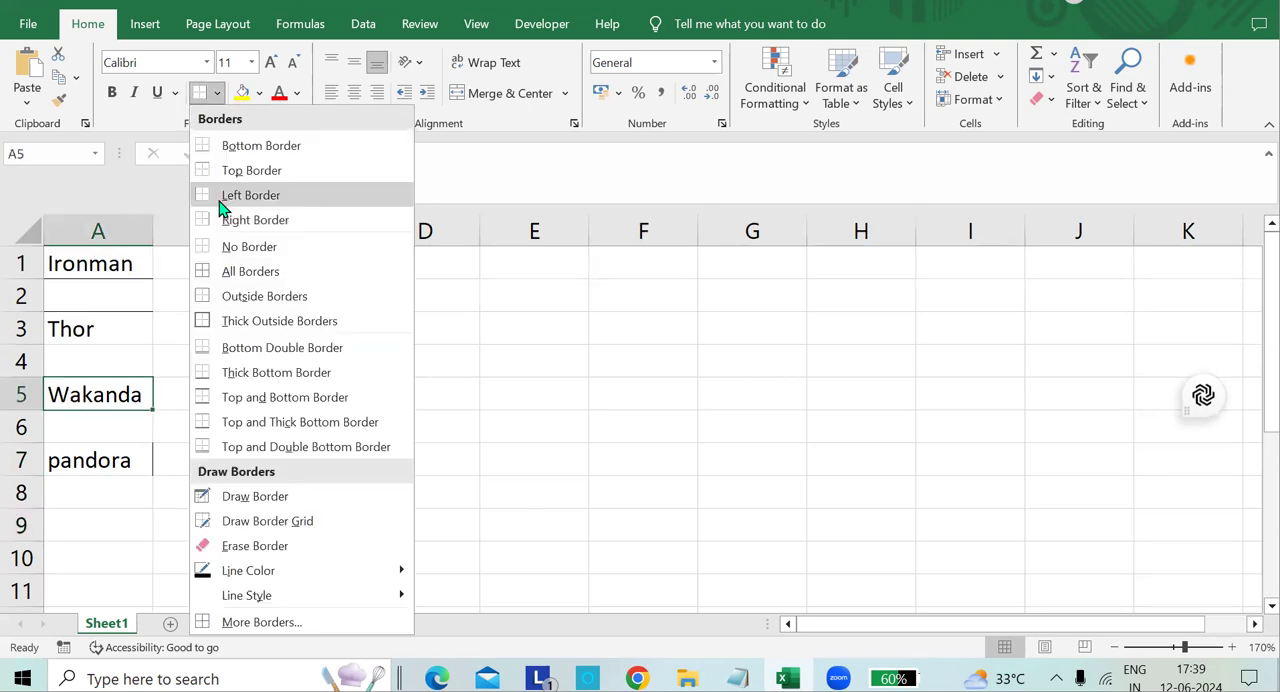
left_click(224, 196)
left_click(202, 402)
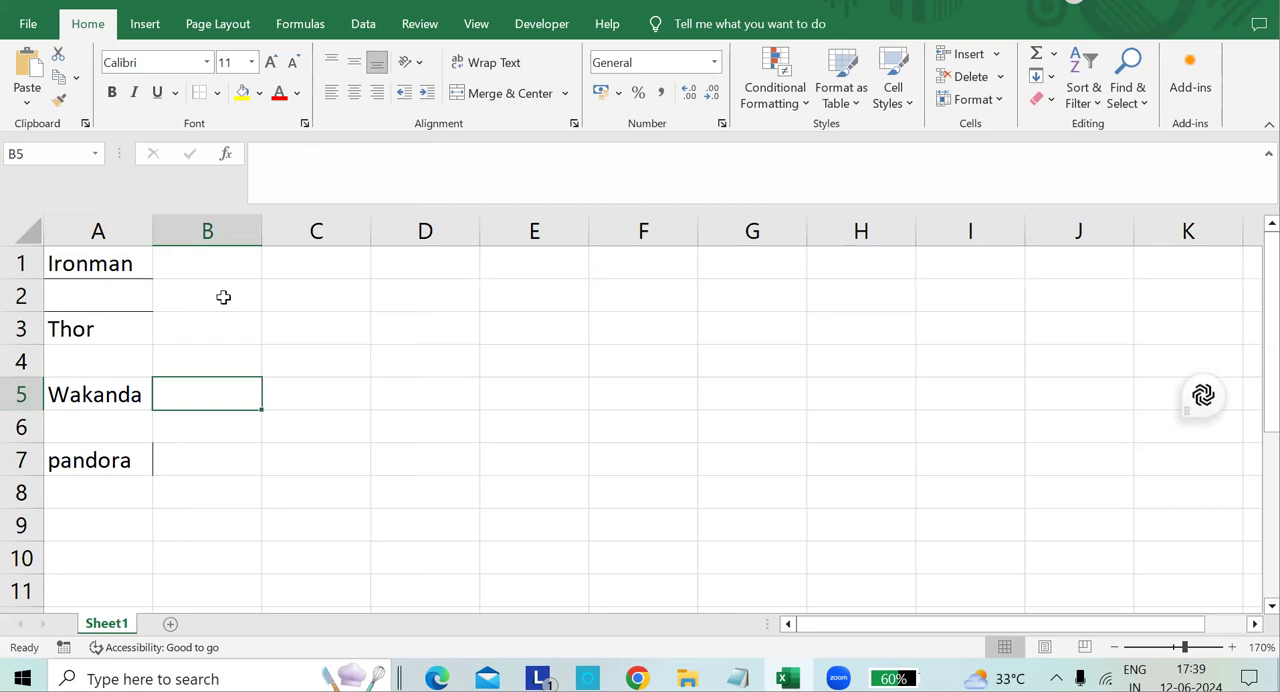
Remove the borders from cell A1 with the No Border option.
left_click(218, 93)
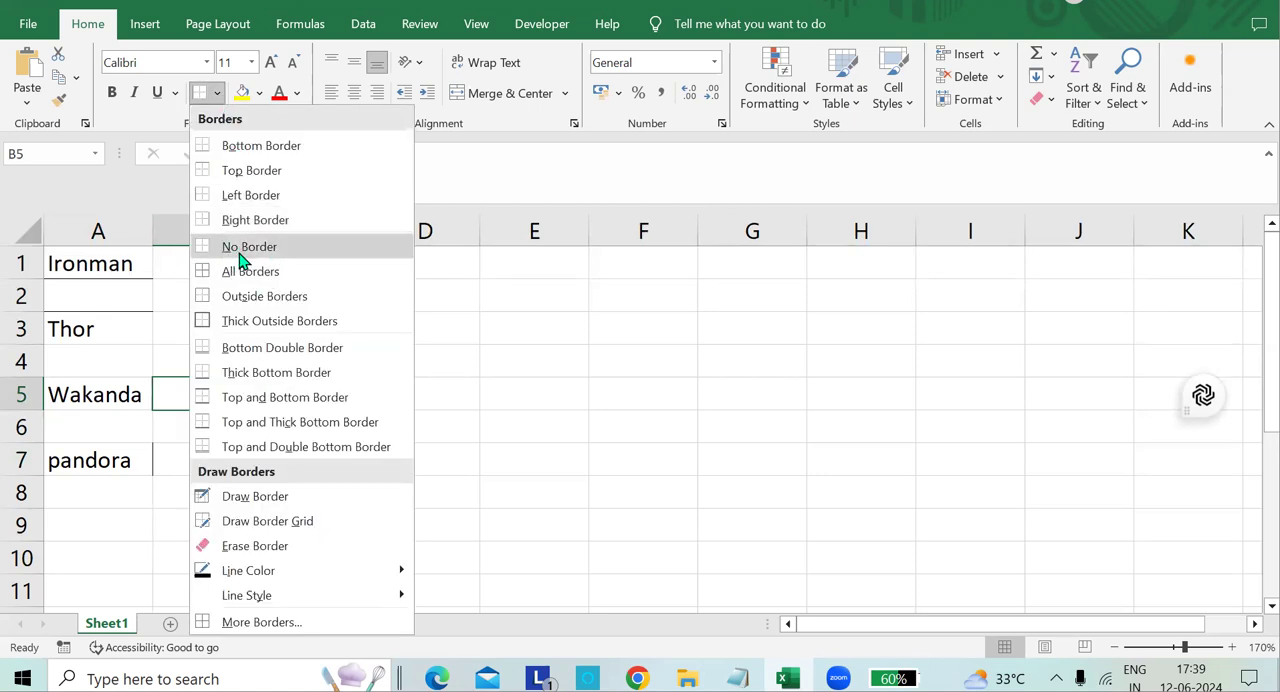
left_click(137, 256)
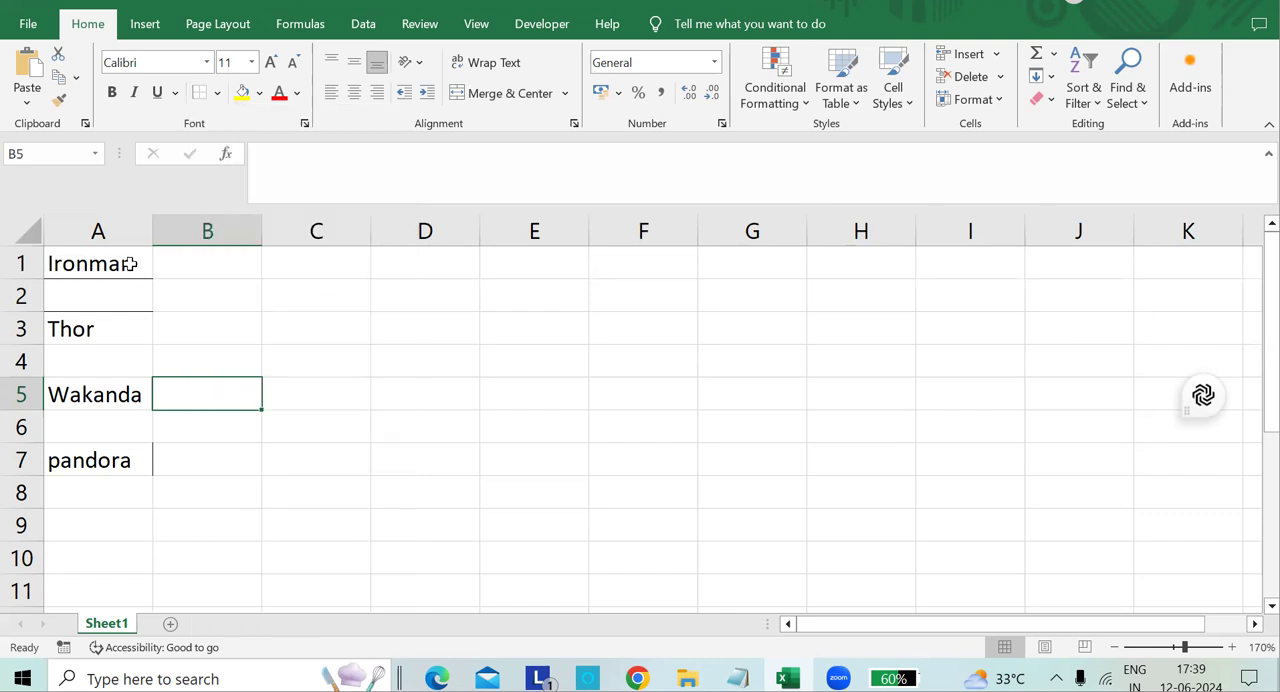
left_click(217, 93)
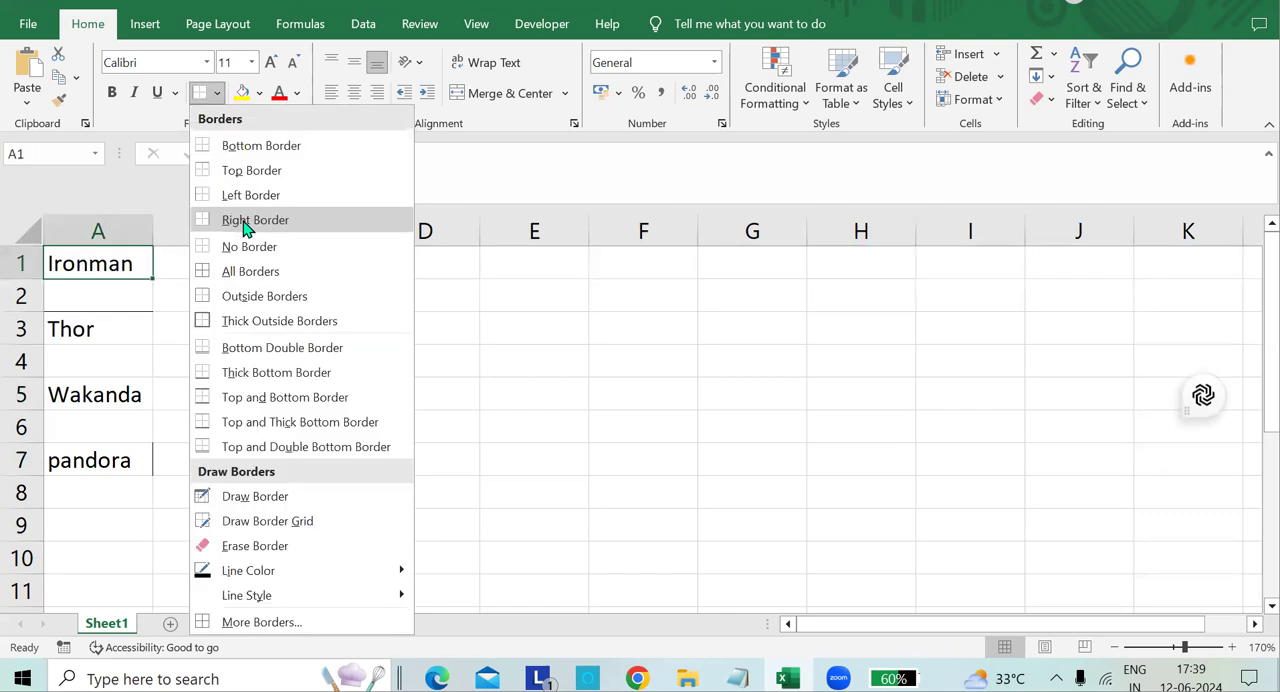
left_click(249, 257)
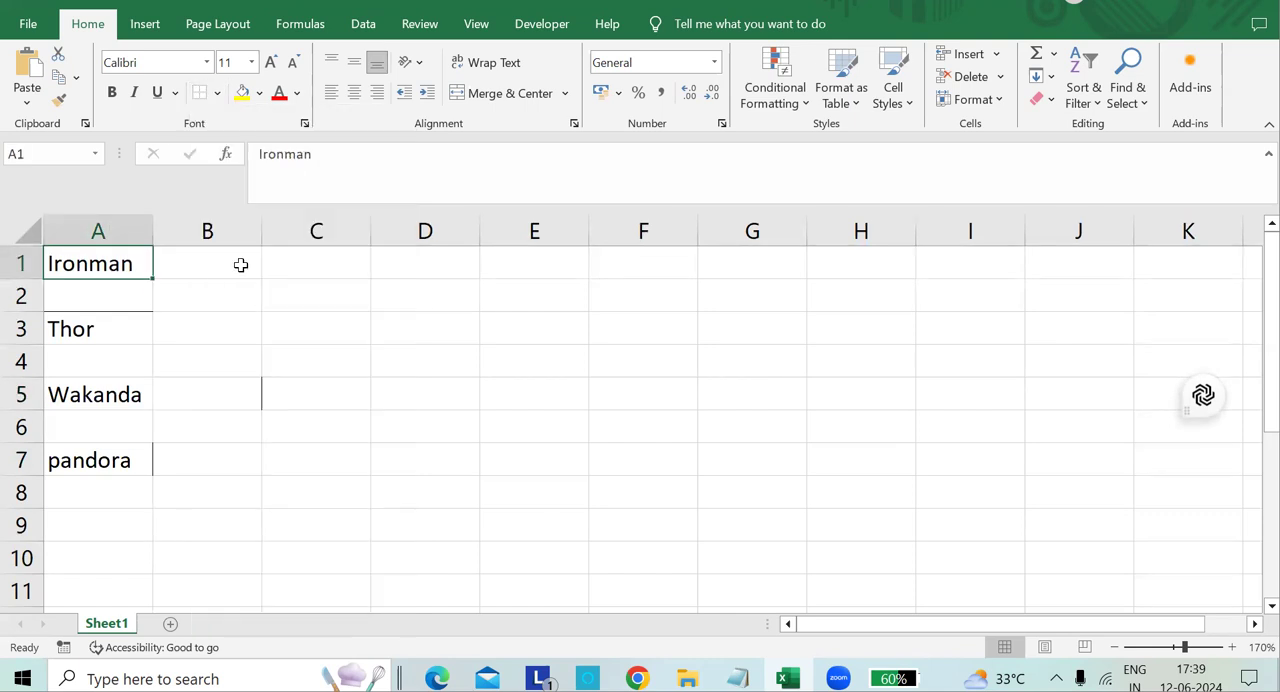
left_click(171, 296)
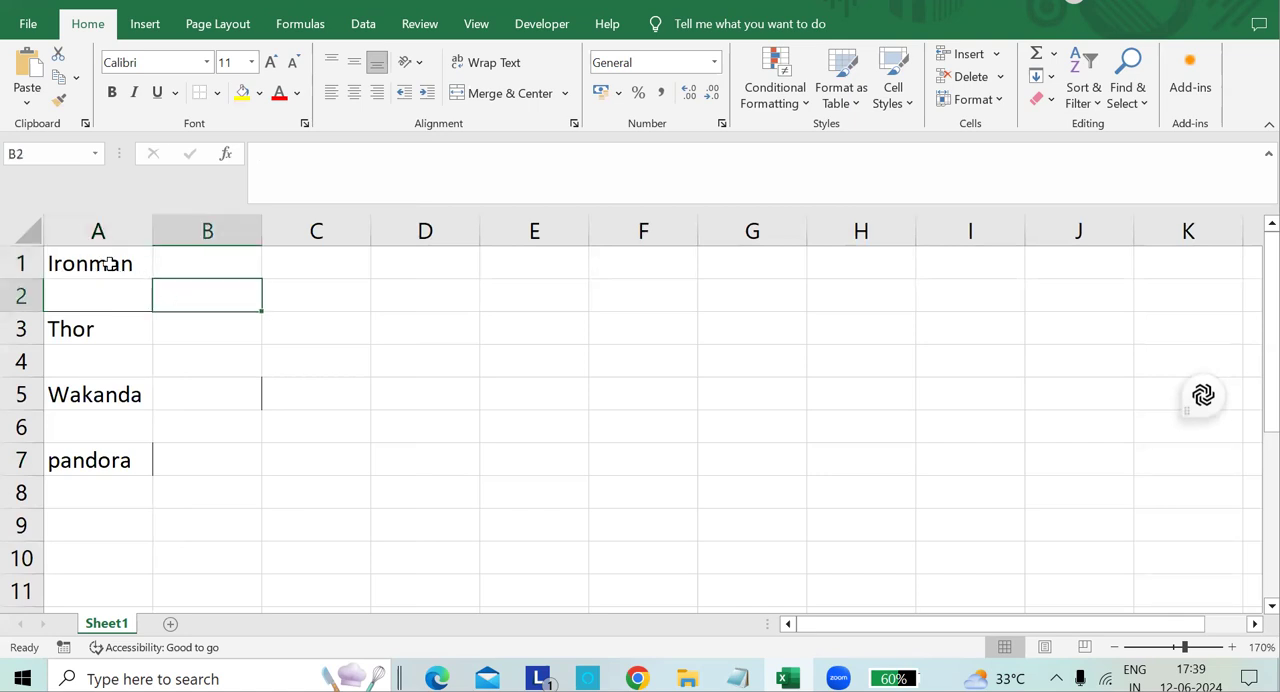
Apply All Borders to cell A1 containing Ironman.
left_click(118, 264)
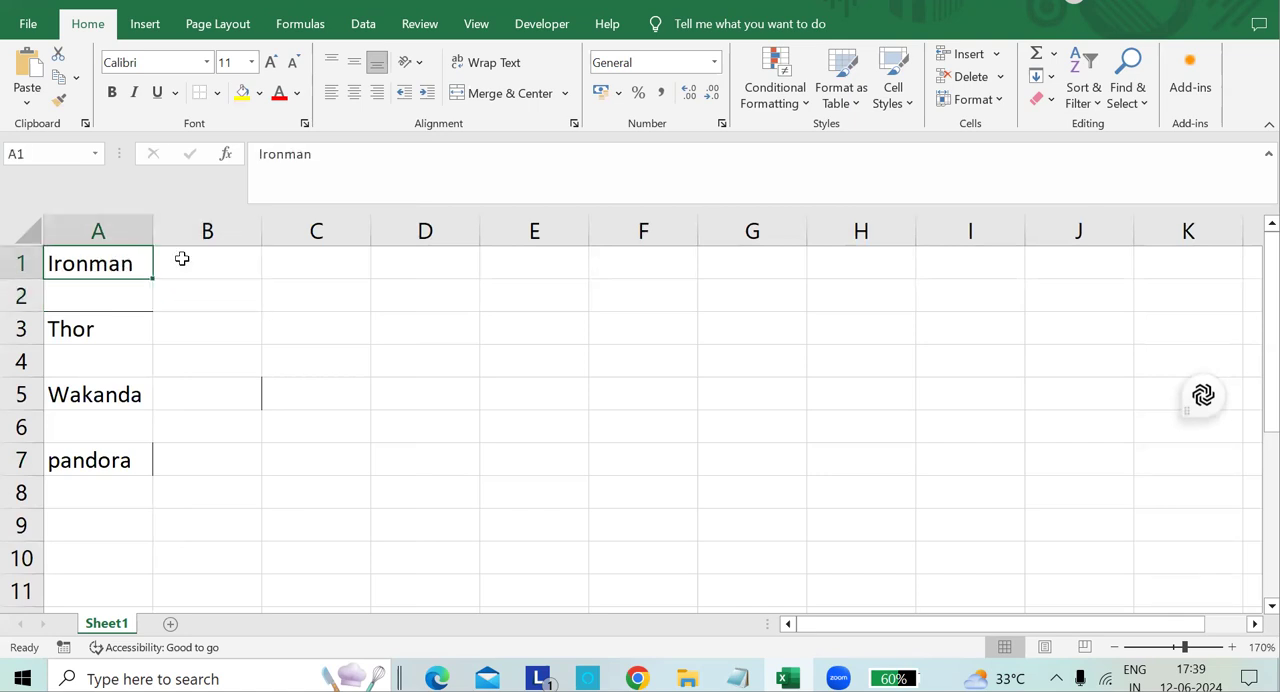
left_click(217, 93)
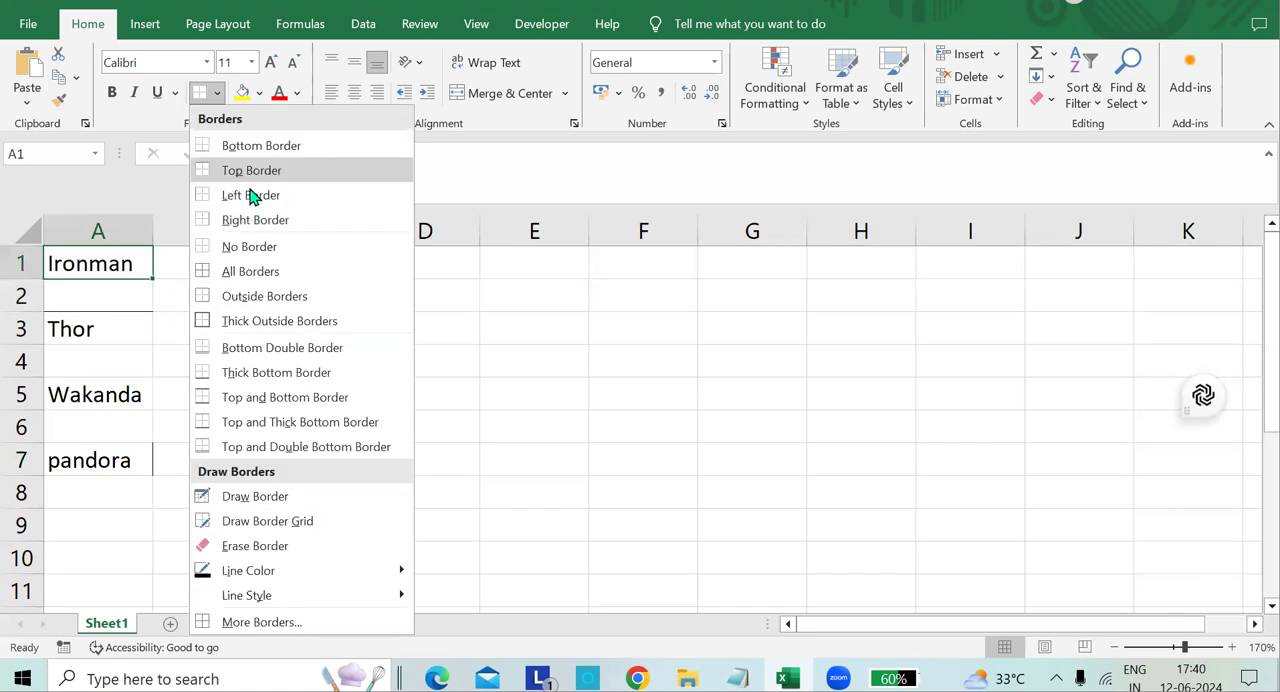
left_click(262, 276)
left_click(192, 290)
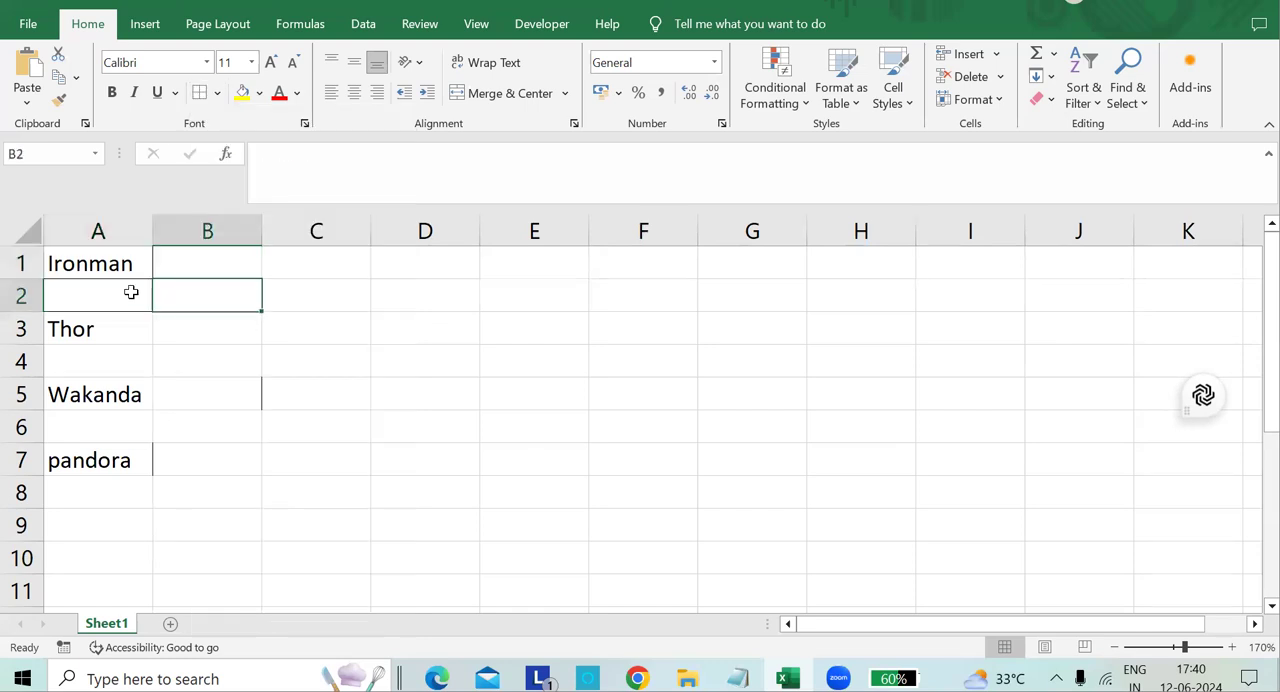
left_click(195, 274)
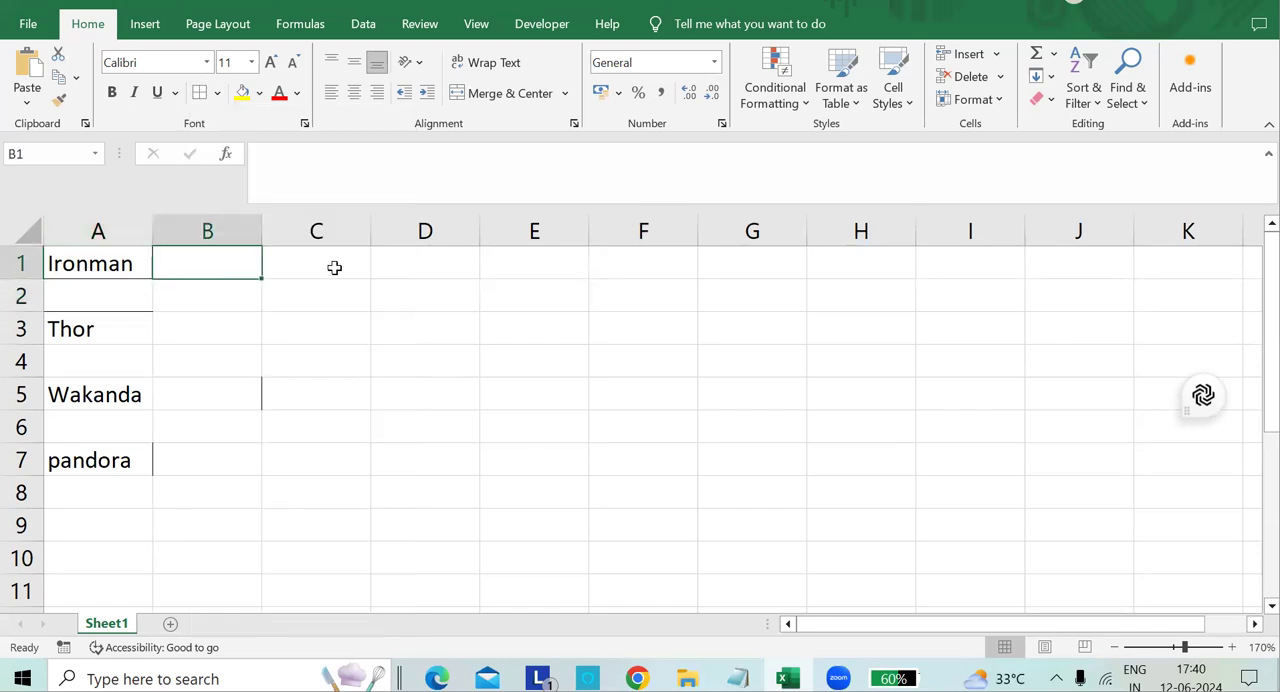
left_click(336, 267)
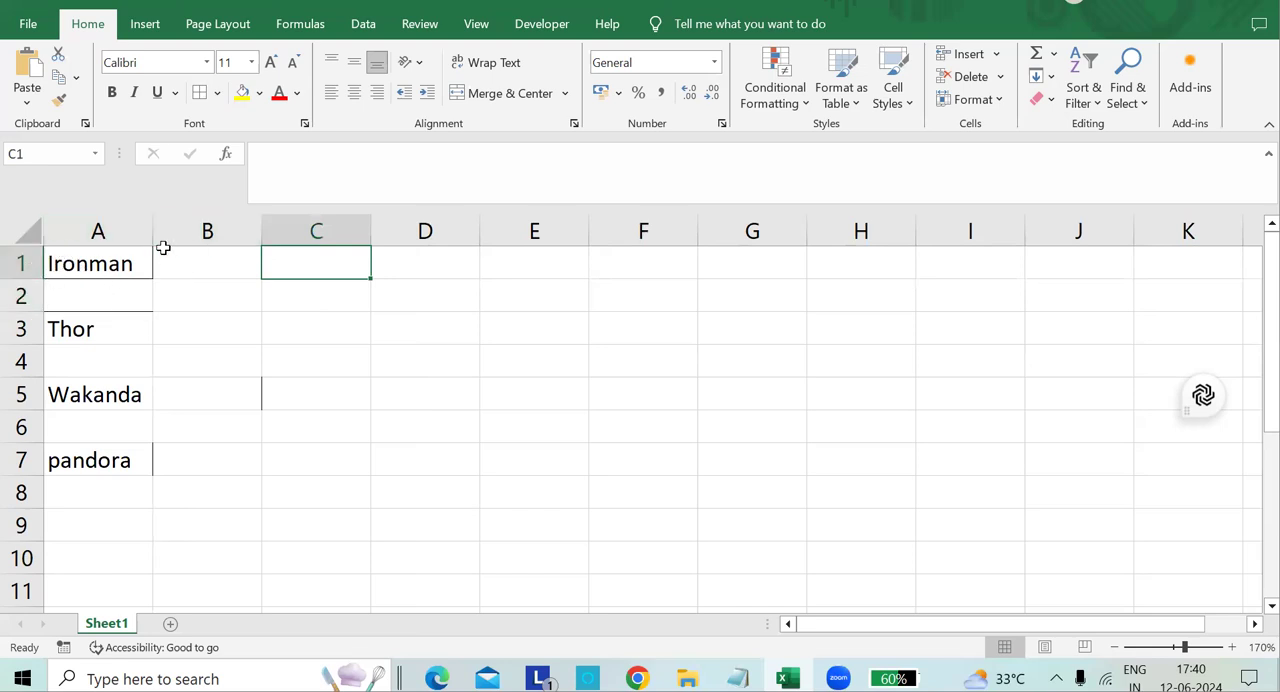
left_click(256, 94)
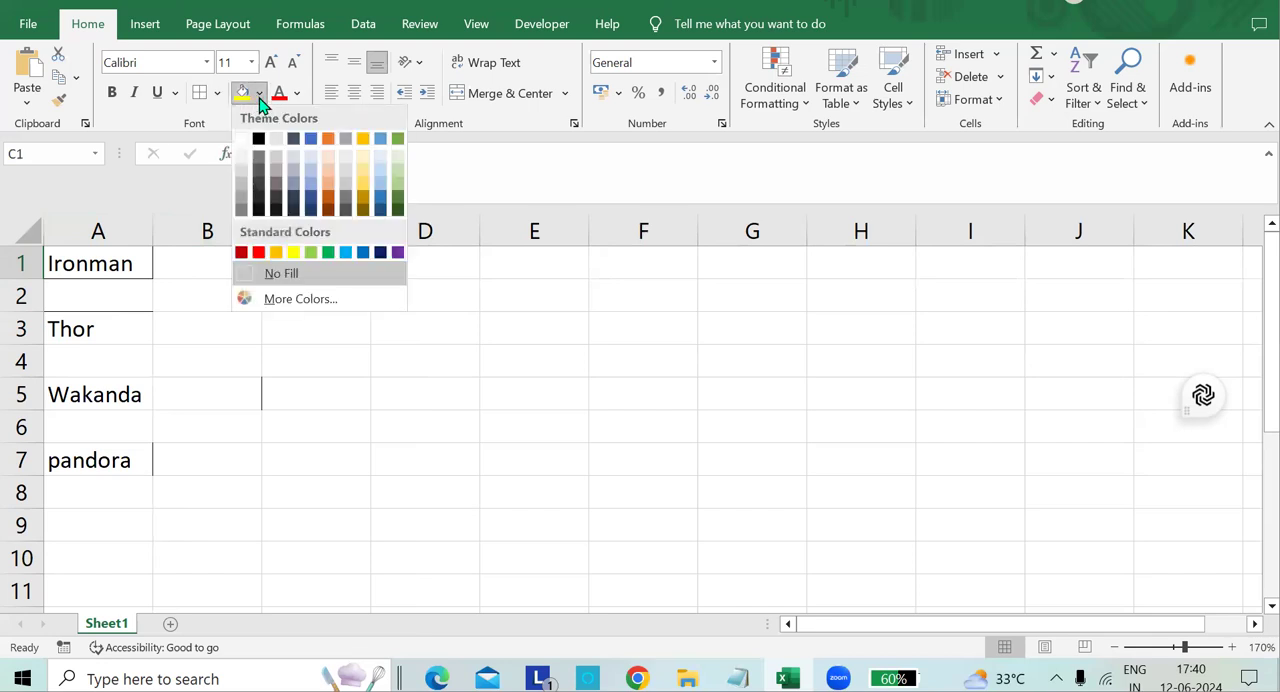
left_click(251, 95)
left_click(216, 94)
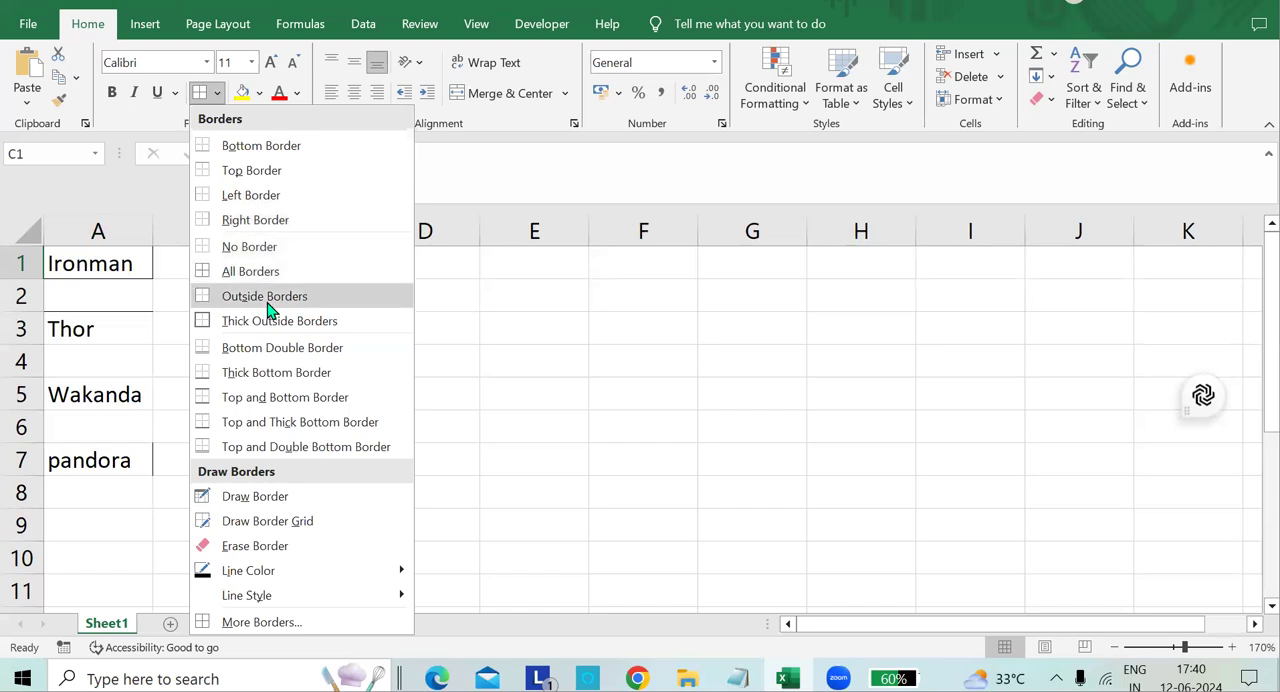
left_click(137, 267)
left_click(108, 338)
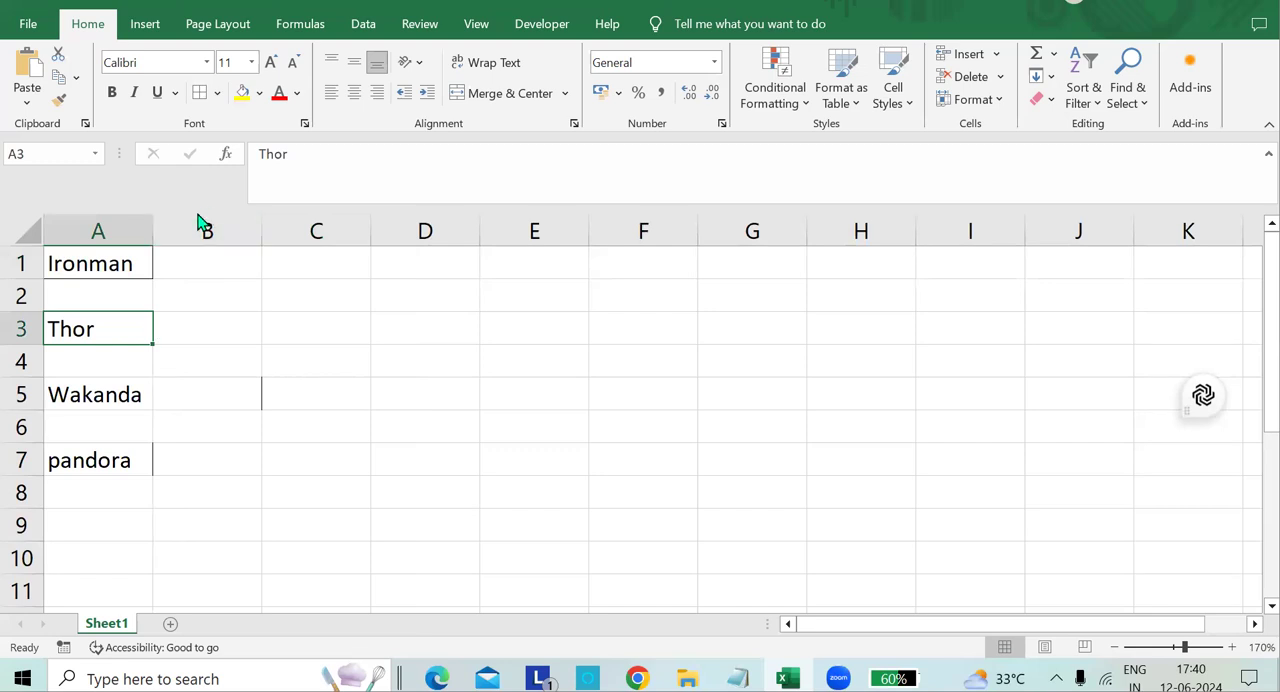
Apply Outside Borders to the Wakanda cell A5.
left_click(113, 395)
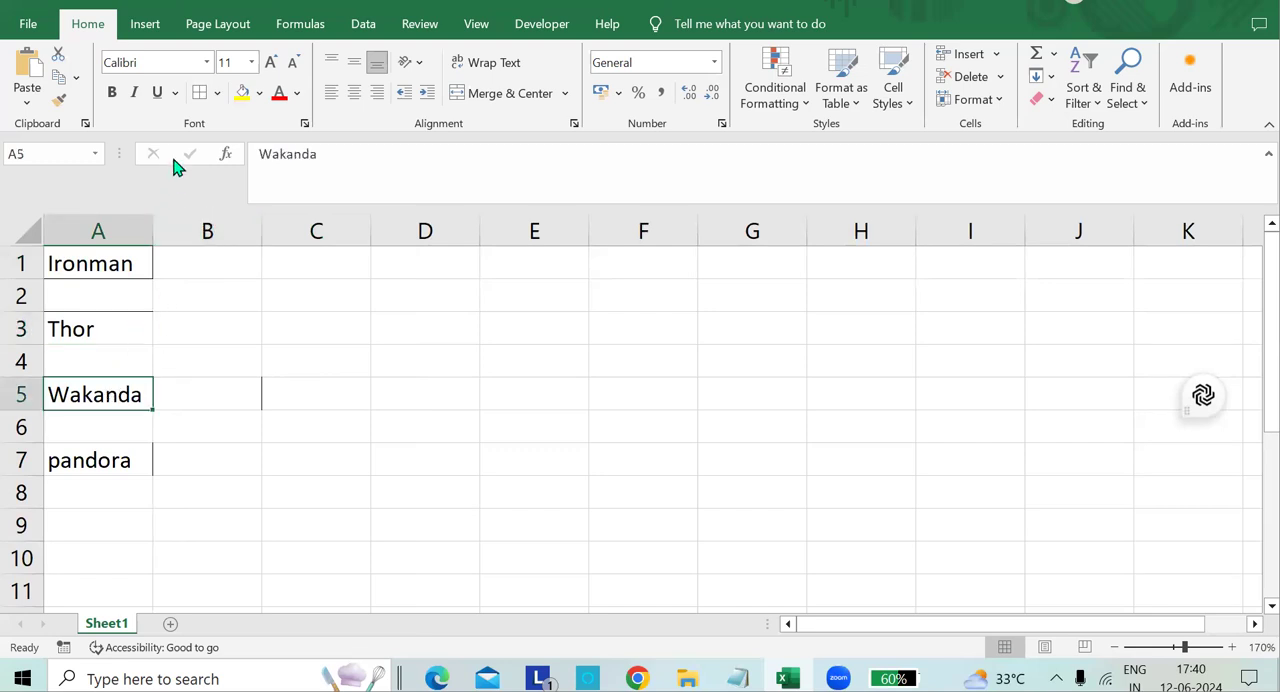
left_click(216, 92)
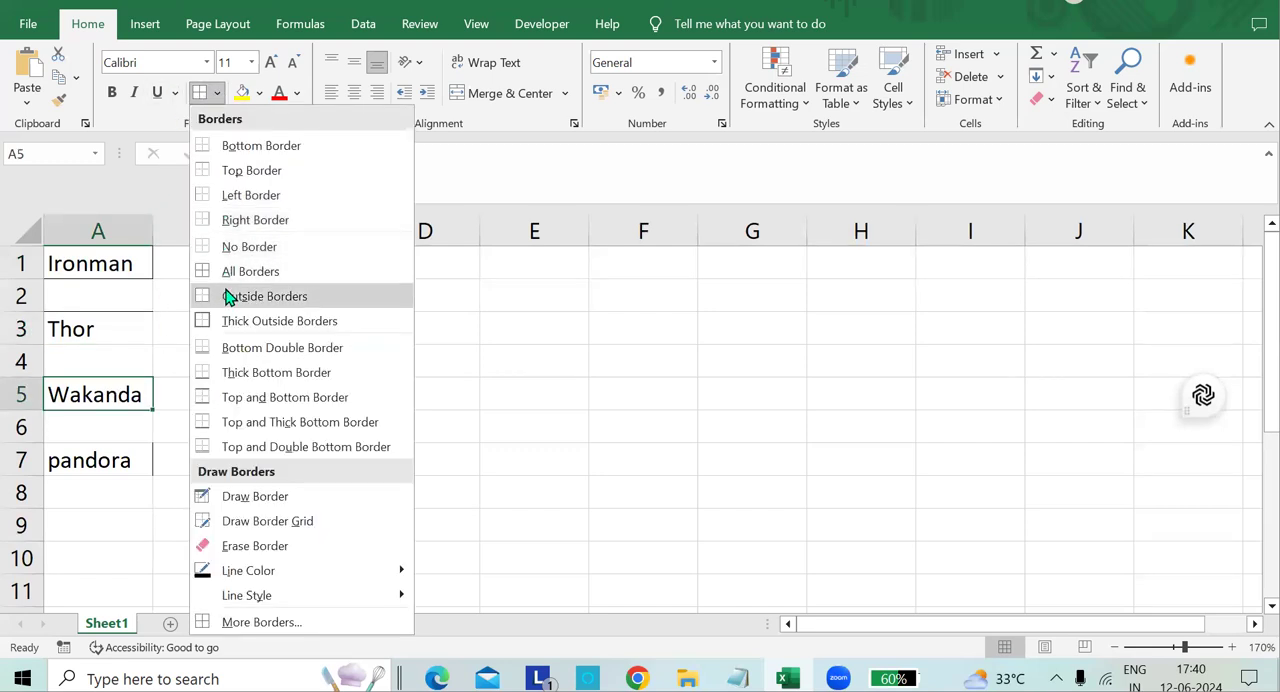
left_click(228, 297)
left_click(200, 377)
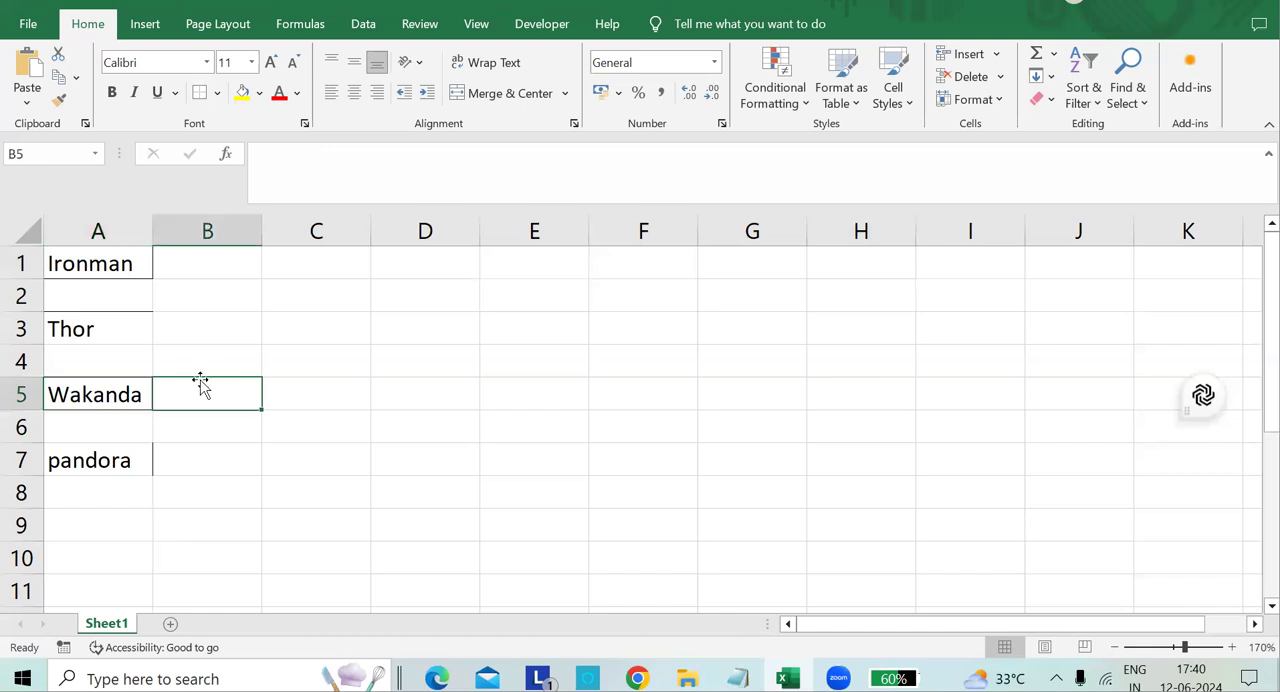
left_click(411, 361)
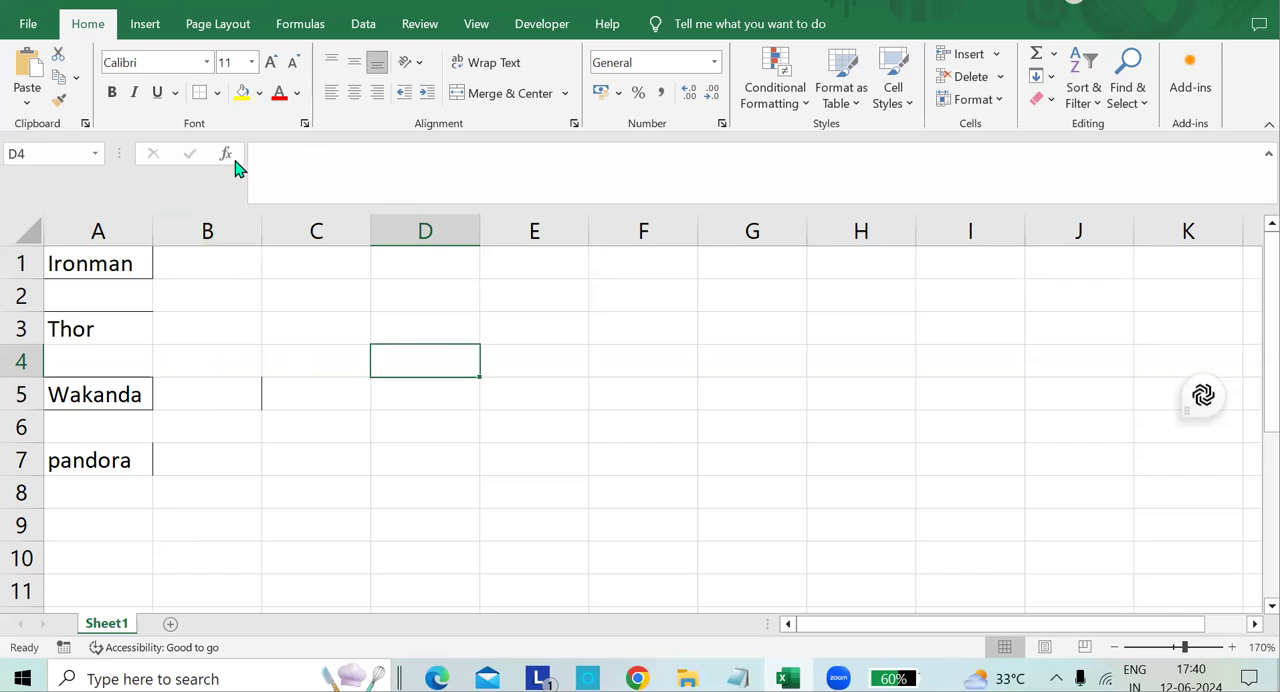
Apply Thick Outside Borders to the pandora cell A7.
left_click(217, 92)
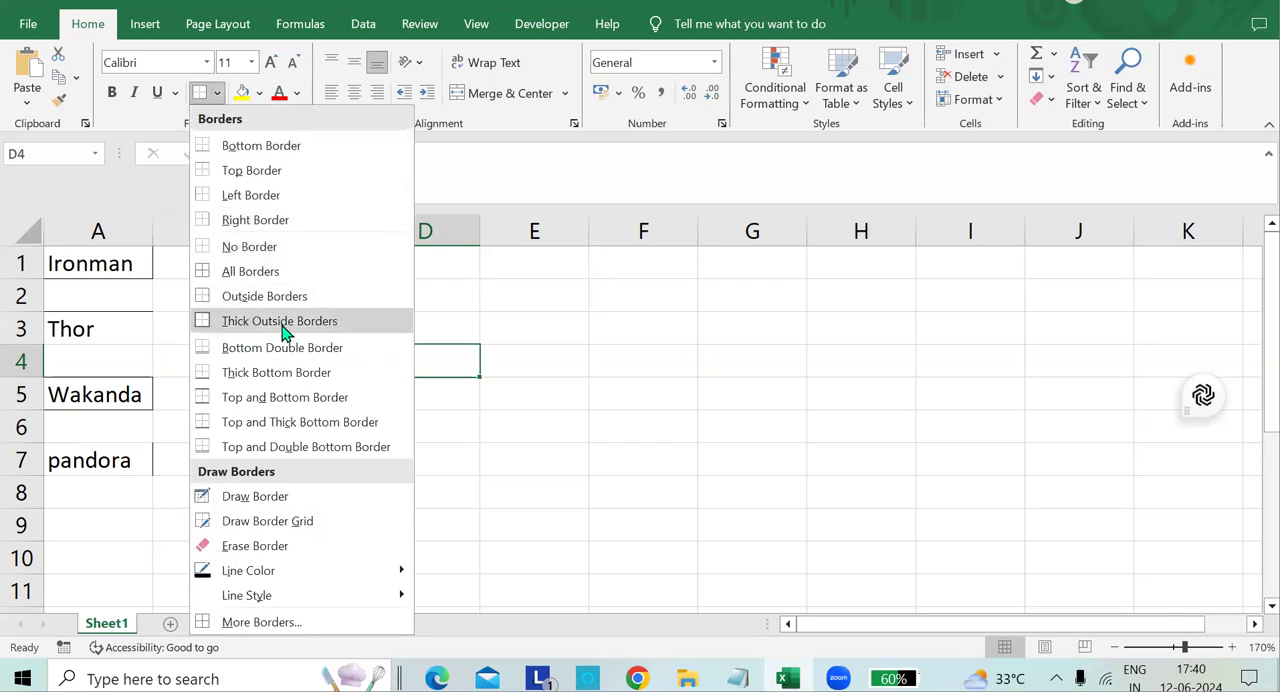
left_click(130, 458)
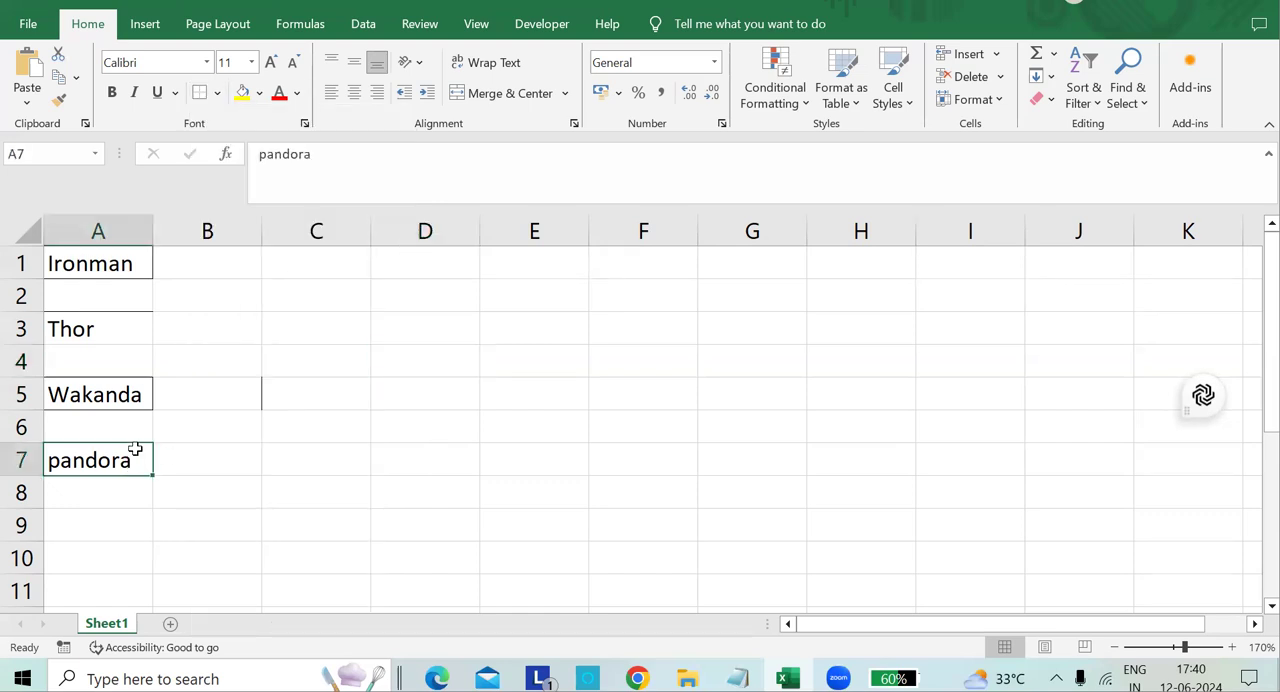
left_click(218, 93)
left_click(270, 321)
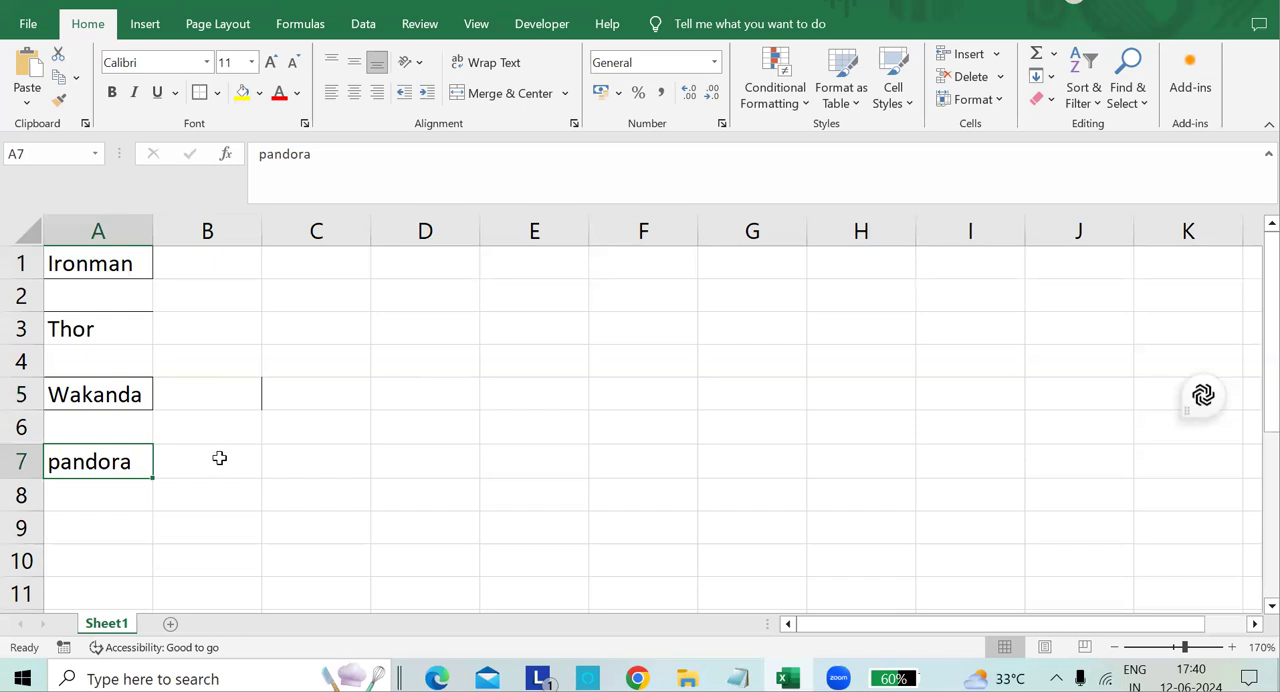
left_click(220, 458)
left_click(355, 413)
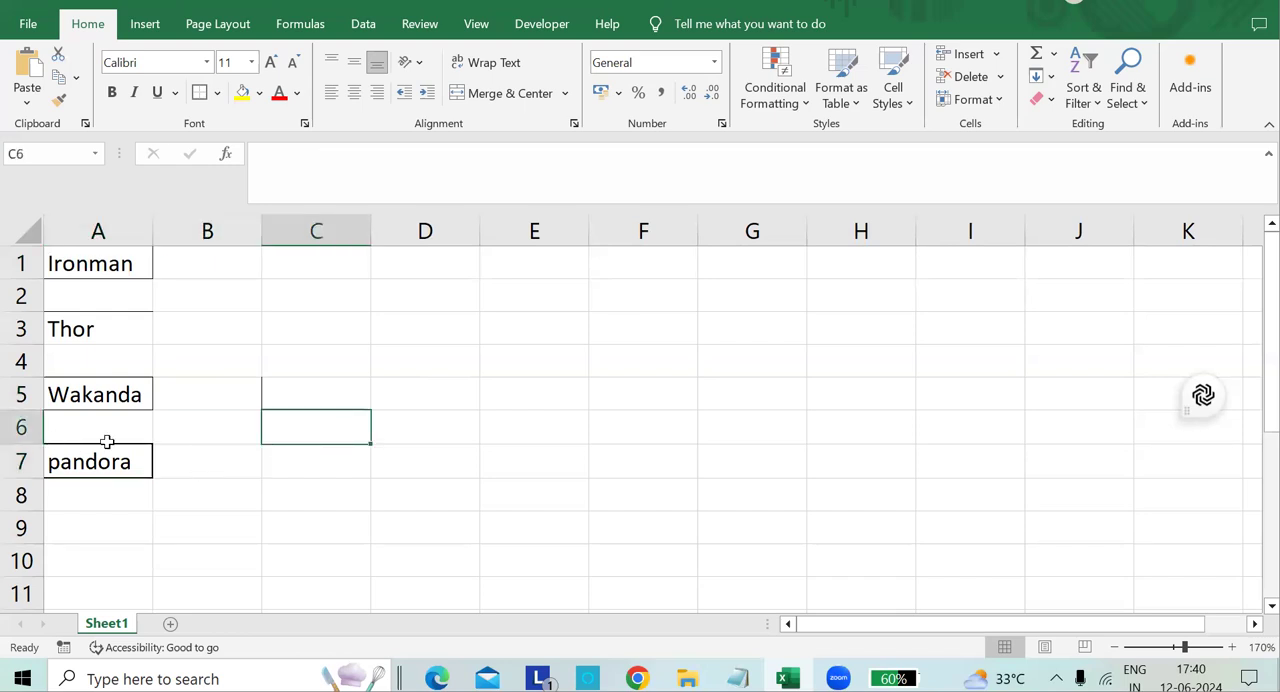
Apply a Bottom Double Border to cell A3 containing Thor.
left_click(217, 93)
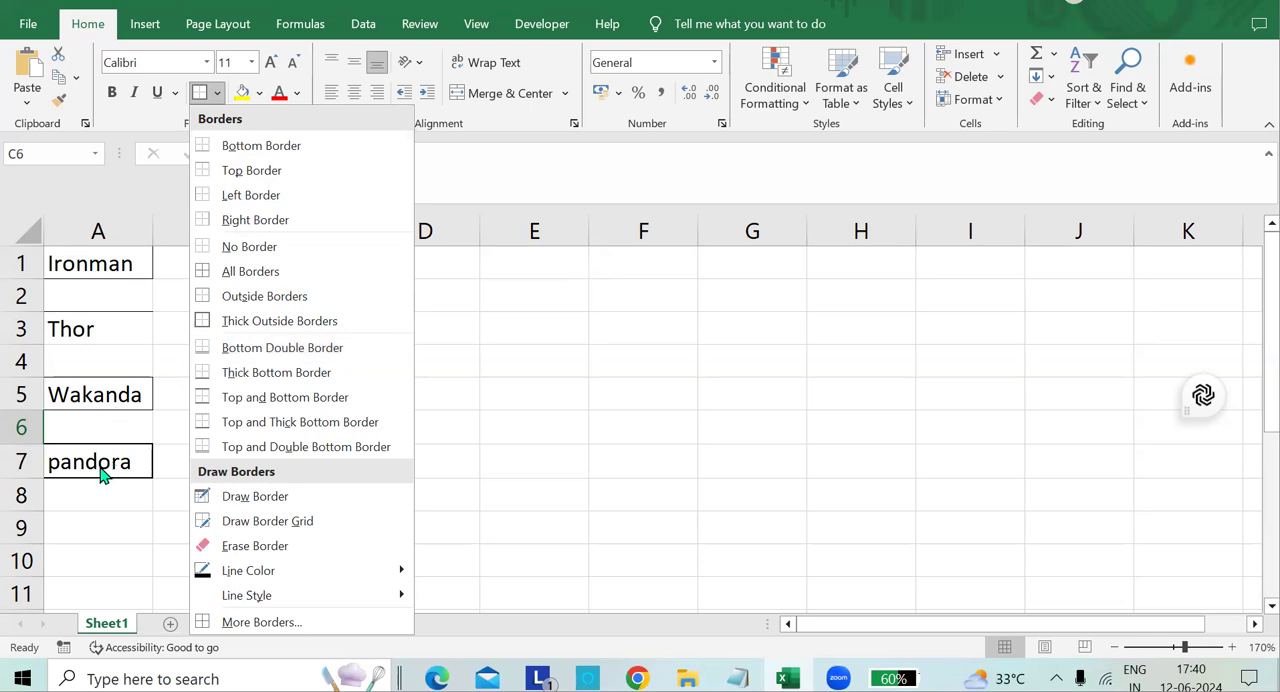
left_click(125, 333)
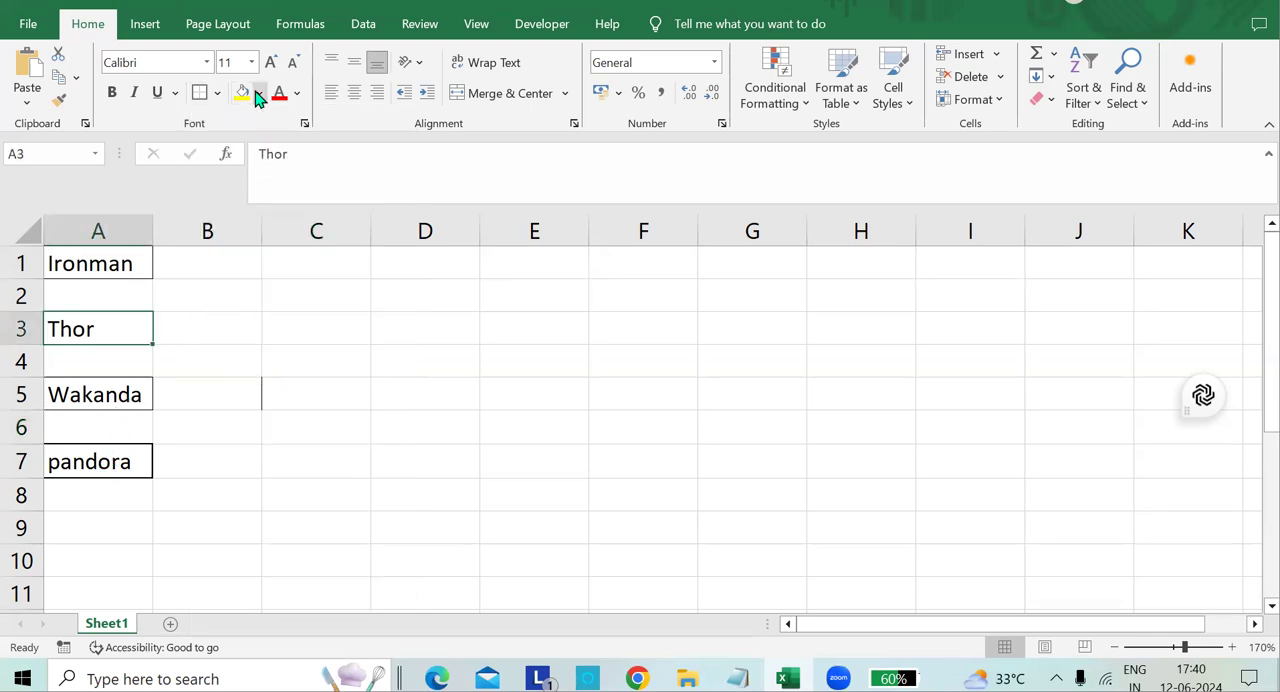
left_click(216, 92)
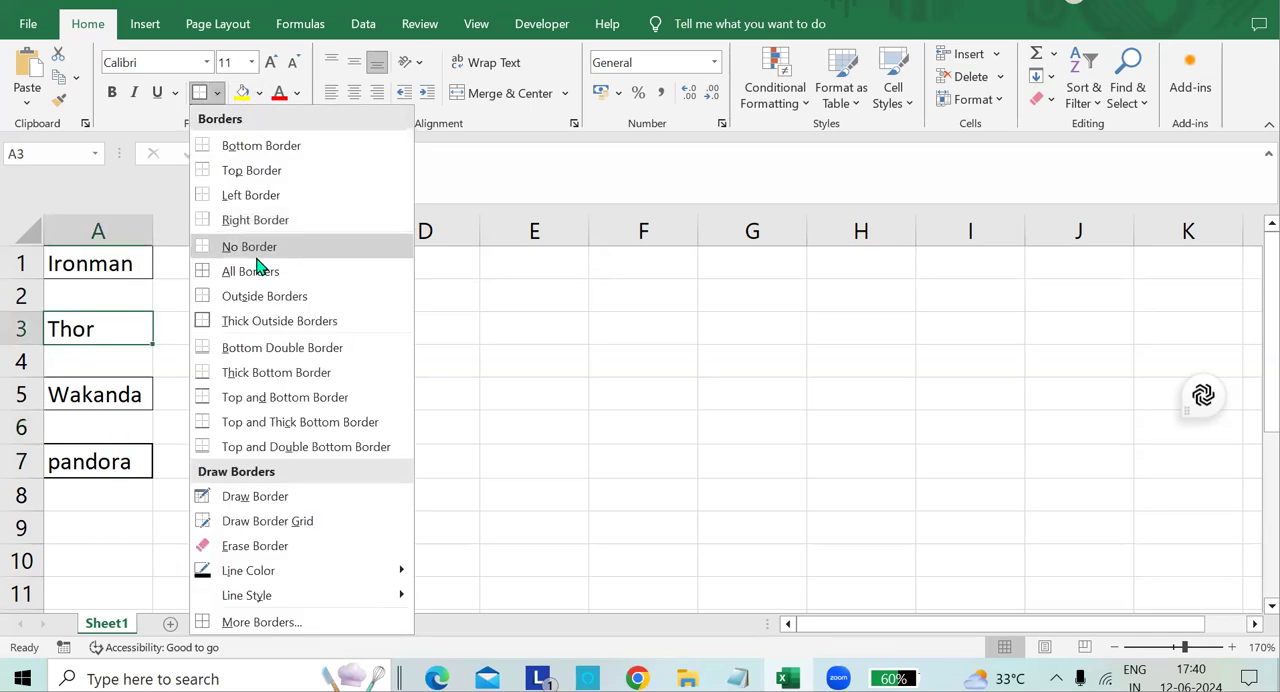
left_click(259, 355)
left_click(209, 354)
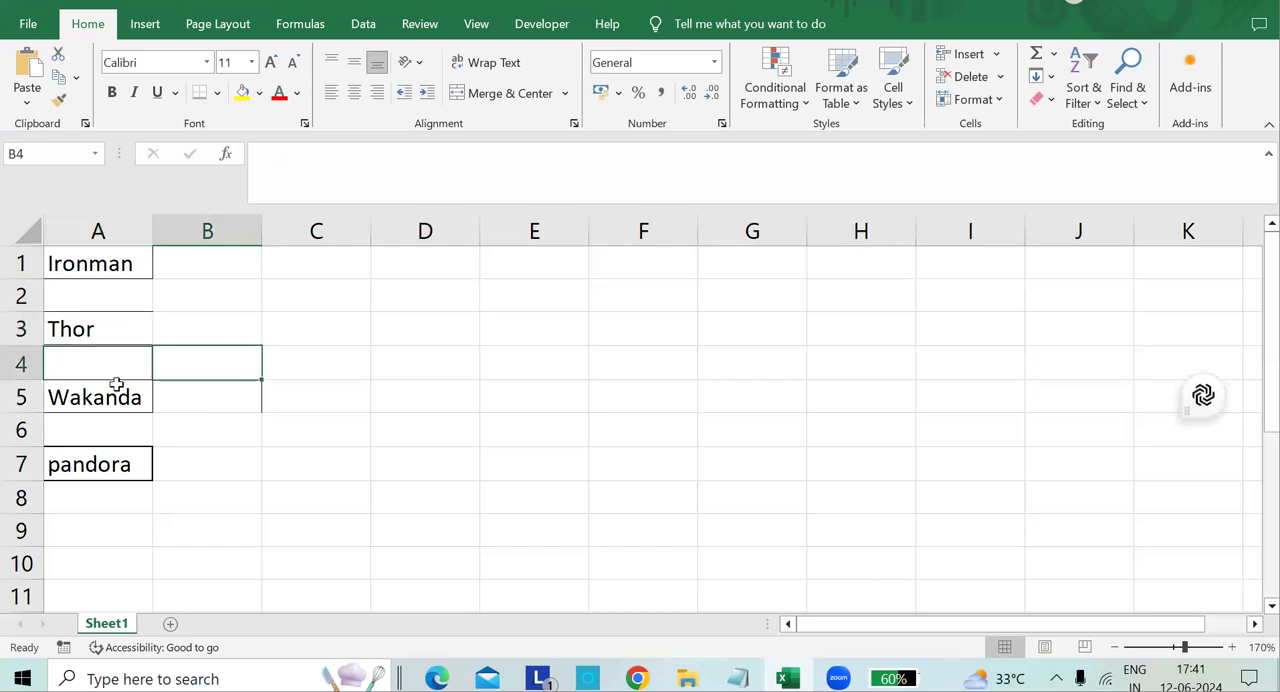
Apply a Thick Bottom Border to the empty cell C3.
left_click(271, 320)
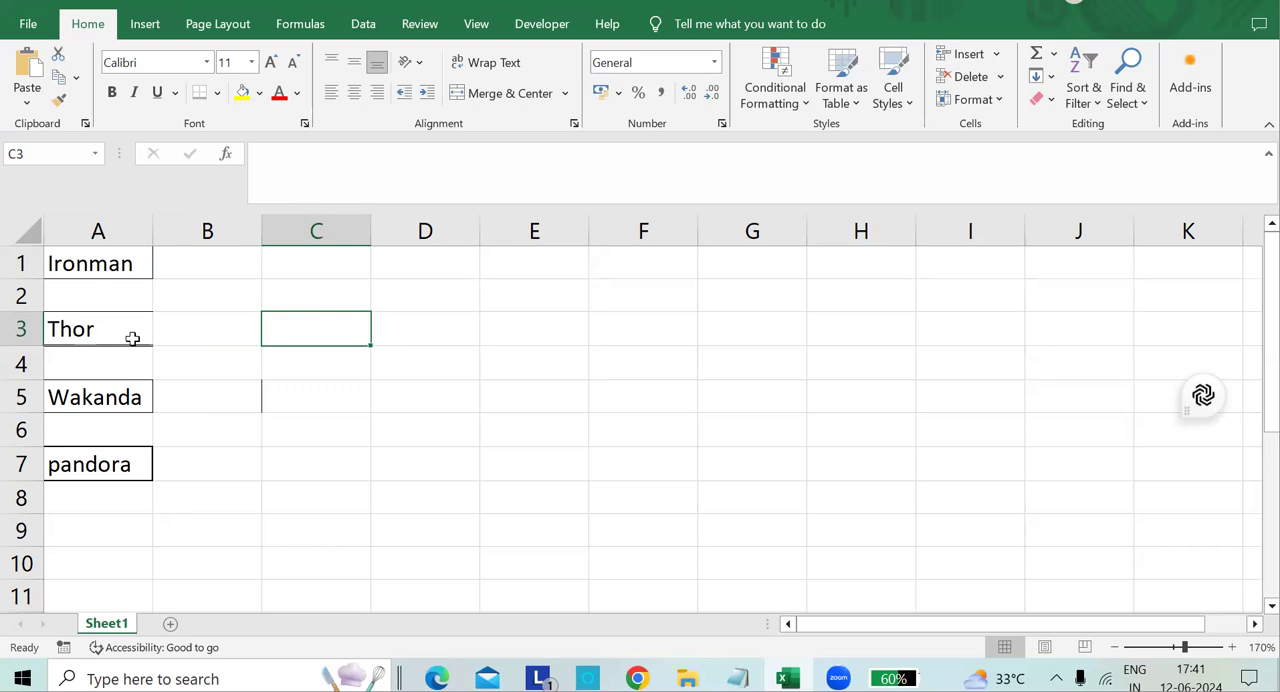
left_click(216, 92)
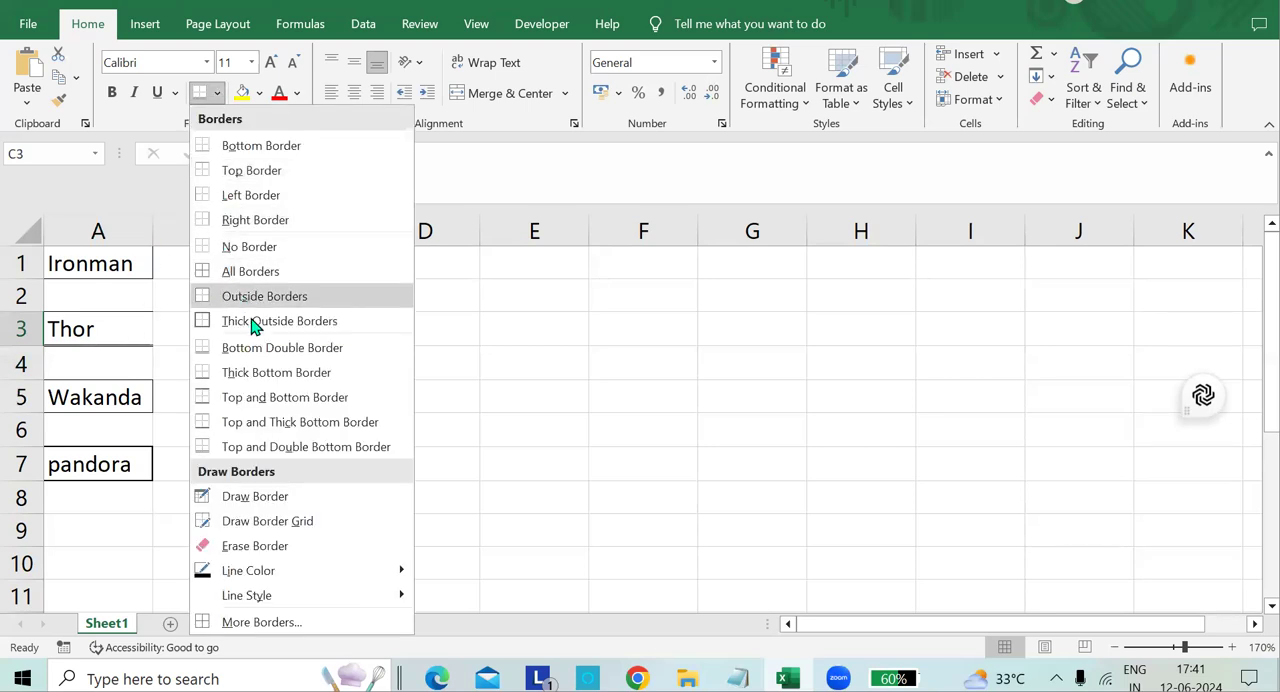
left_click(254, 380)
left_click(446, 335)
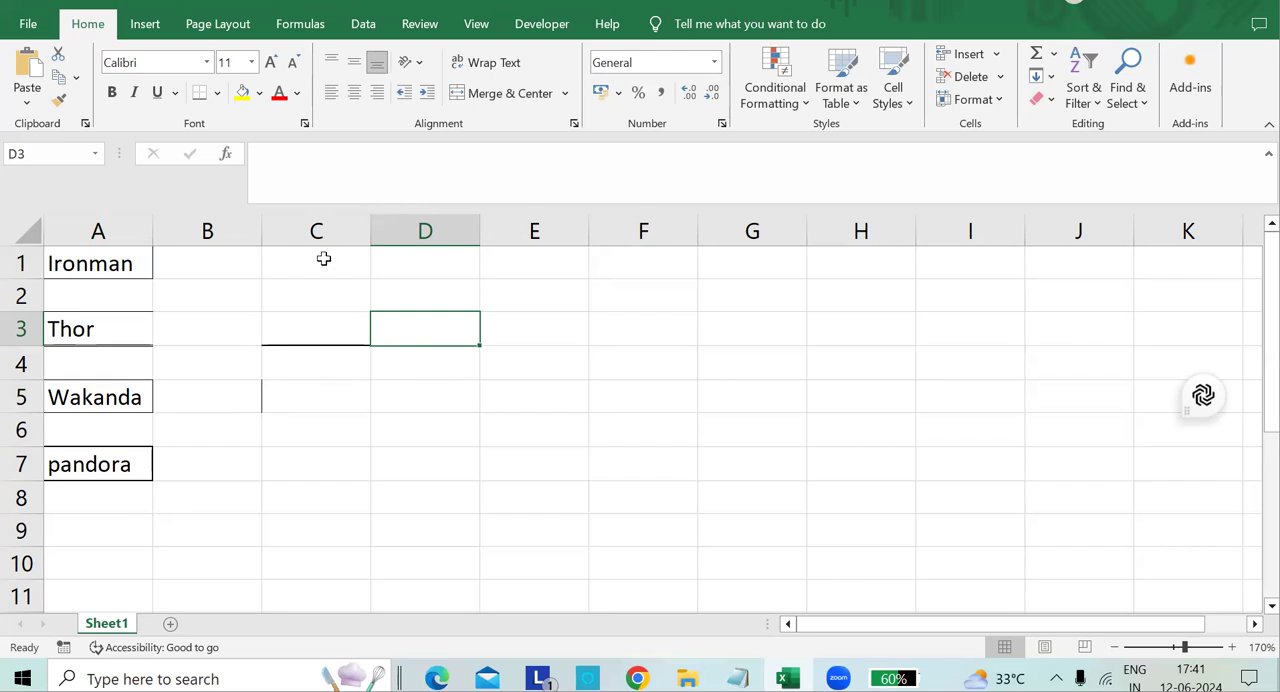
Set the border line color to red and redraw the borders around A7 and A5, A3's top and bottom edges, and A1's bottom edge.
left_click(218, 93)
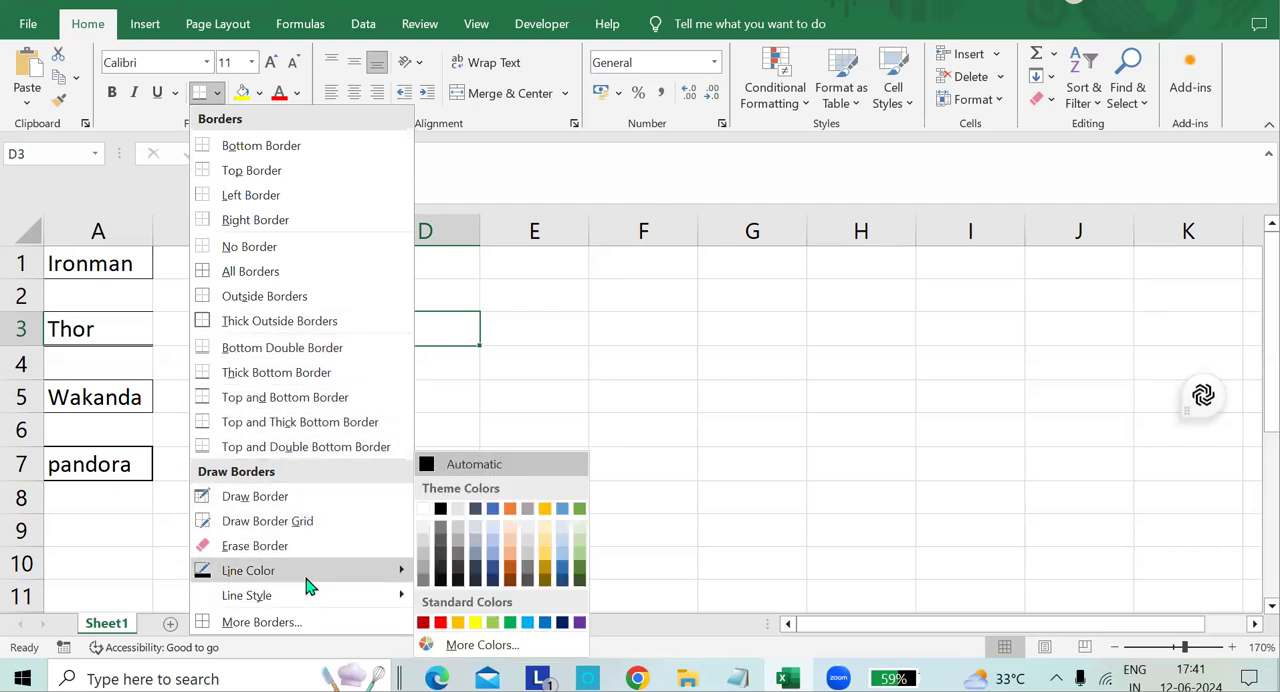
left_click(130, 262)
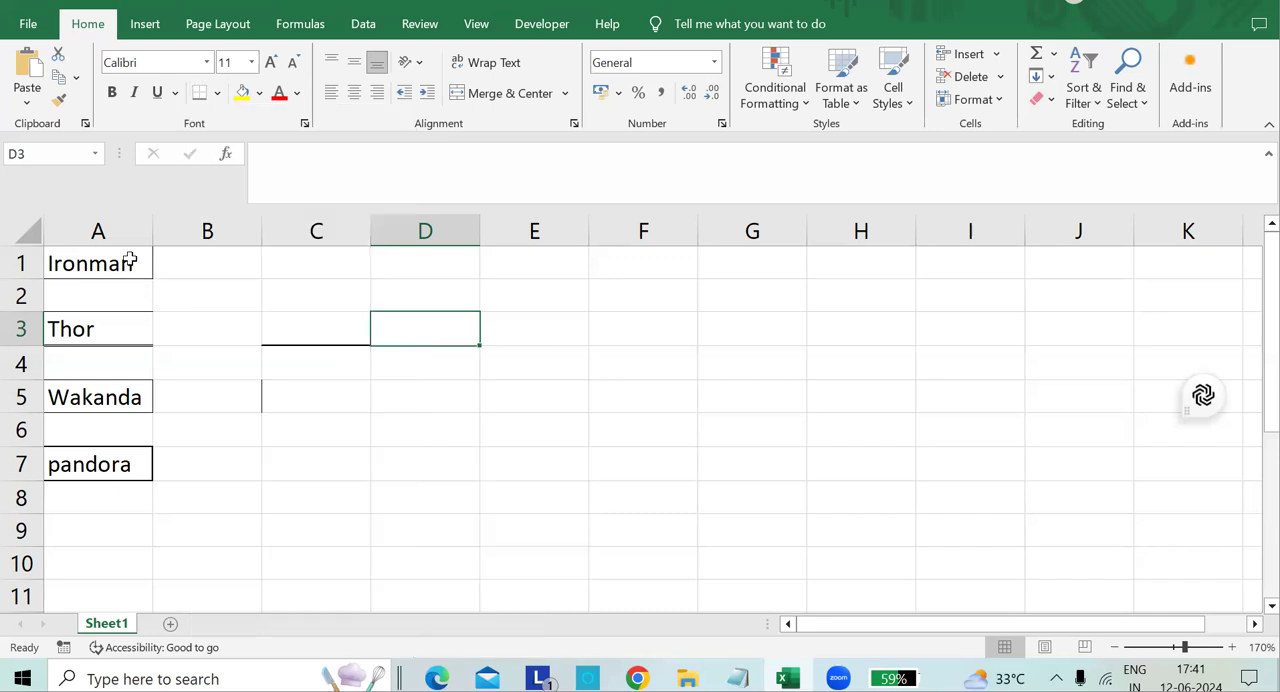
left_click(108, 456)
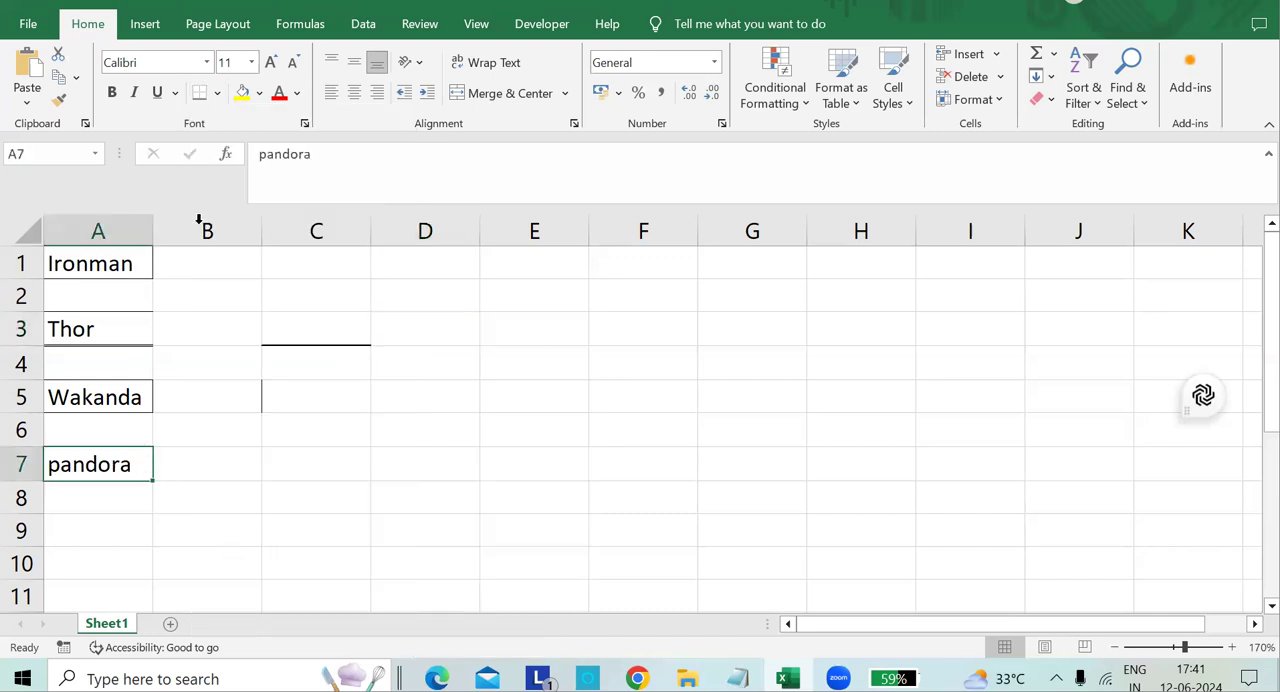
left_click(217, 92)
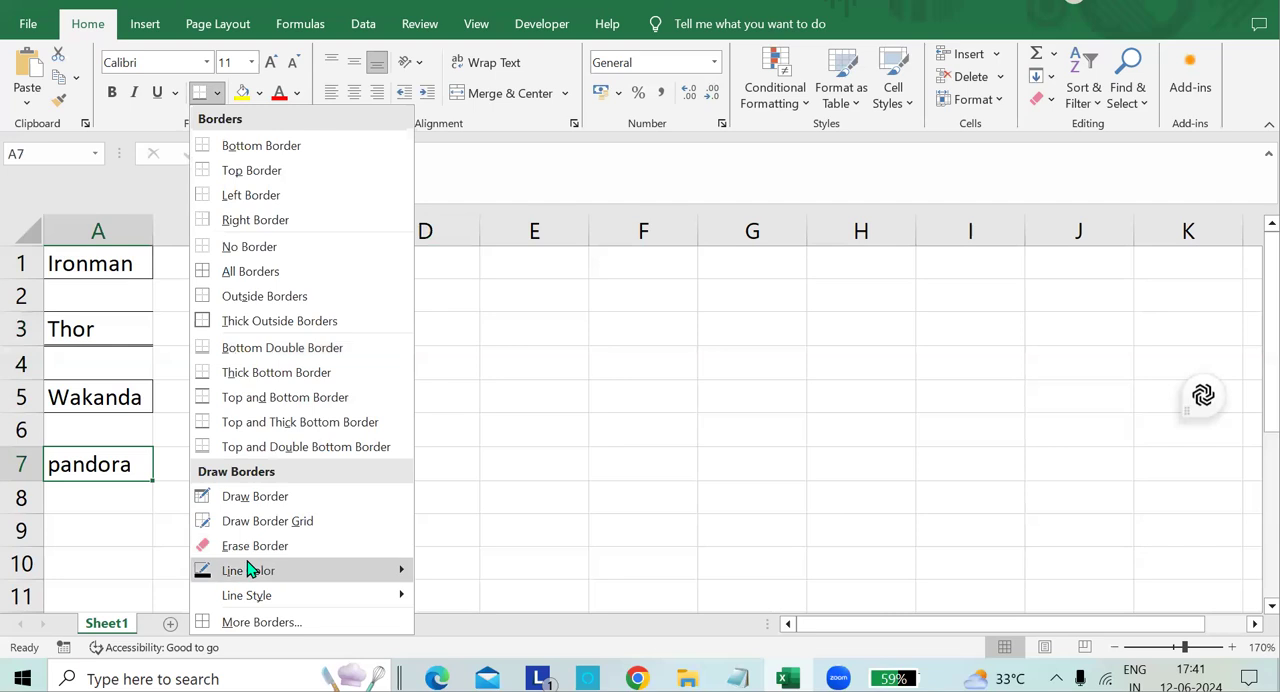
mouse_move(252, 570)
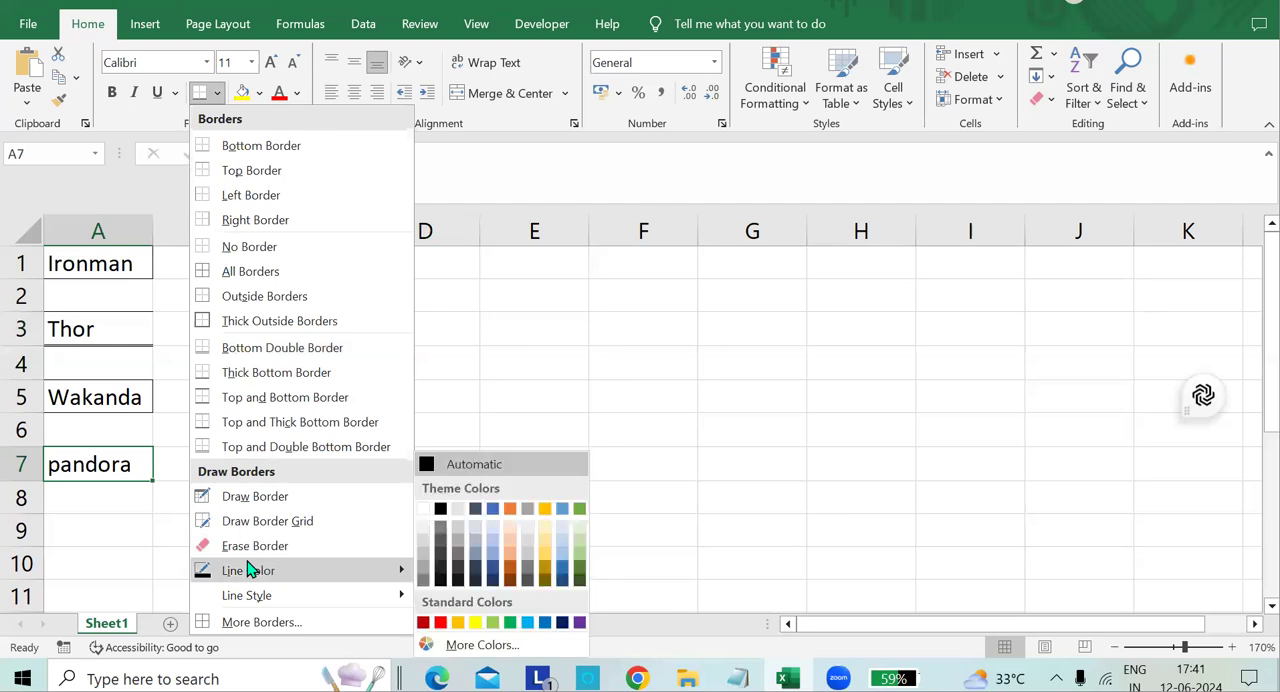
left_click(441, 623)
left_click(140, 478)
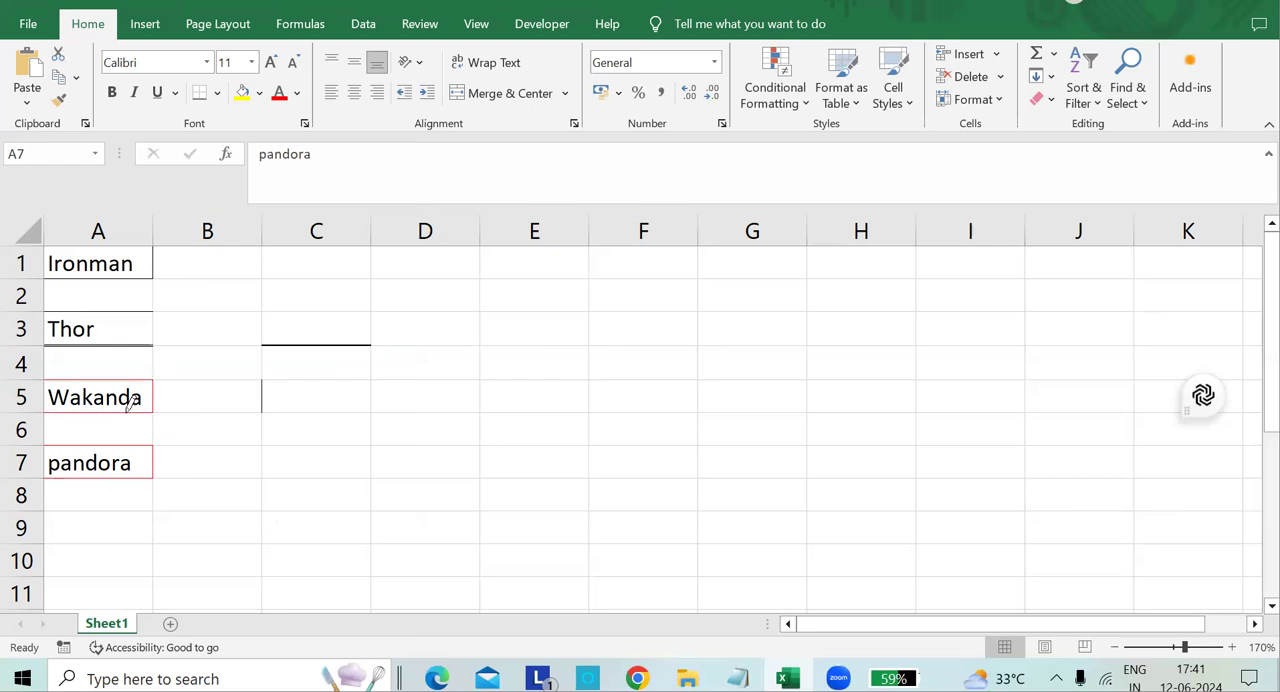
left_click(145, 344)
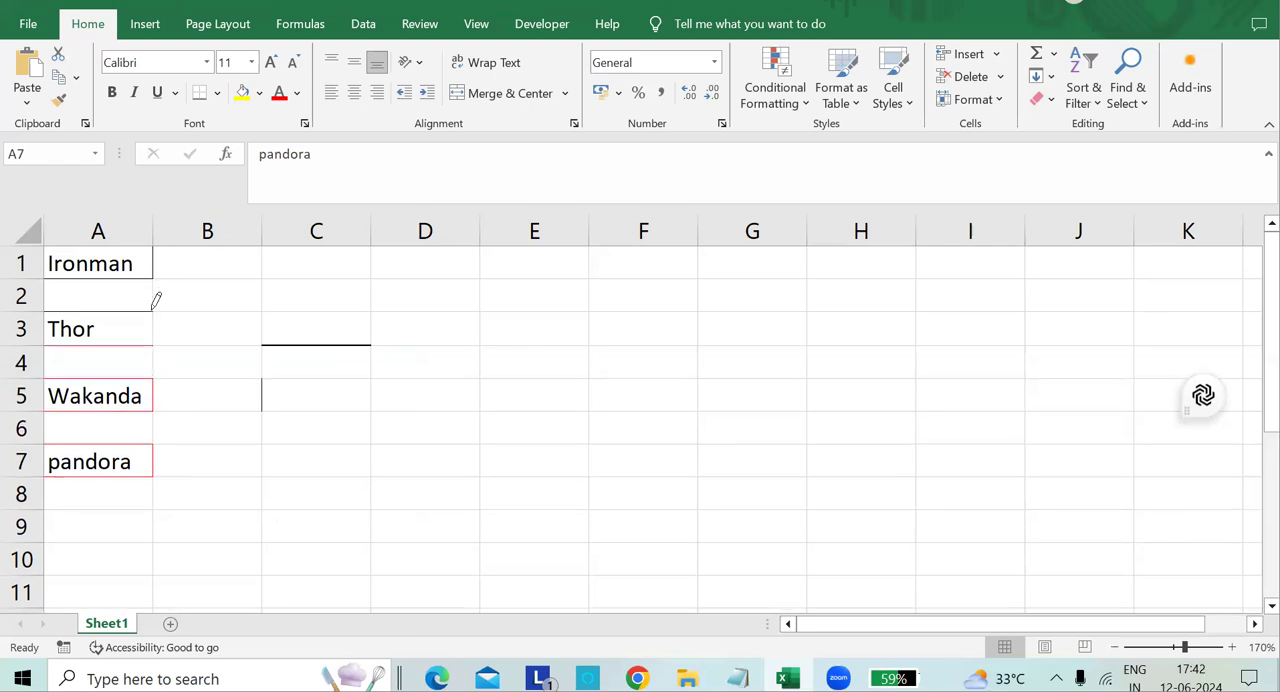
left_click(146, 311)
left_click(258, 94)
left_click(216, 93)
left_click(216, 93)
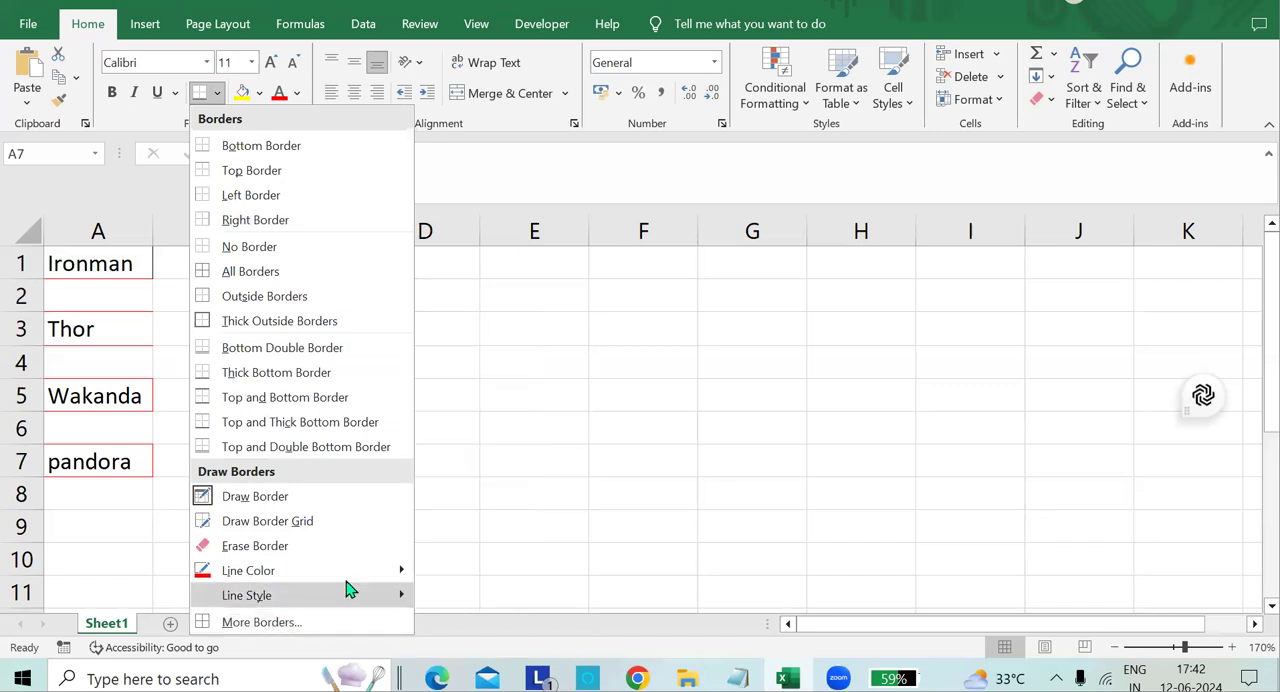
mouse_move(345, 605)
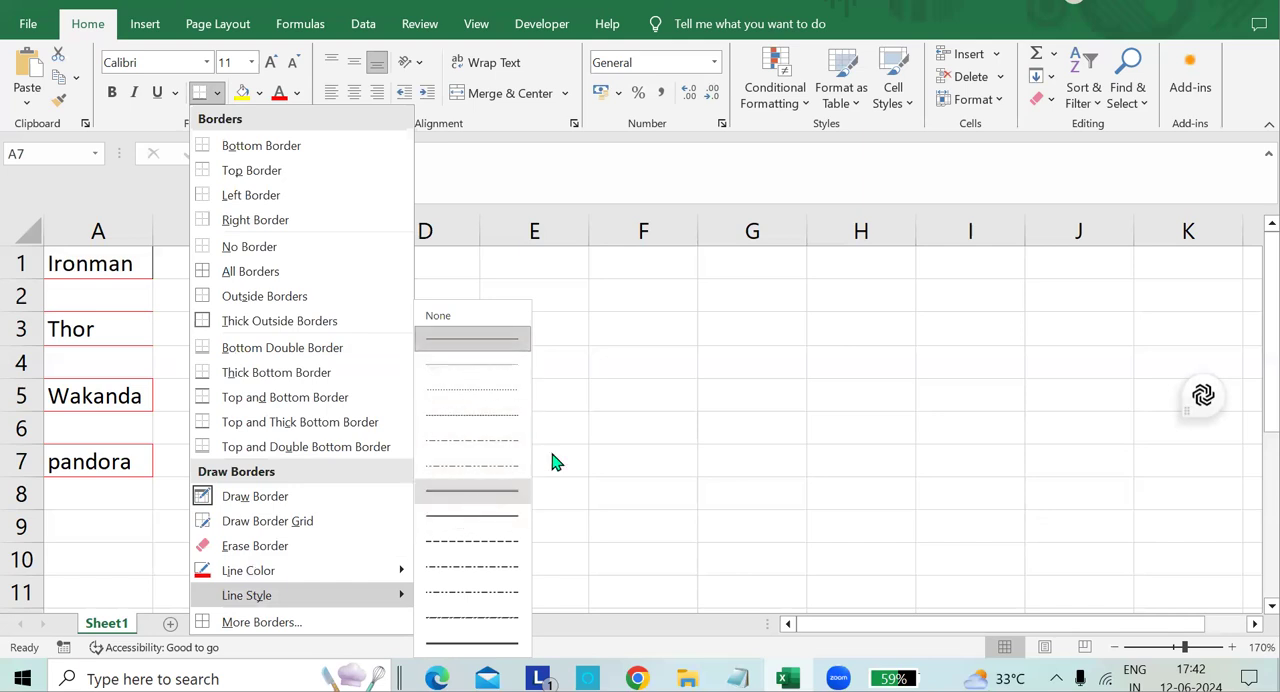
left_click(625, 376)
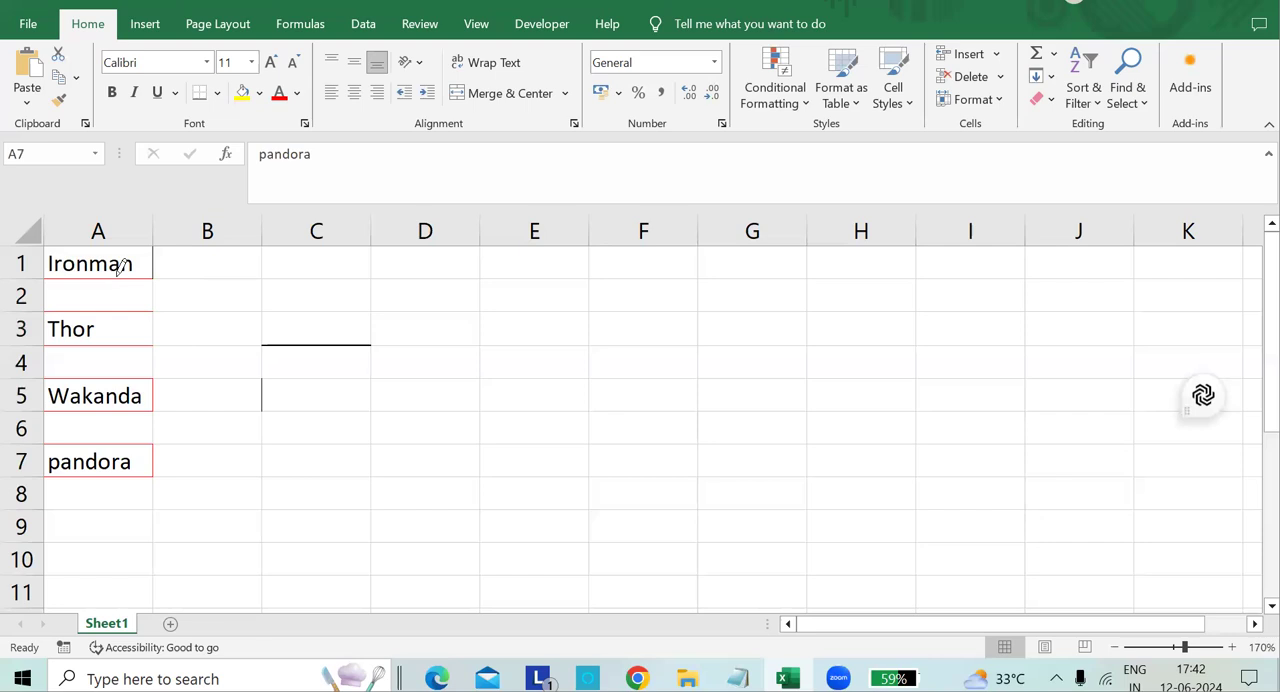
Set the border line color to white and draw over the right edge of the Ironman cell A1.
left_click(217, 92)
left_click(460, 165)
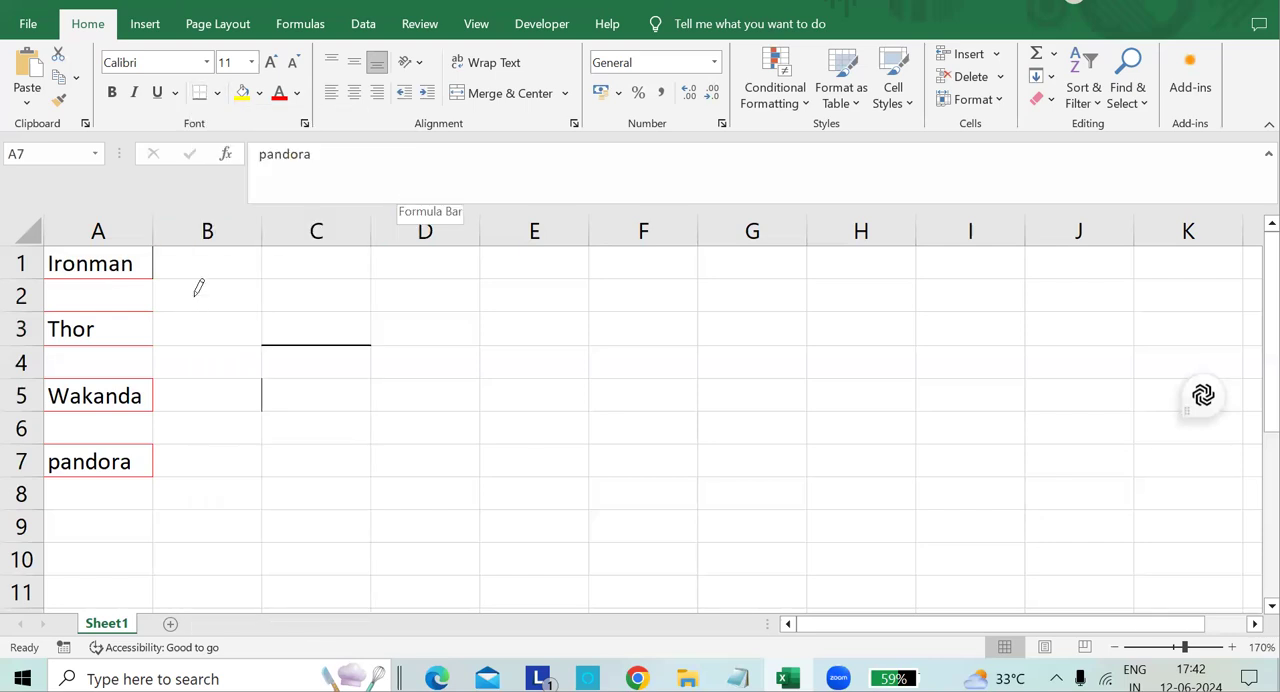
left_click(259, 92)
left_click(217, 92)
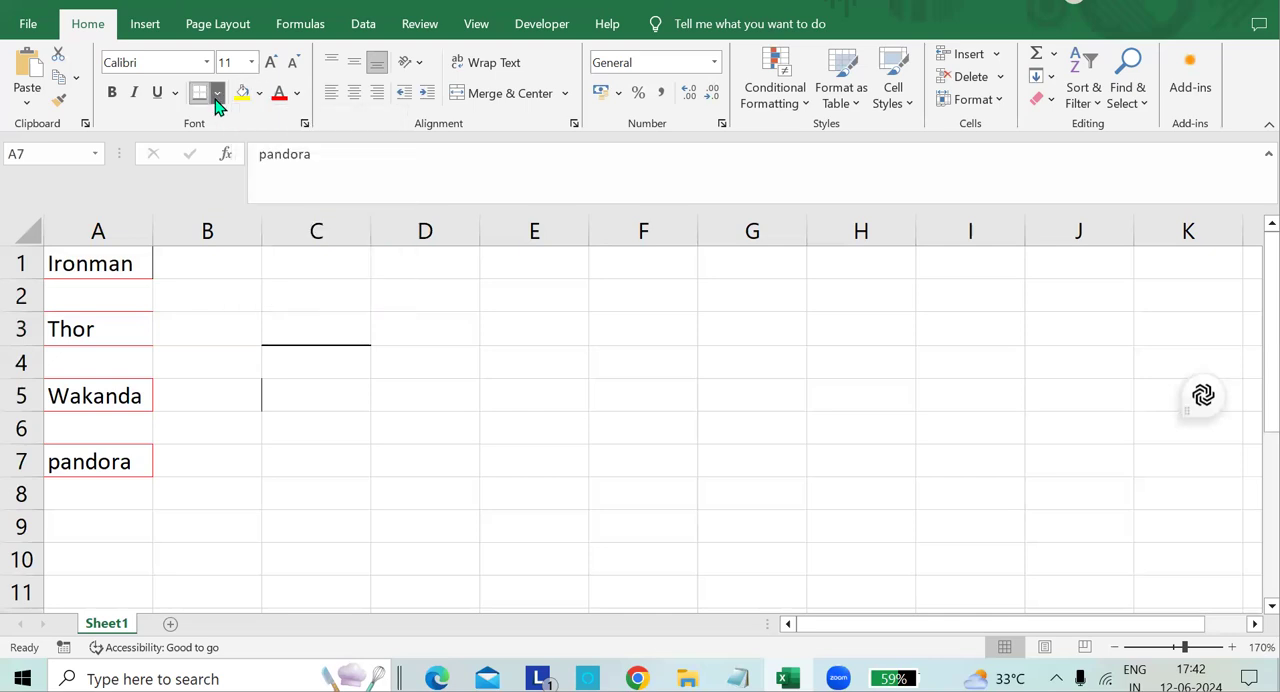
left_click(217, 92)
mouse_move(348, 577)
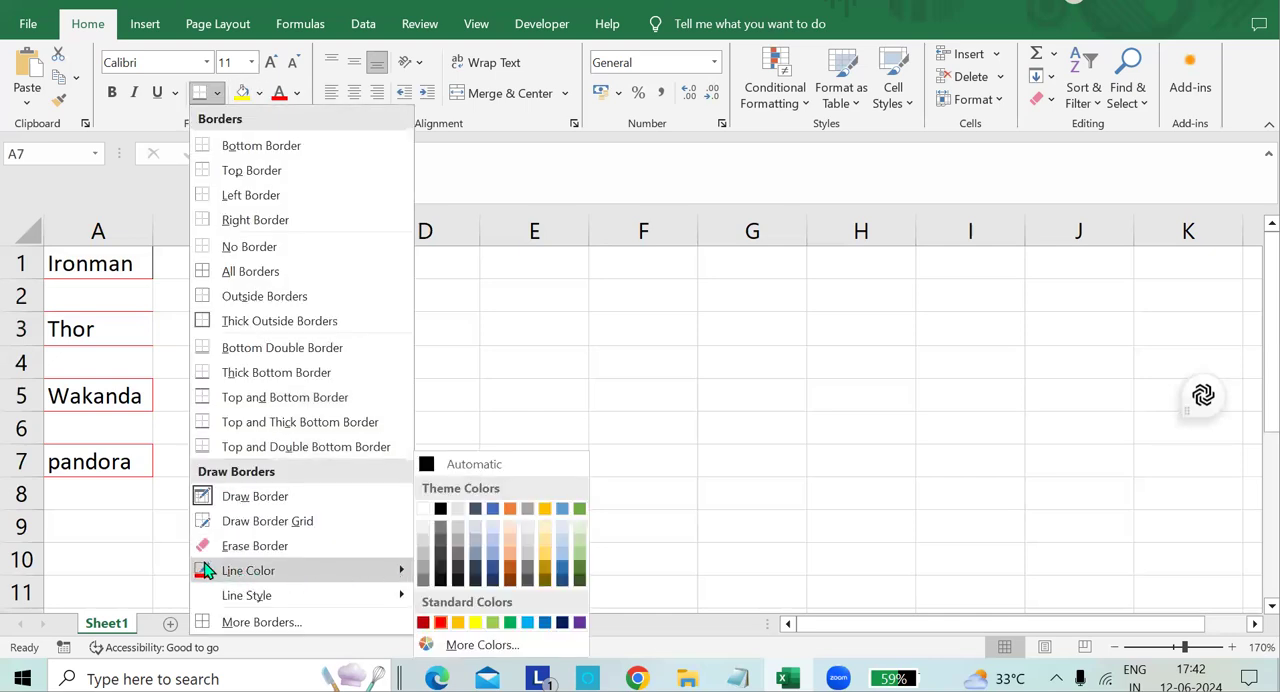
left_click(424, 510)
left_click(217, 93)
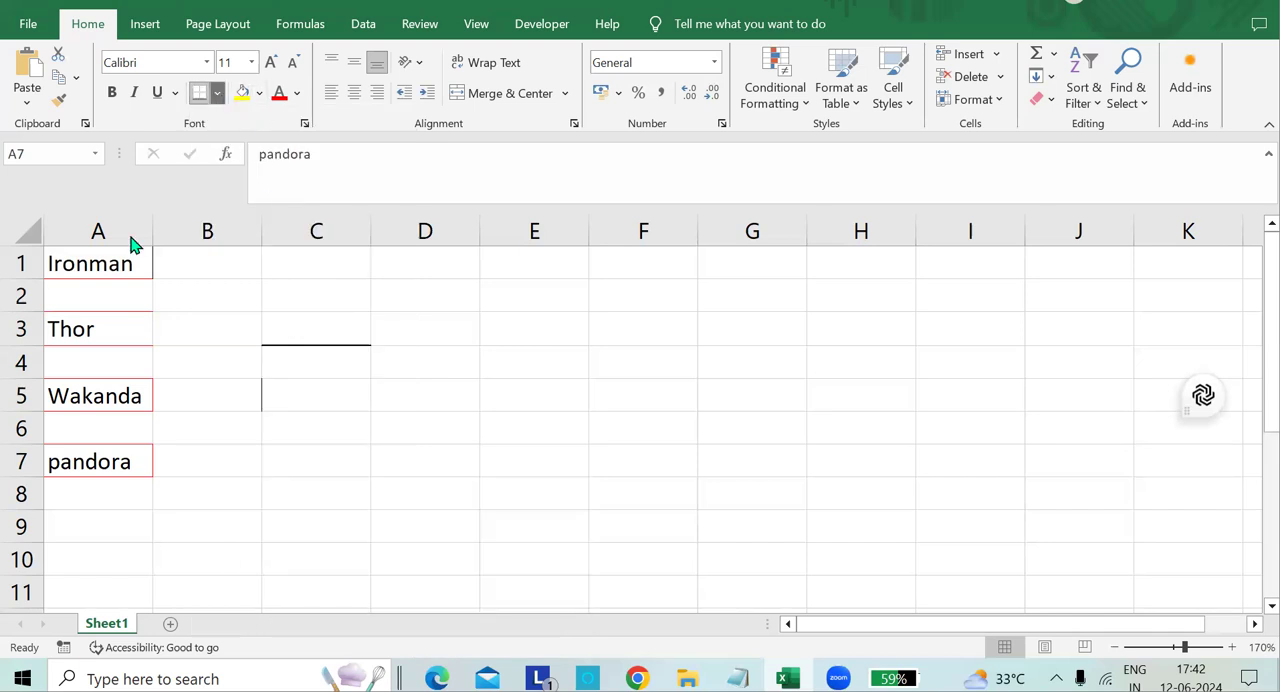
left_click(131, 259)
Reset the border line color to Automatic and fill the pandora cell A7 with yellow.
left_click(217, 93)
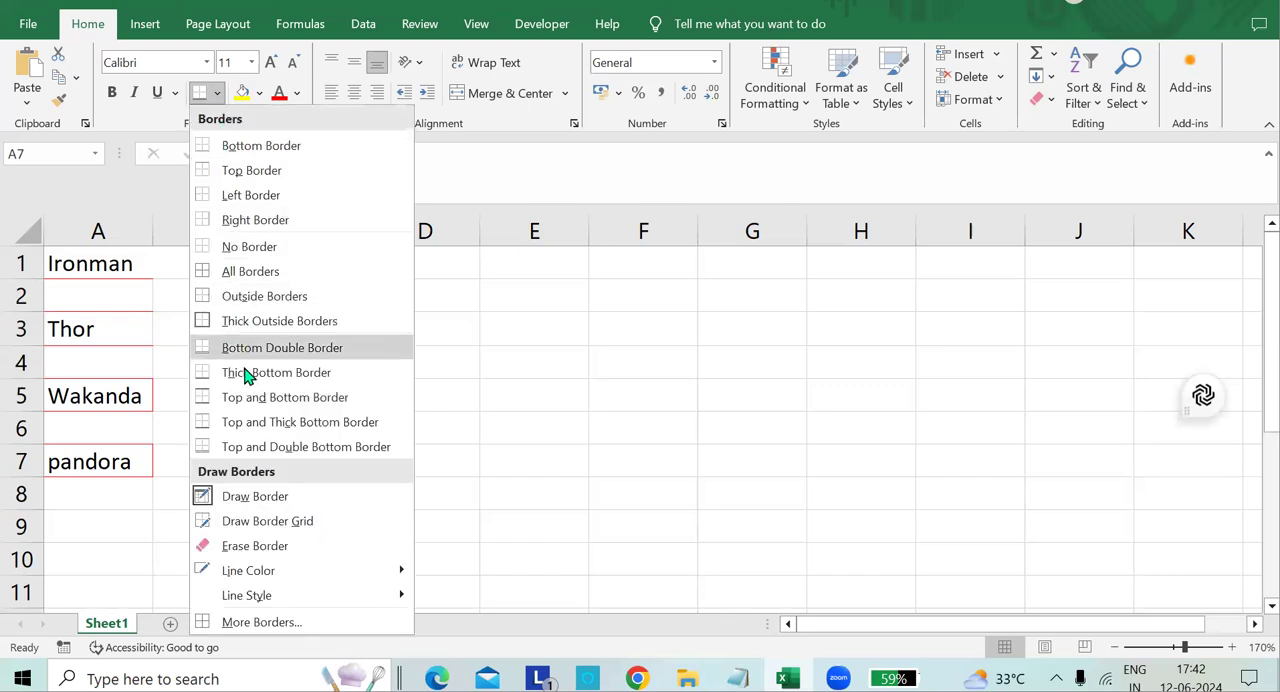
mouse_move(314, 572)
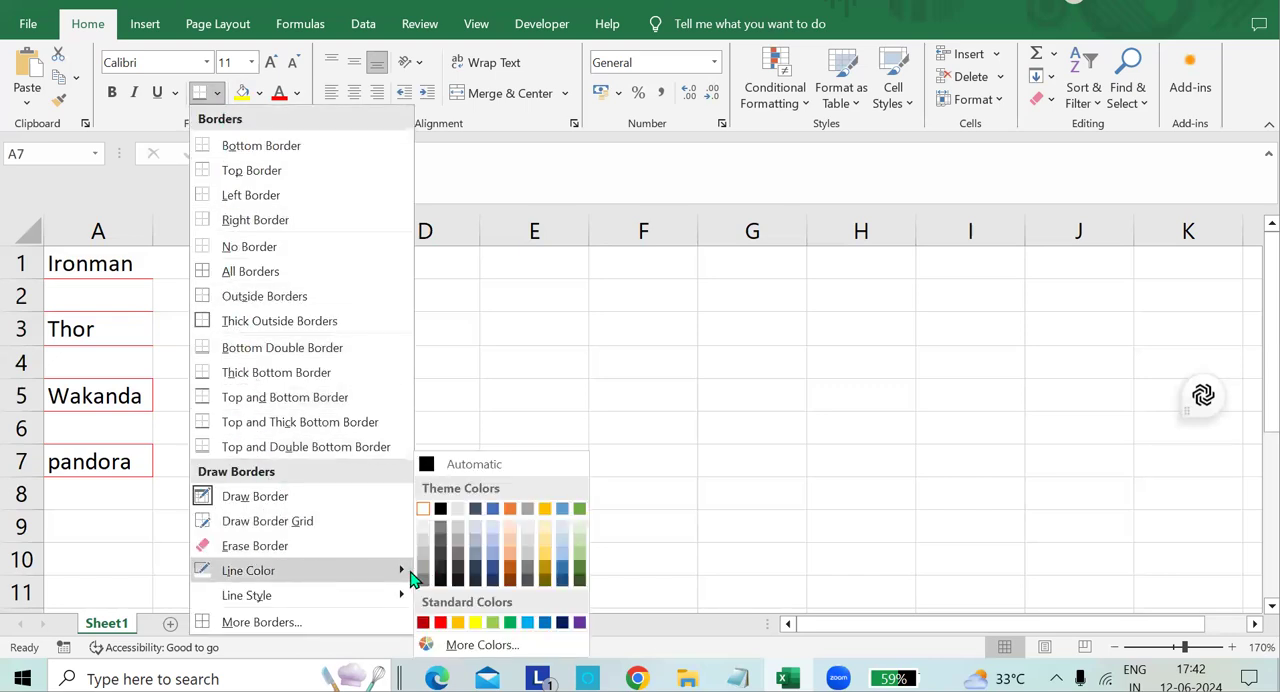
left_click(444, 466)
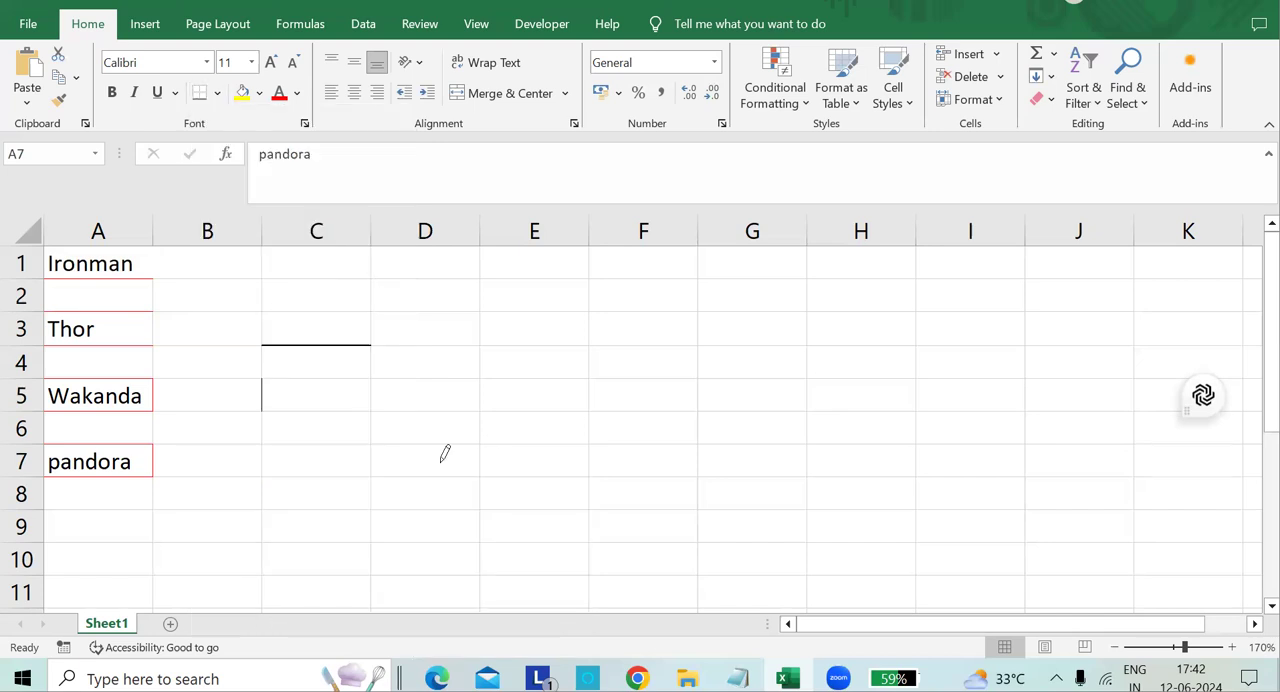
left_click(242, 92)
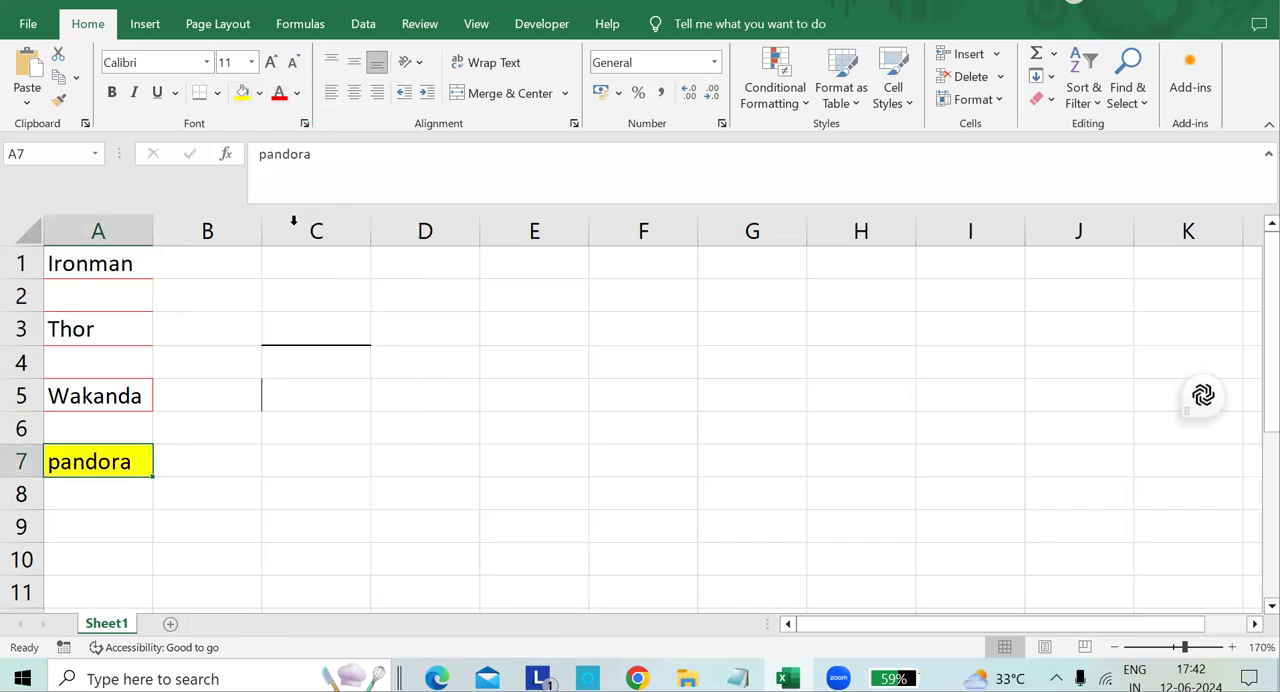
Draw a thin solid border along D3's bottom edge and fill the Ironman cell A1 with yellow.
left_click(122, 265)
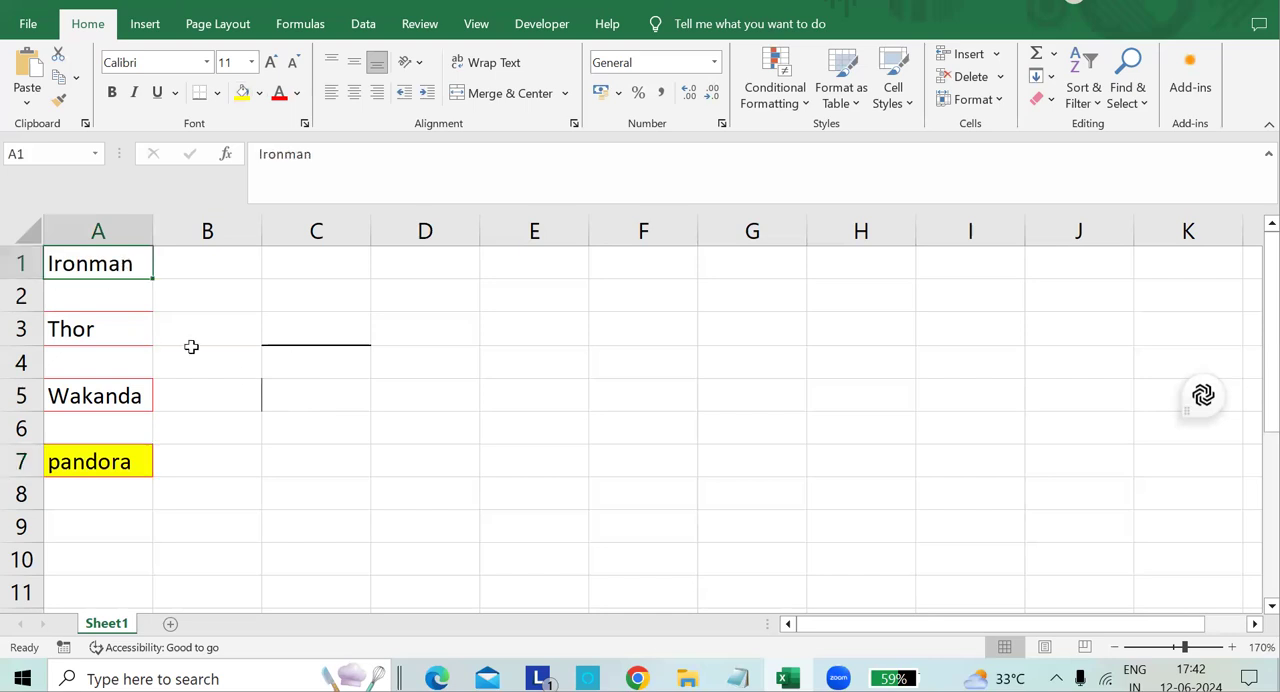
left_click(217, 92)
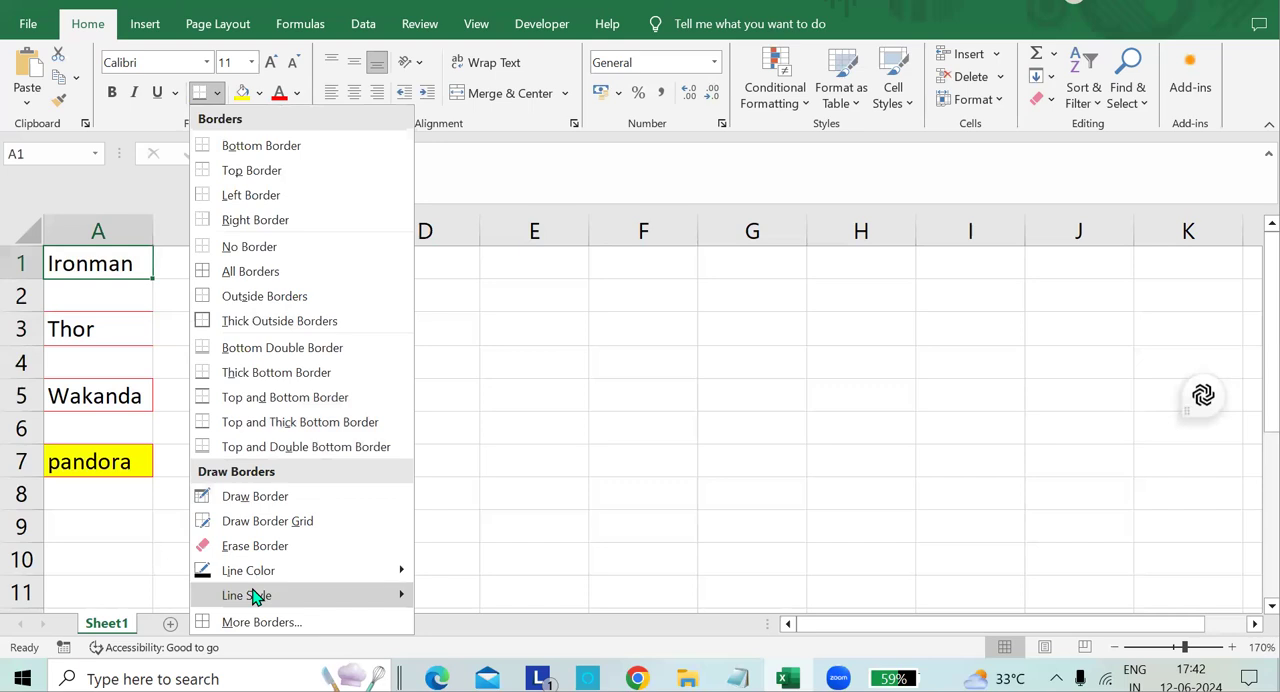
mouse_move(255, 595)
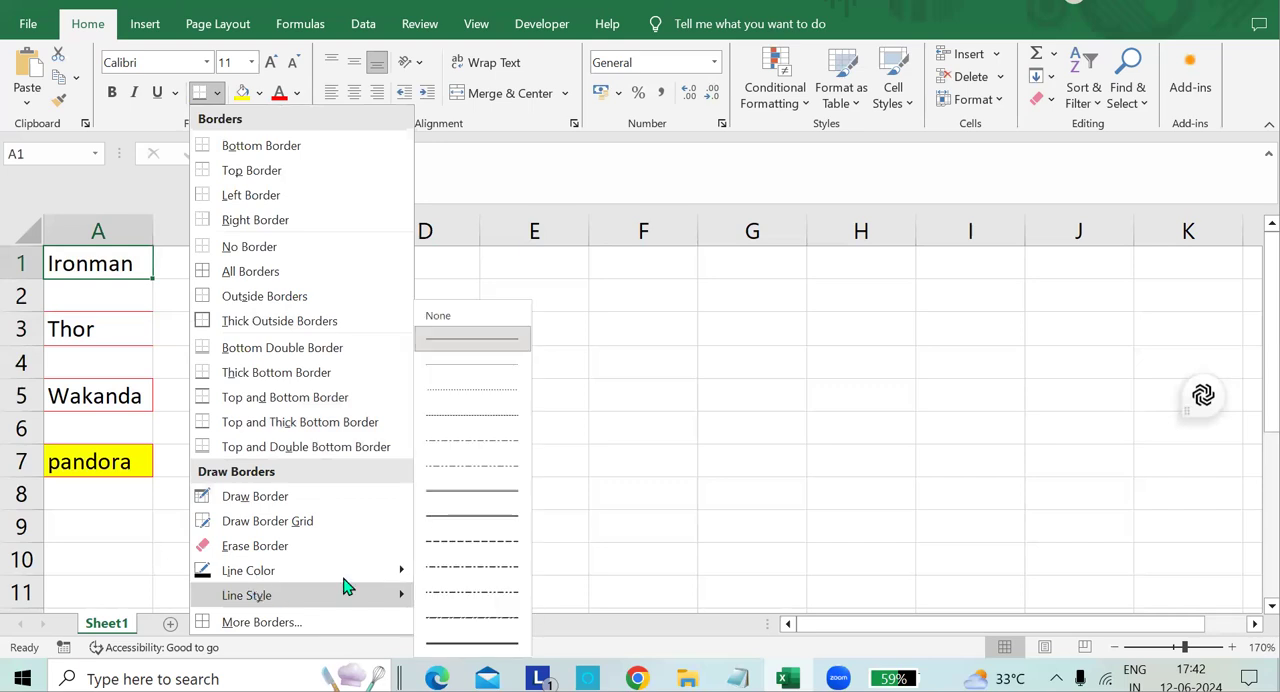
left_click(466, 340)
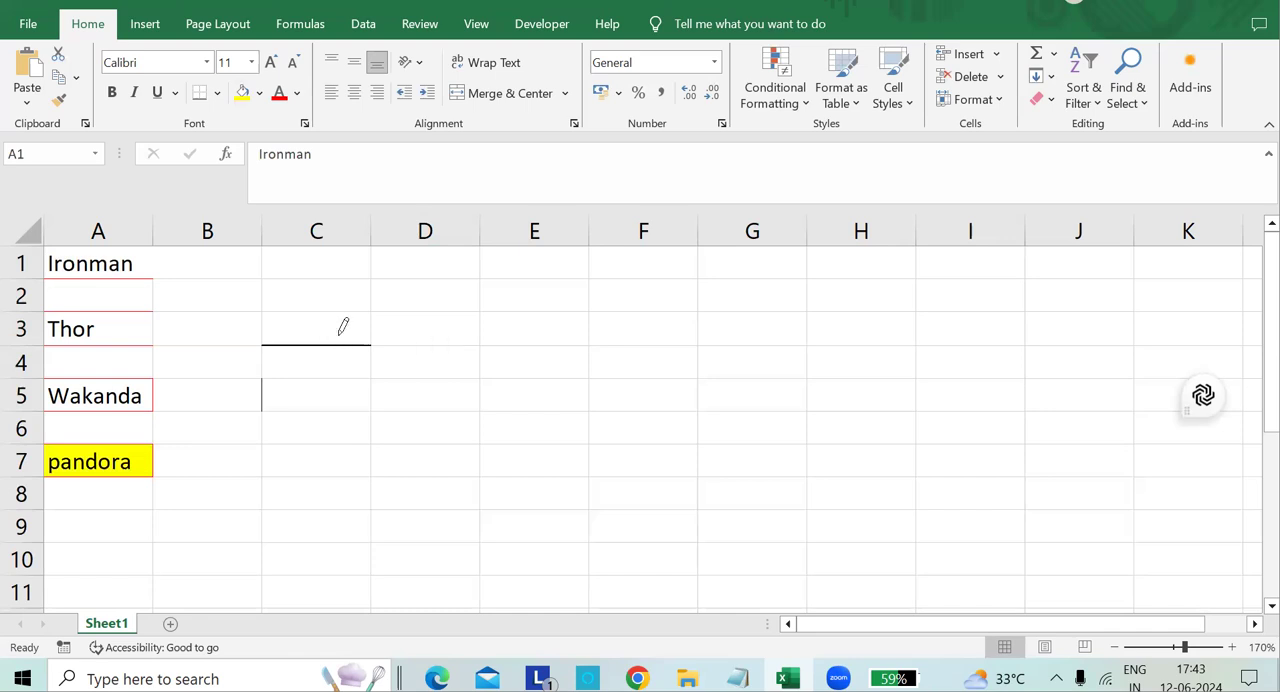
left_click(447, 340)
left_click(243, 92)
Set the border line style to a thicker solid line and reduce A1's font size to 10.
left_click(217, 93)
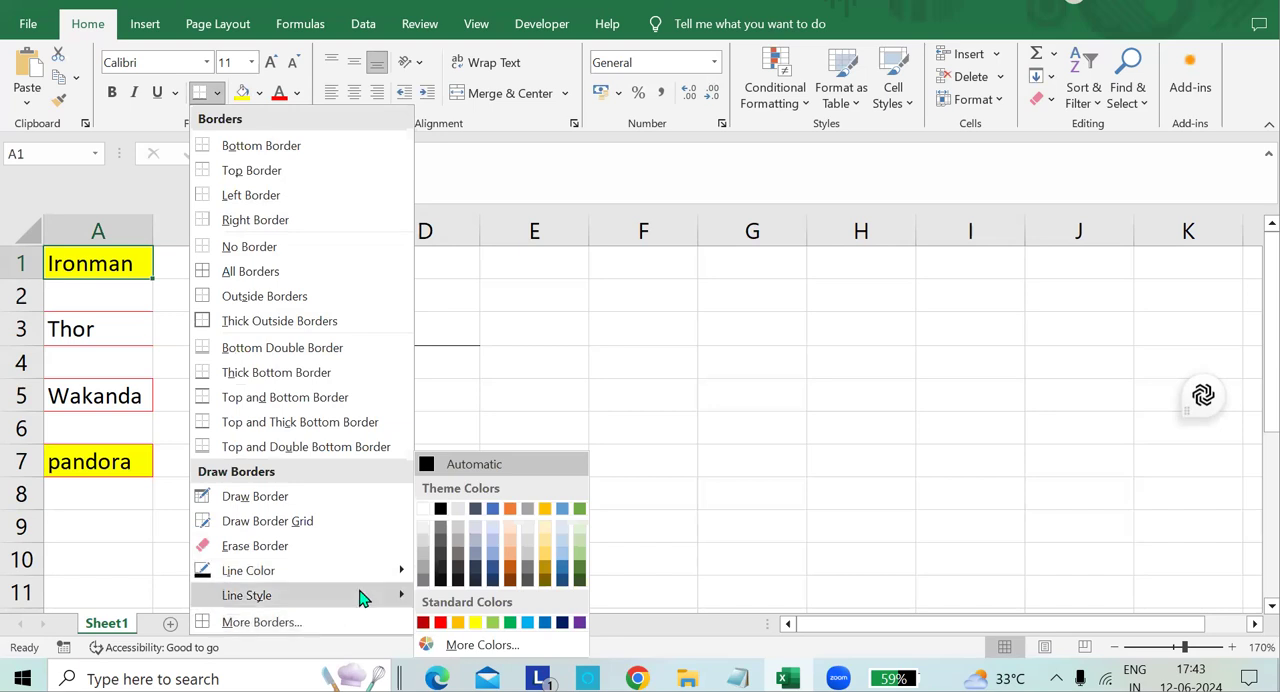
mouse_move(366, 594)
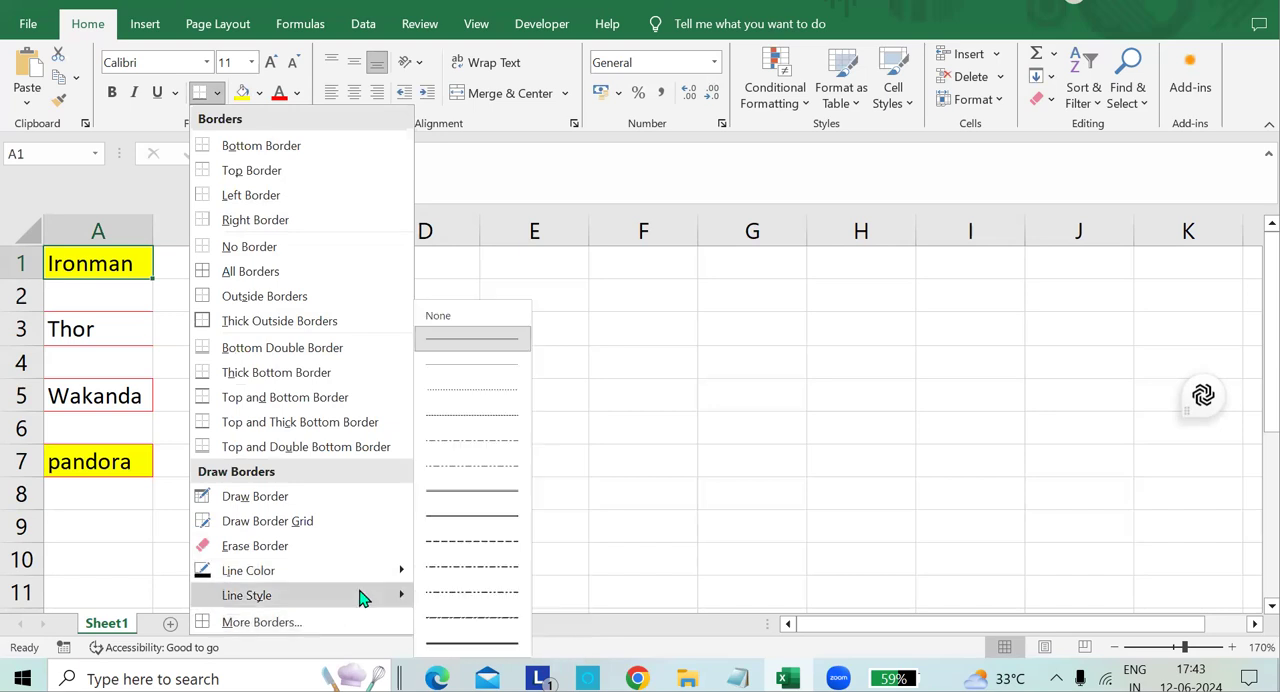
left_click(482, 516)
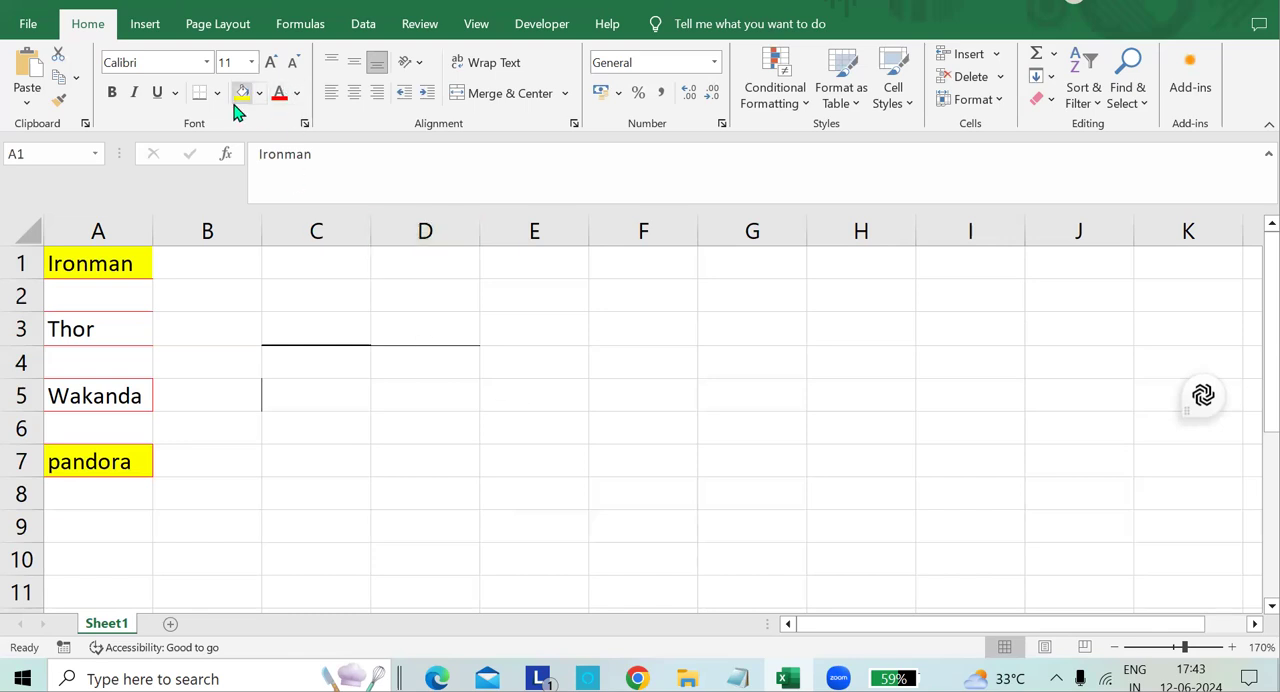
left_click(294, 63)
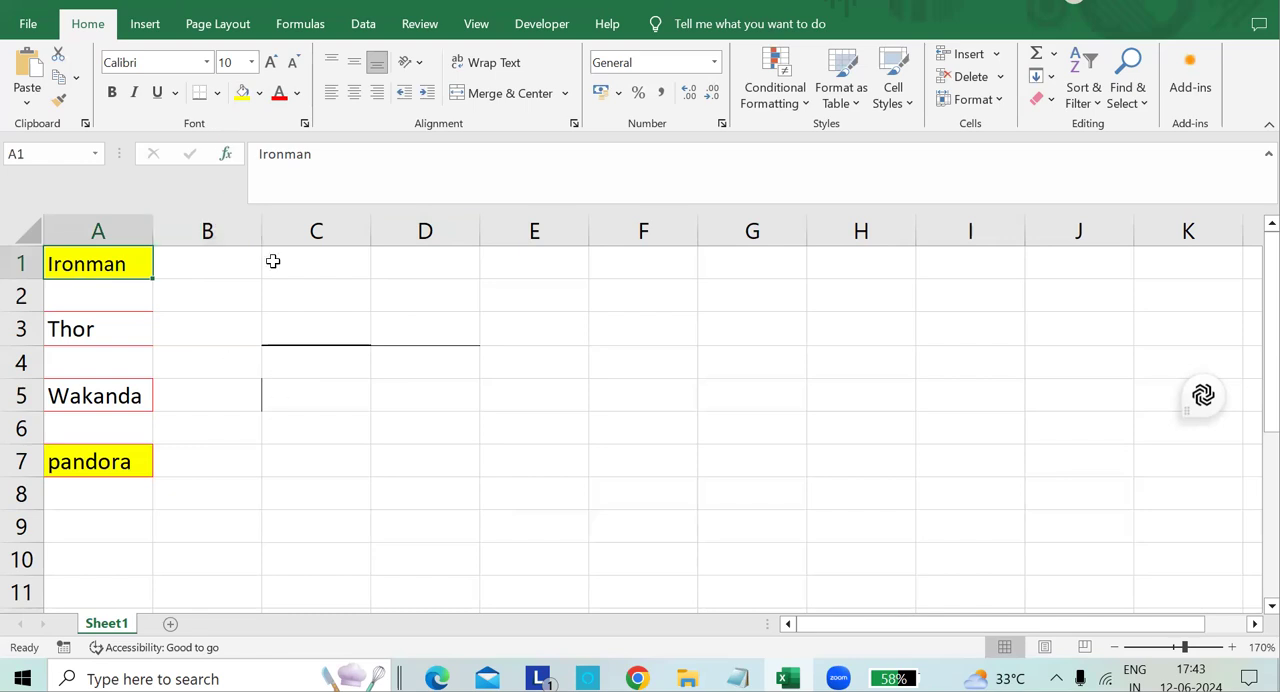
left_click(441, 289)
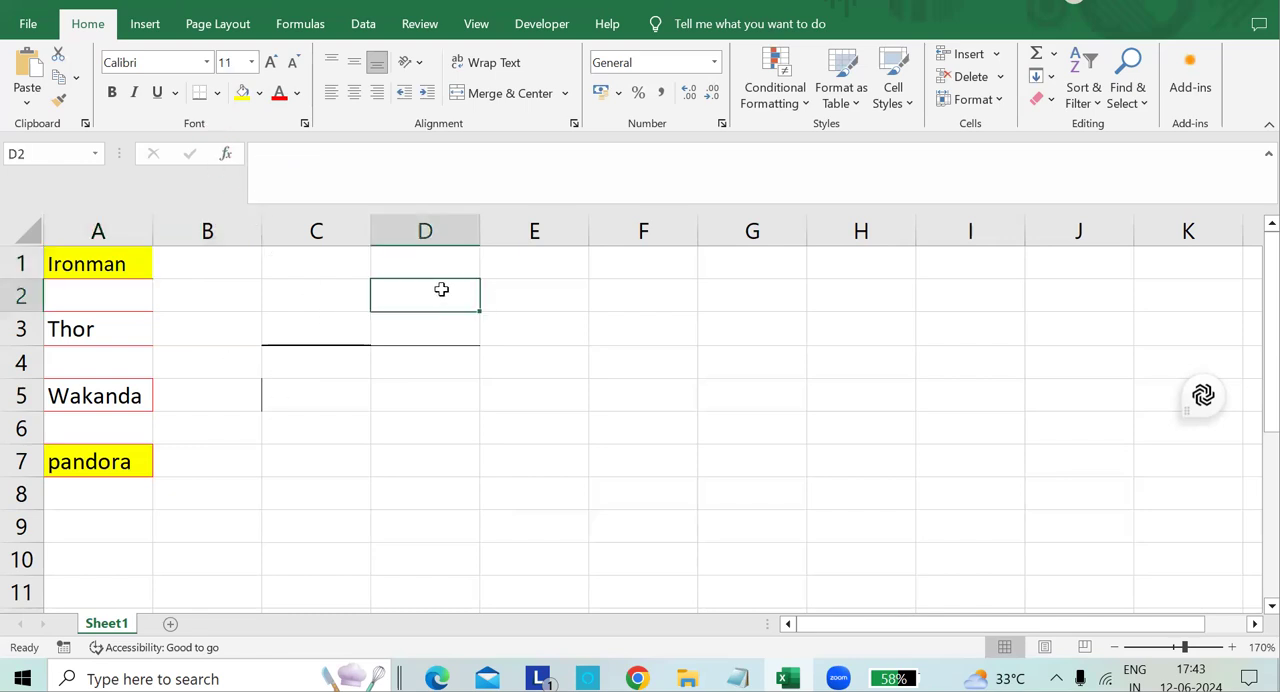
left_click(318, 338)
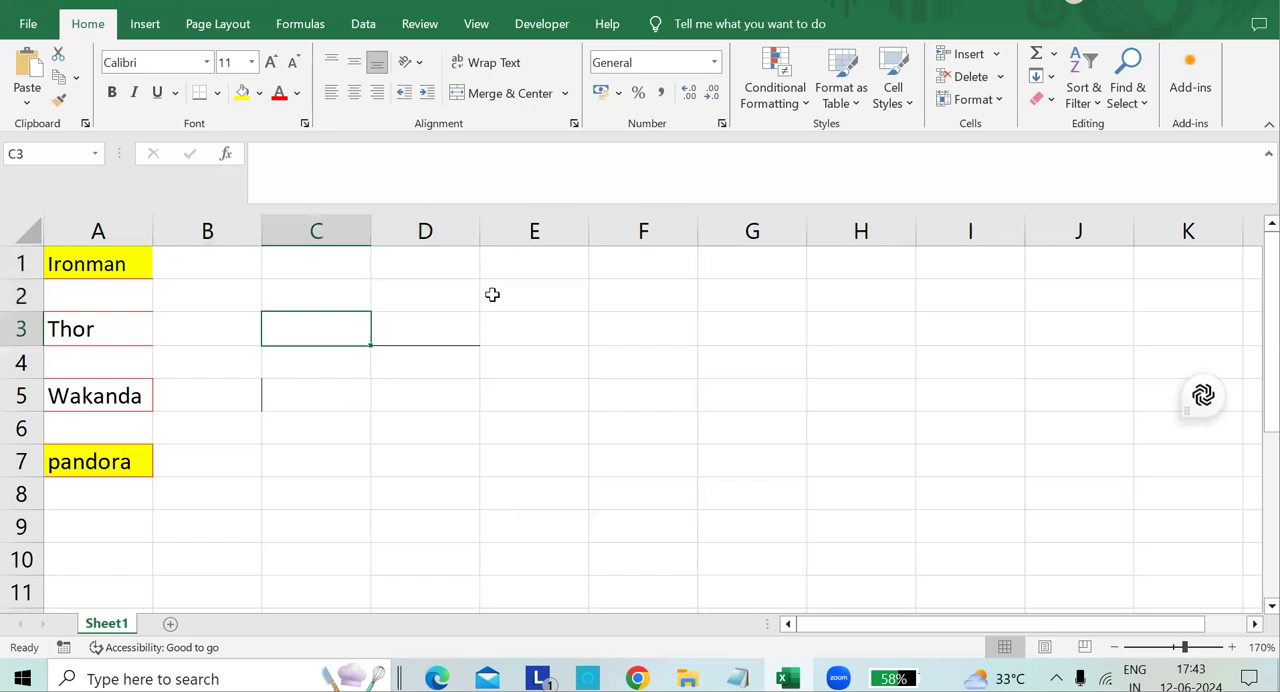
left_click(540, 323)
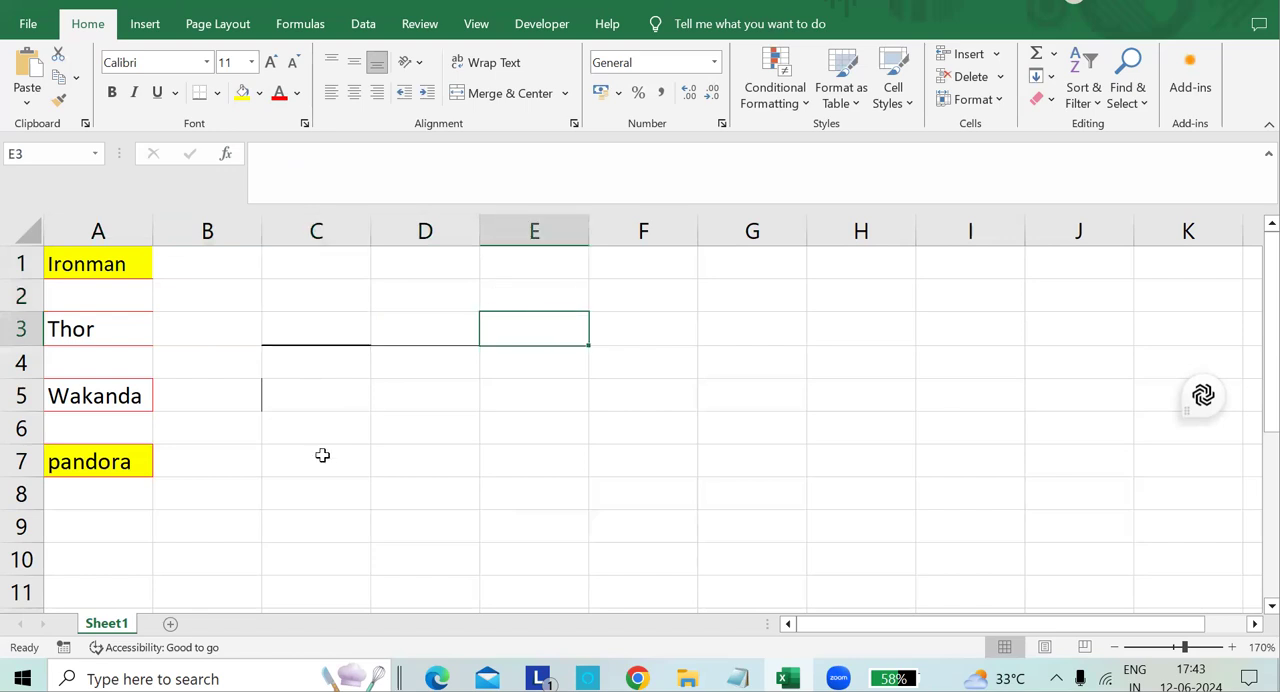
Enter the labels "solid line" in A9 and "Dashed line" in A11.
scroll(131, 420, "down", 4)
scroll(131, 394, "up", 3)
left_click(115, 387)
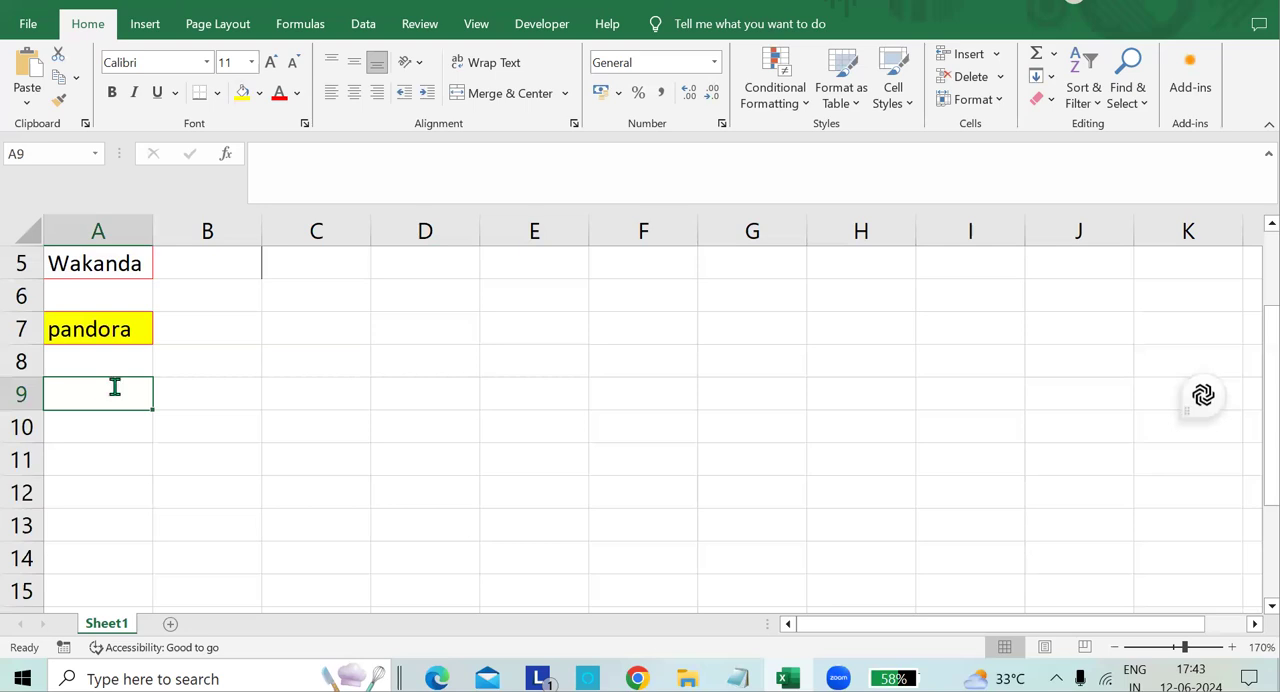
type("solid line")
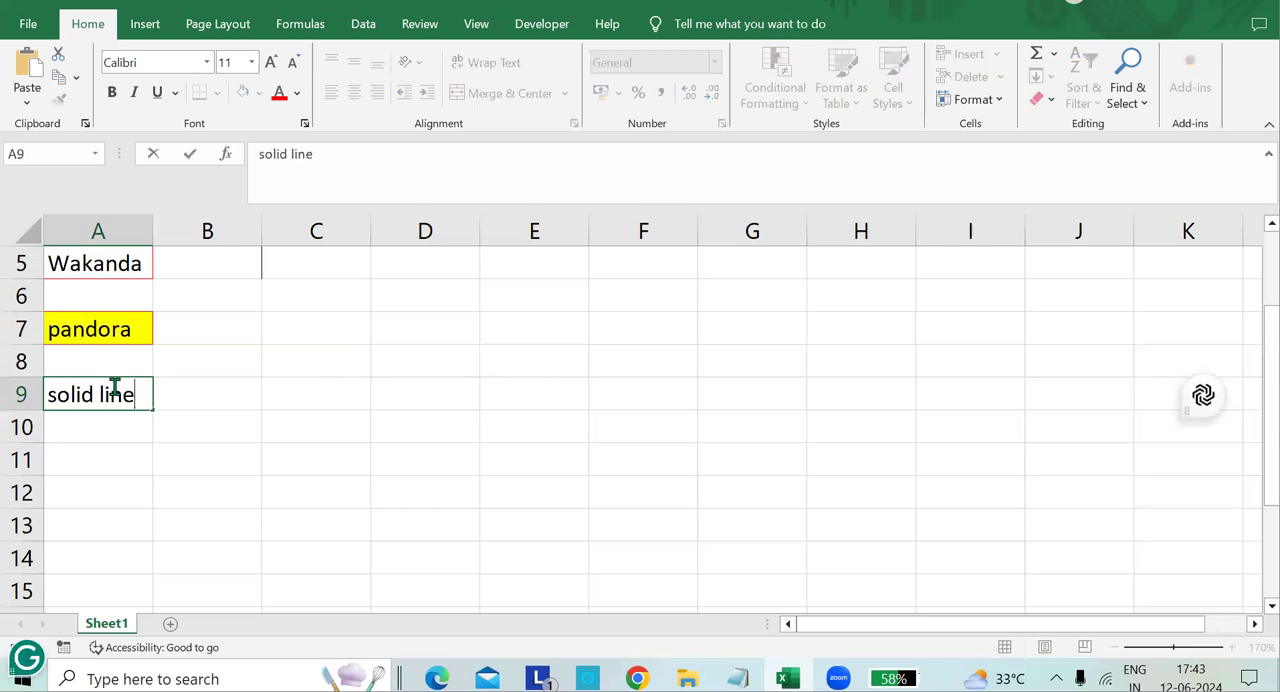
left_click(114, 453)
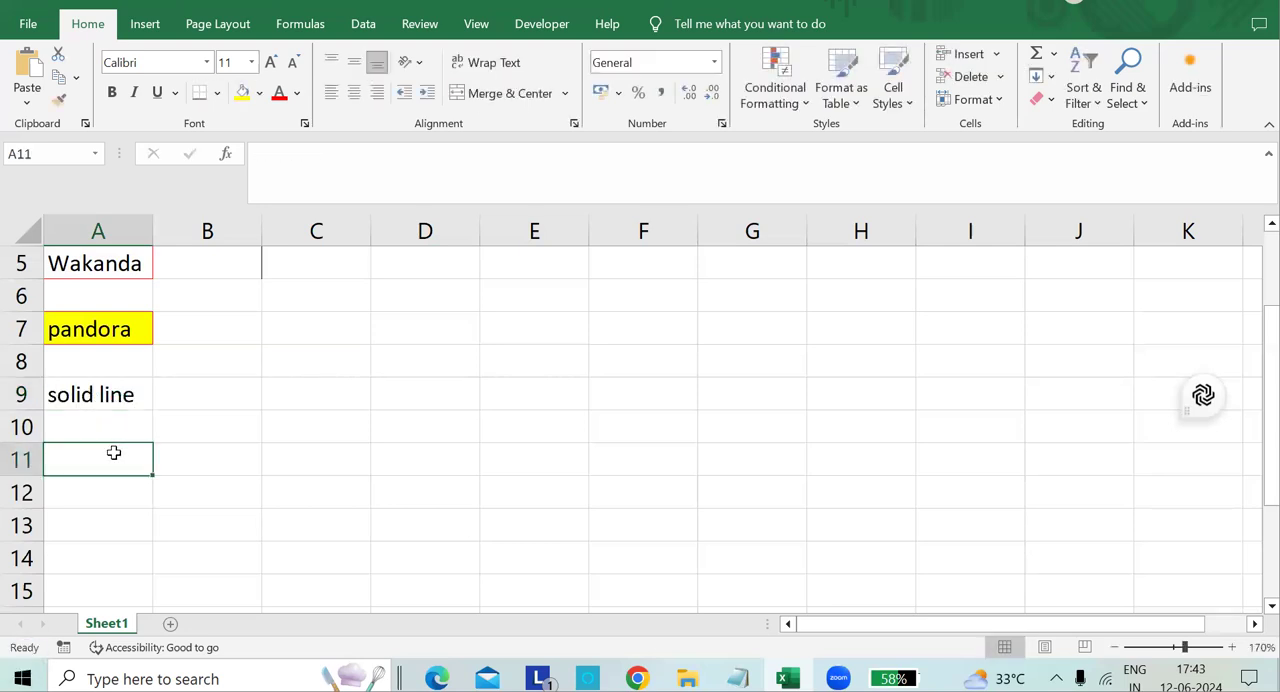
type("Dashe")
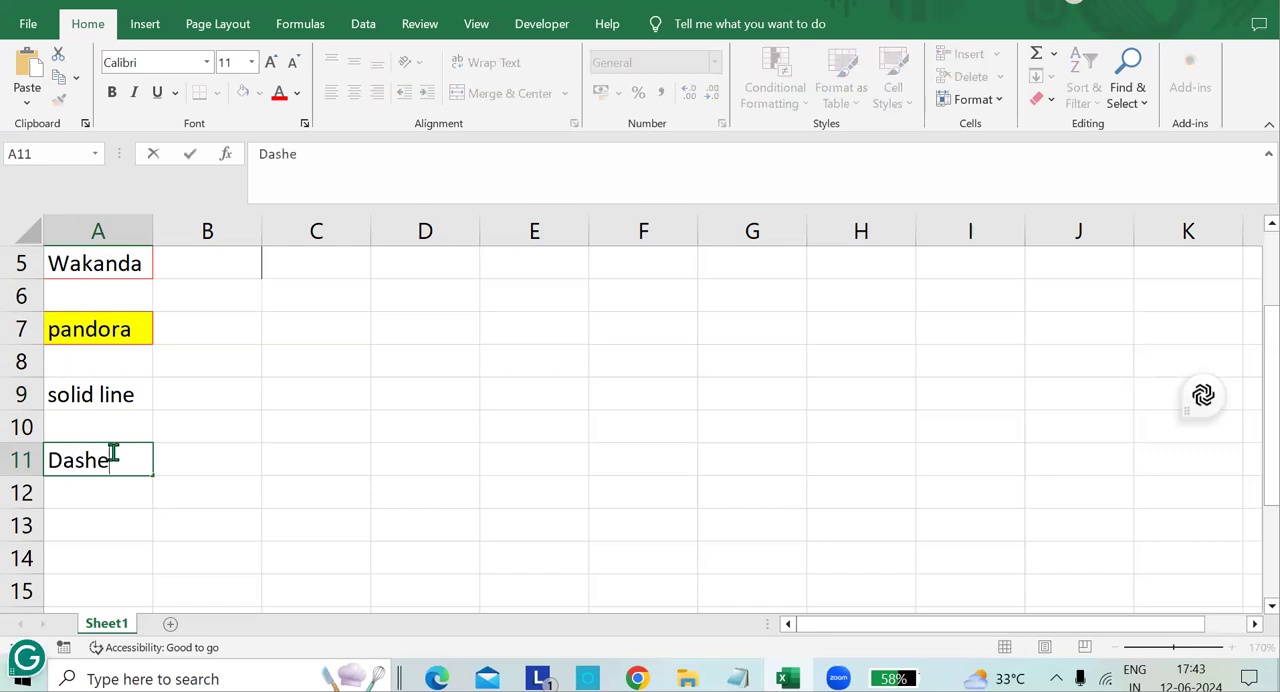
type("d line")
Enter the labels "Dotted line" in A13 and "medium line" in A15.
left_click(88, 523)
scroll(108, 475, "down", 3)
scroll(108, 475, "up", 3)
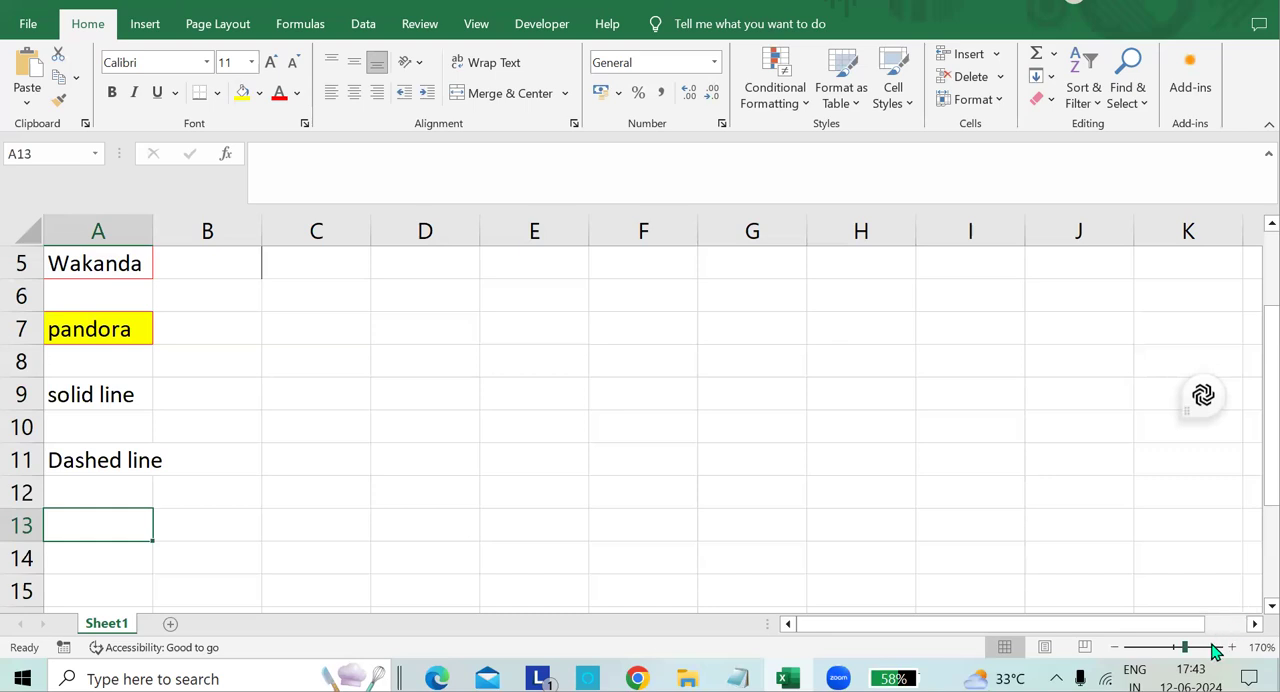
left_click(1114, 647)
left_click(1114, 647)
left_click(1114, 647)
left_click(1114, 647)
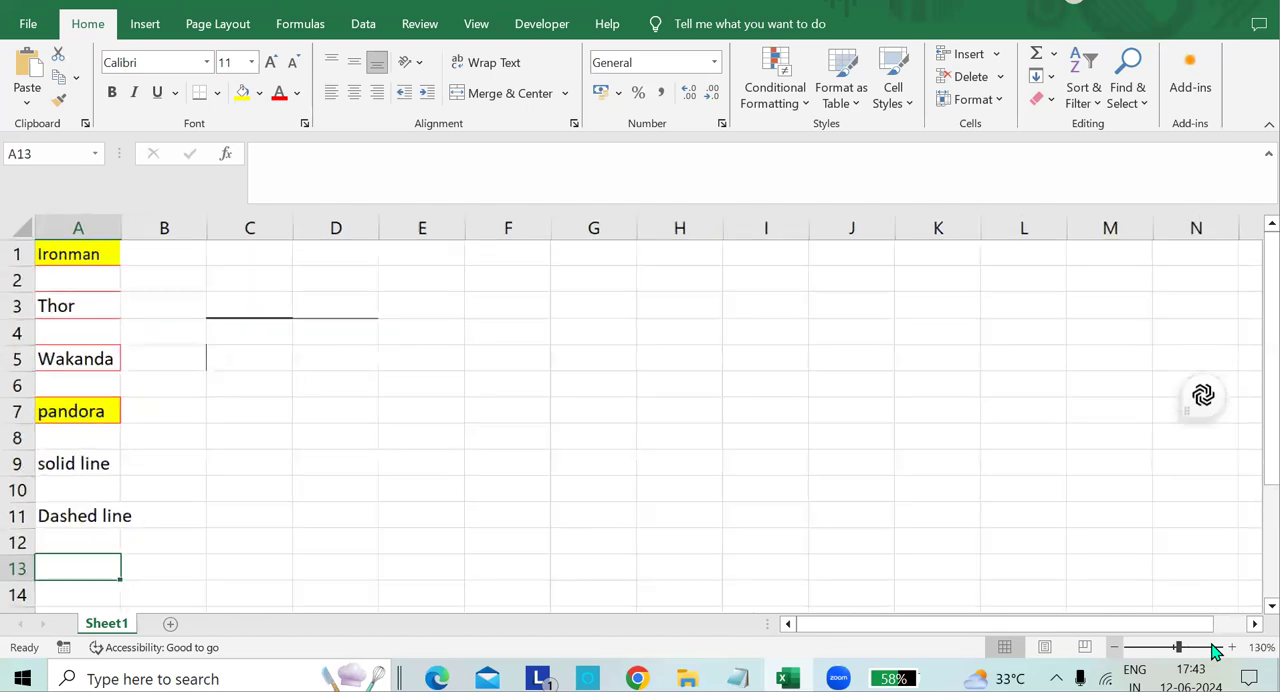
left_click(1114, 647)
left_click(1114, 647)
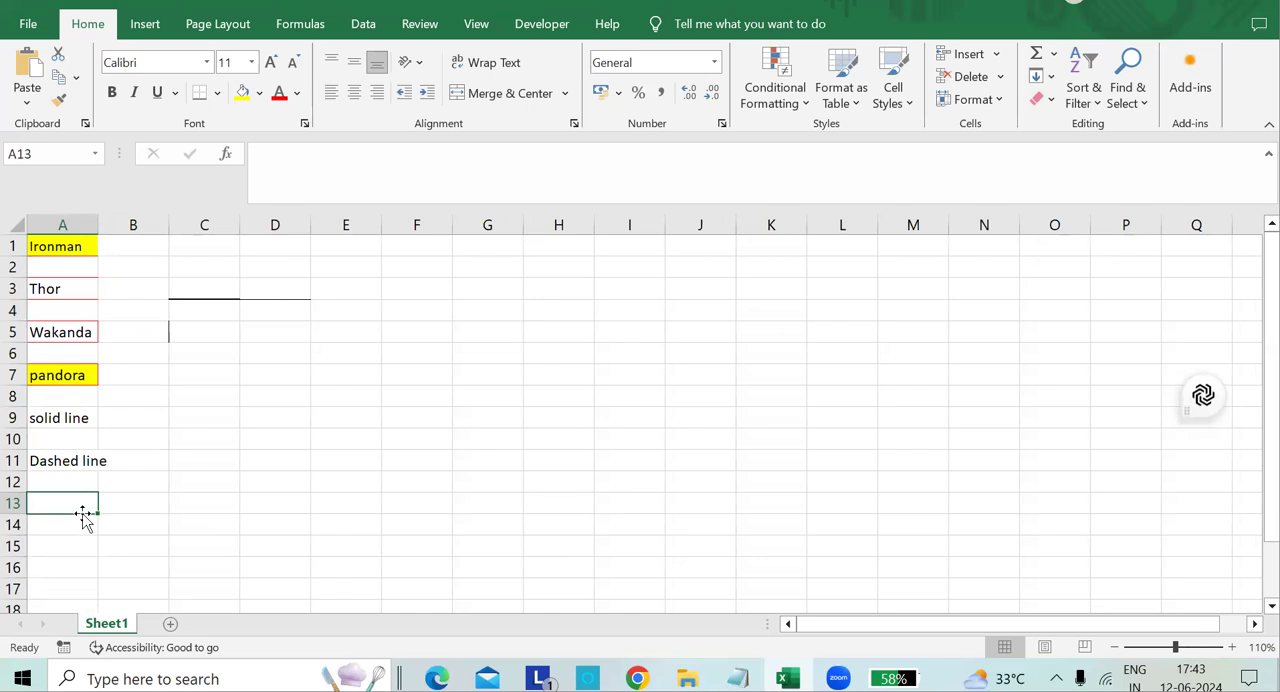
type("Dotted line")
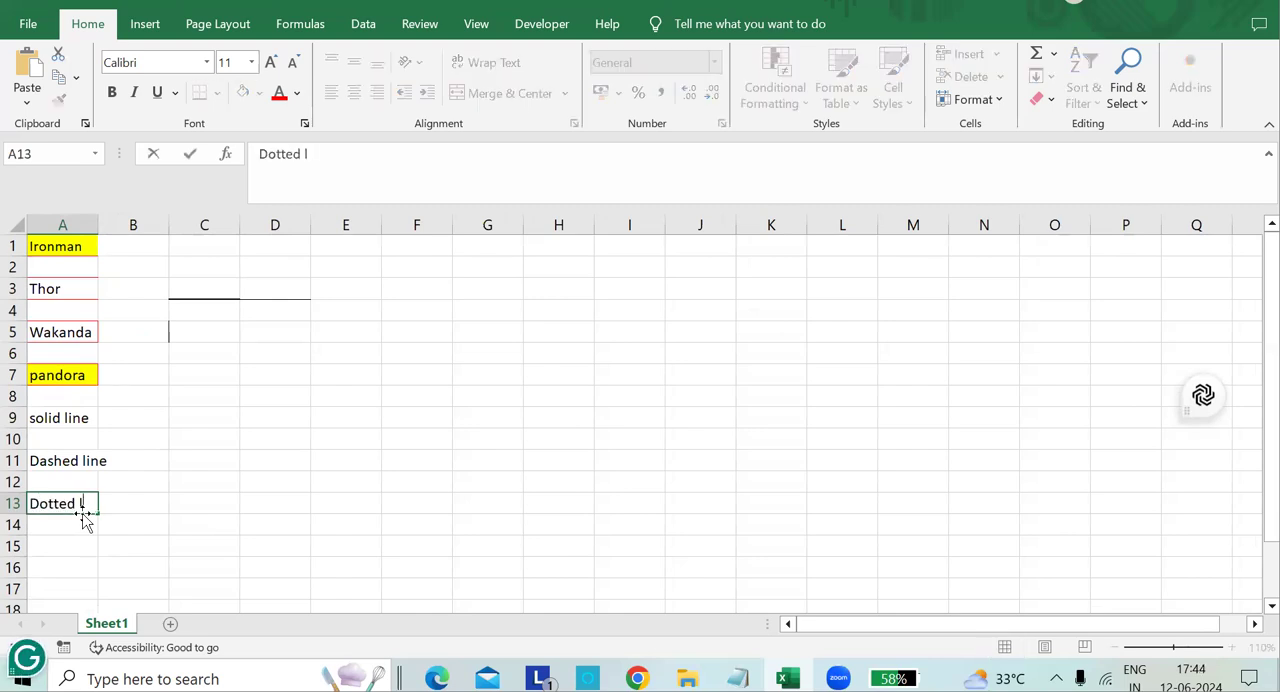
left_click(78, 555)
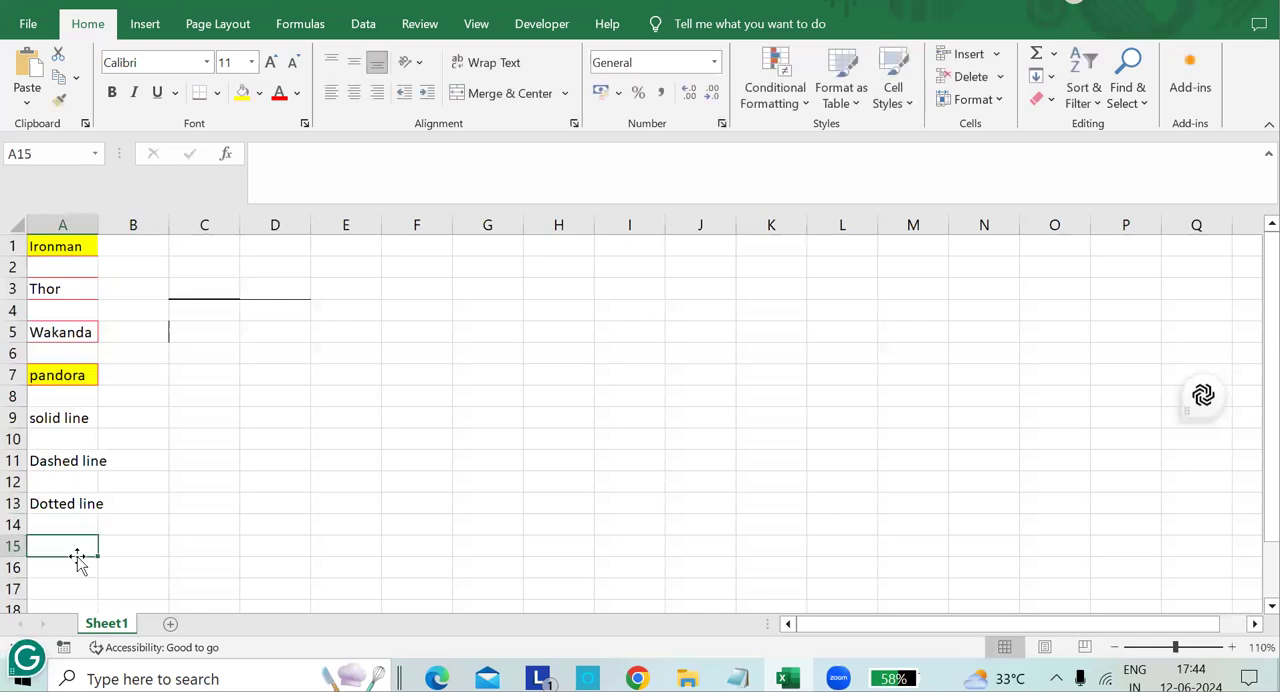
type("med")
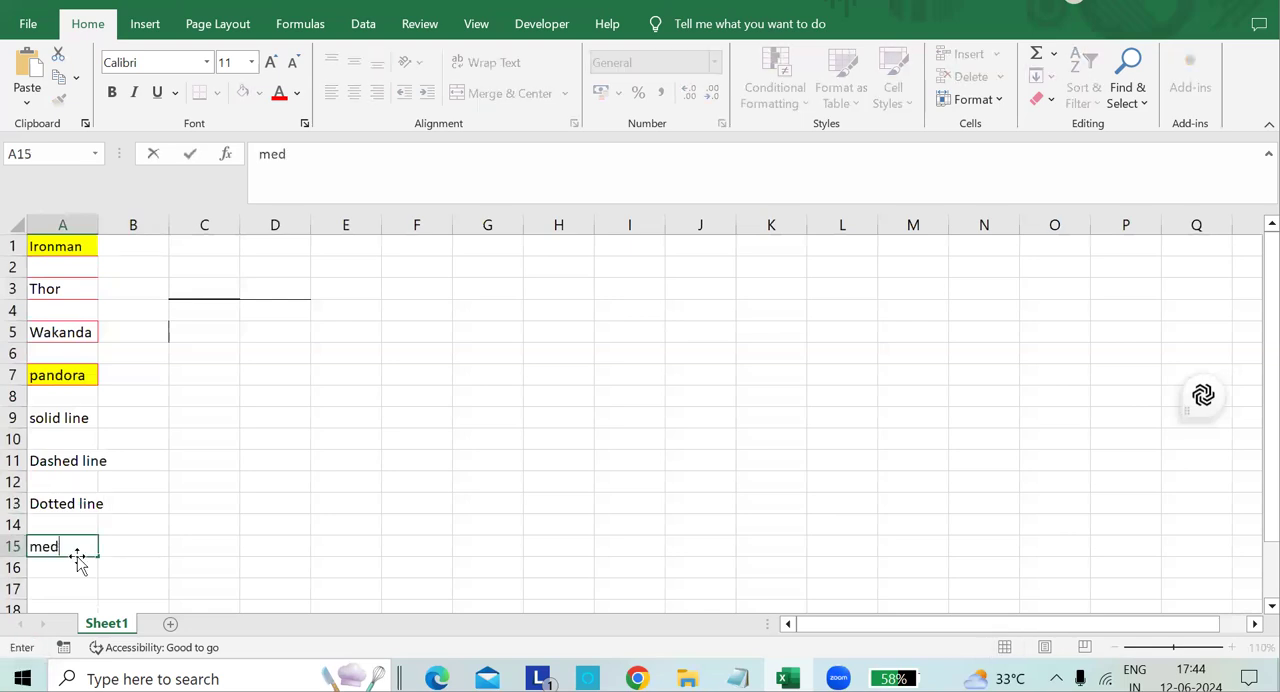
type("ium line")
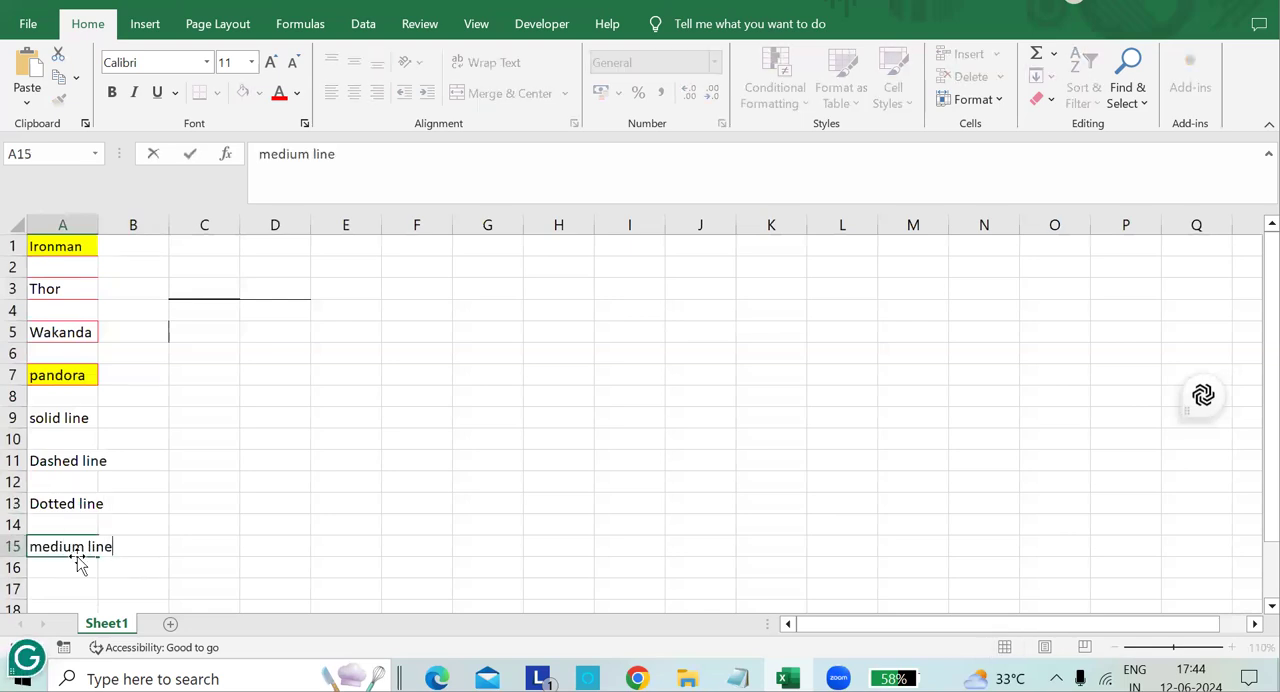
Enter the labels "Thick line" in A17 and "Double line" in A19.
scroll(78, 556, "down", 1)
left_click(83, 523)
left_click(75, 497)
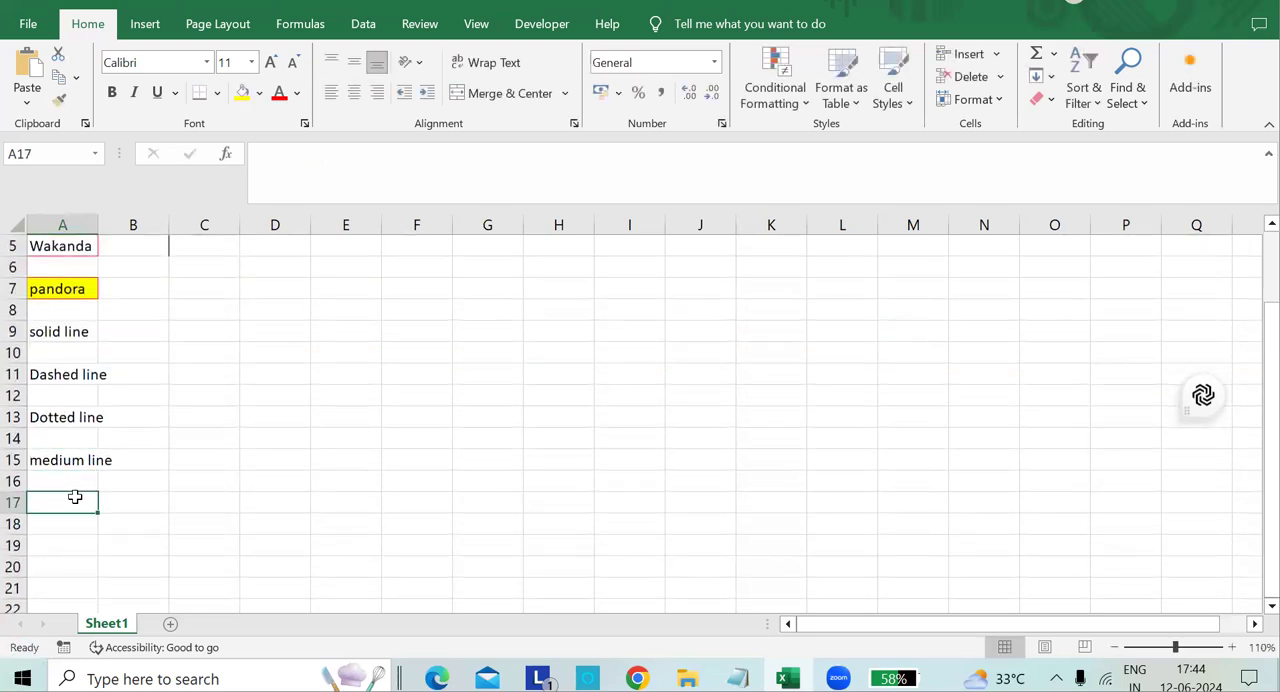
type("Thick line")
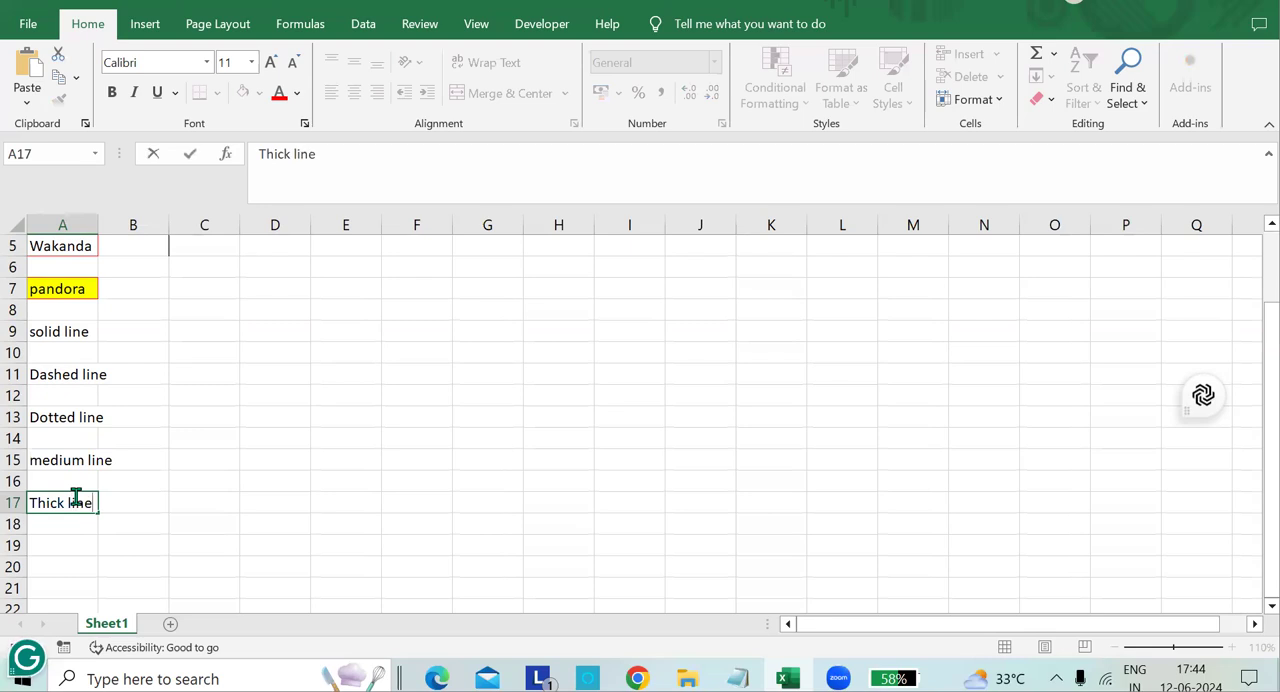
left_click(62, 546)
type("Double line")
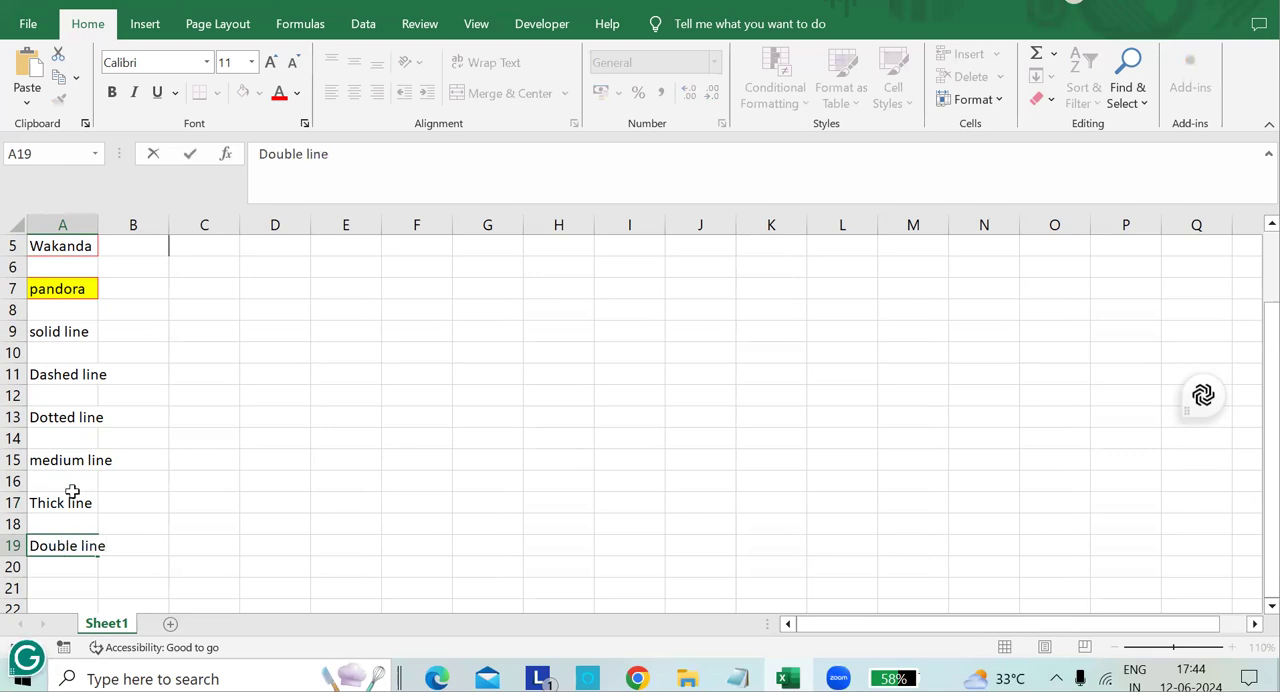
Draw a medium-weight solid border around the "solid line" label in cell A9.
left_click(52, 330)
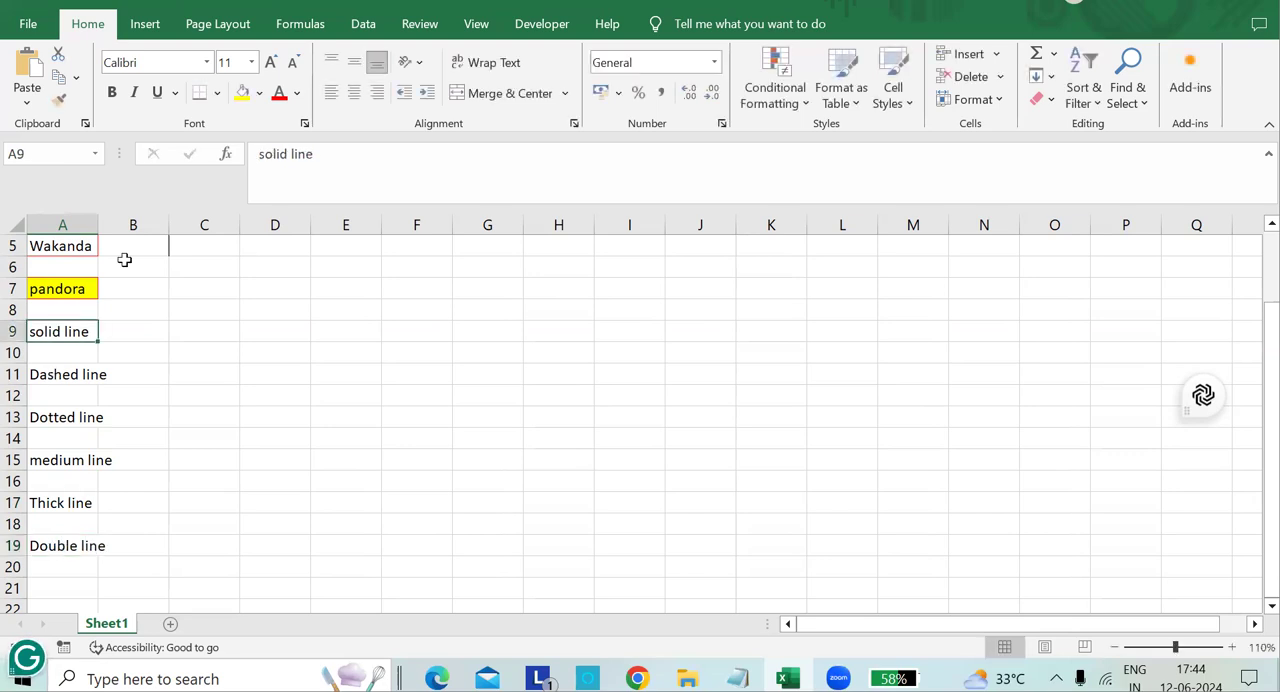
left_click(218, 93)
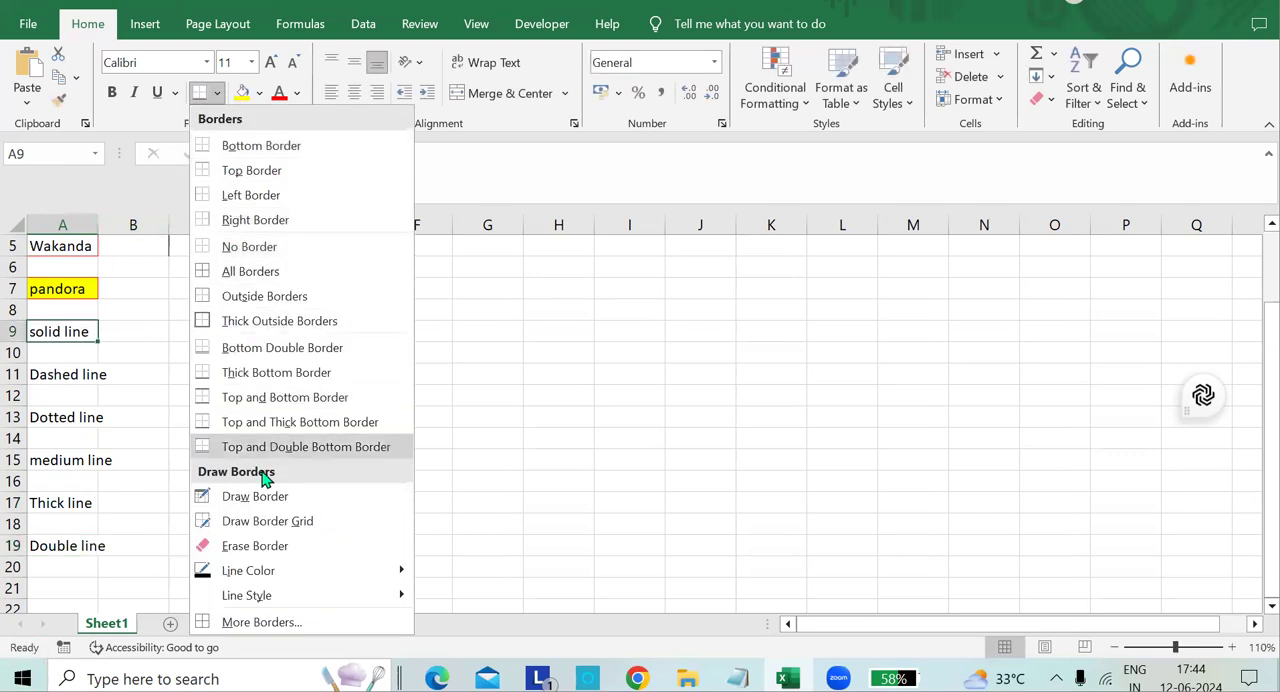
mouse_move(281, 597)
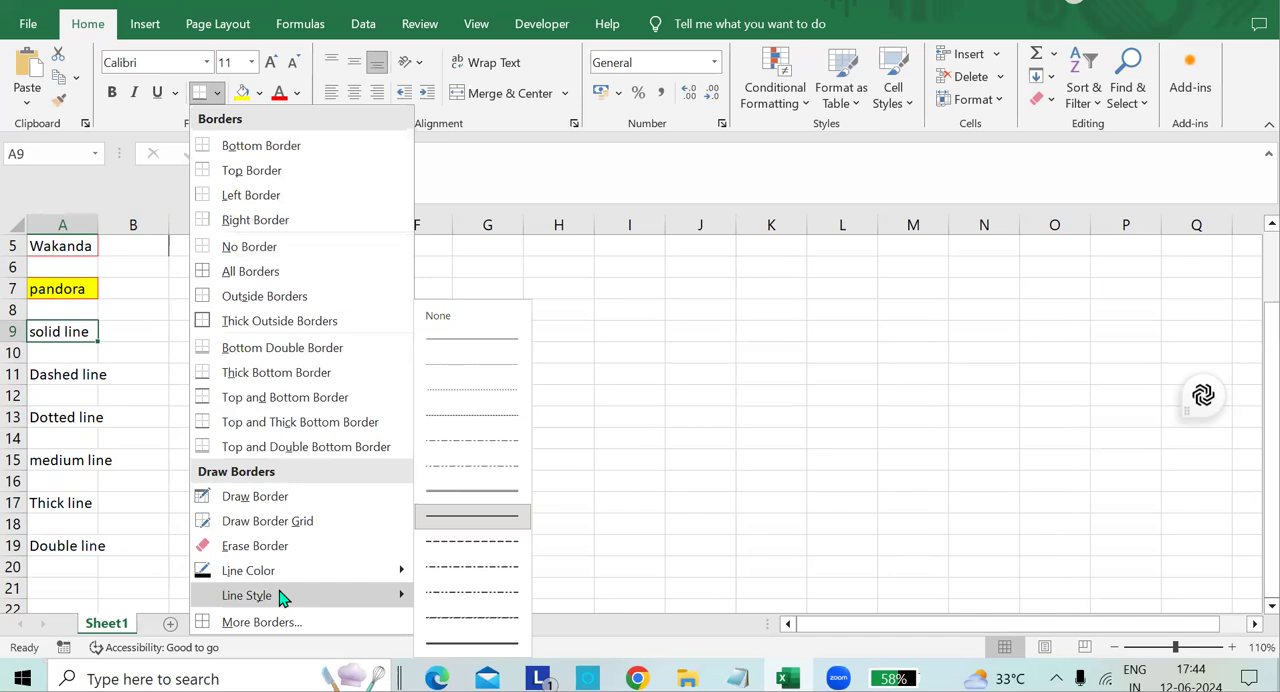
left_click(483, 522)
left_click(93, 339)
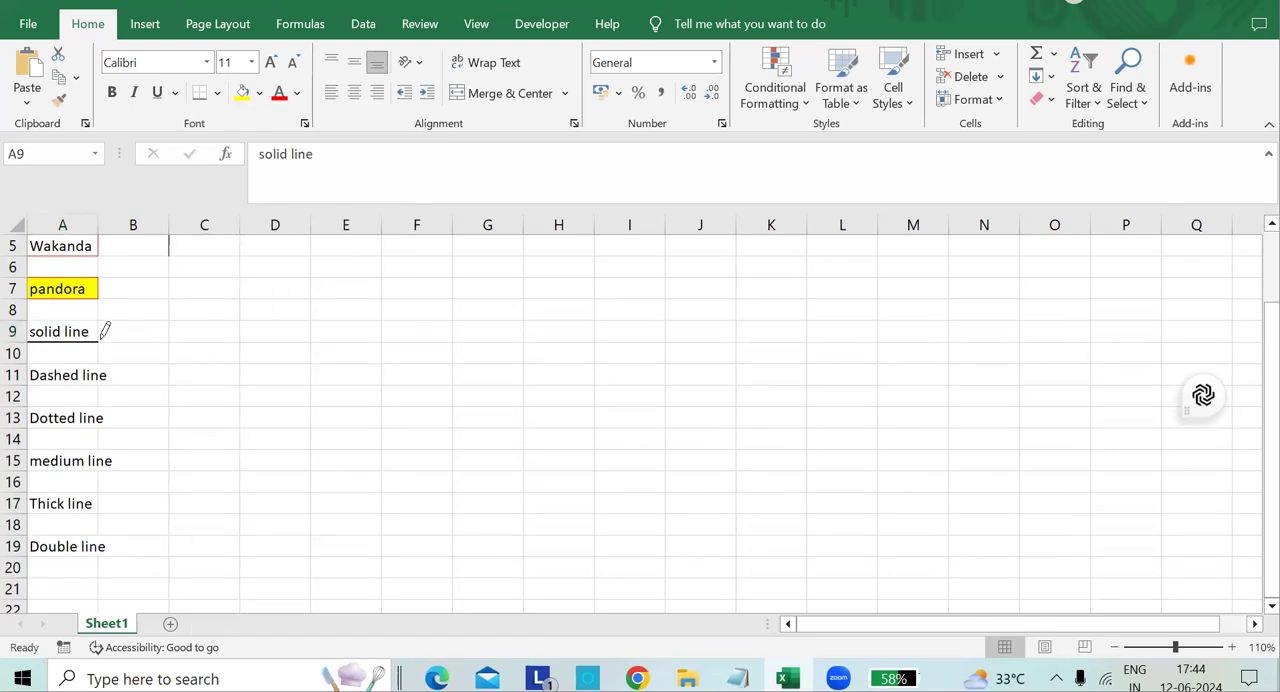
left_click(49, 319)
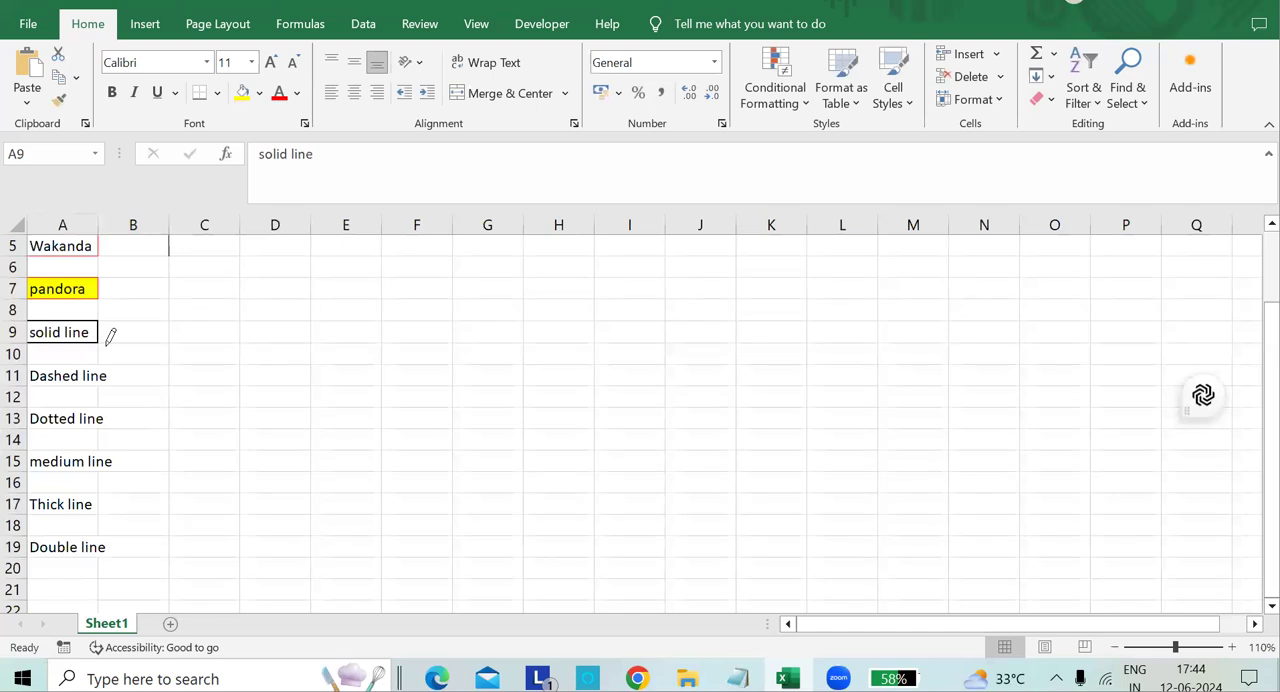
Draw dashed border lines above and below the "Dashed line" label in cell A11, using the bold dashed line style.
left_click(217, 93)
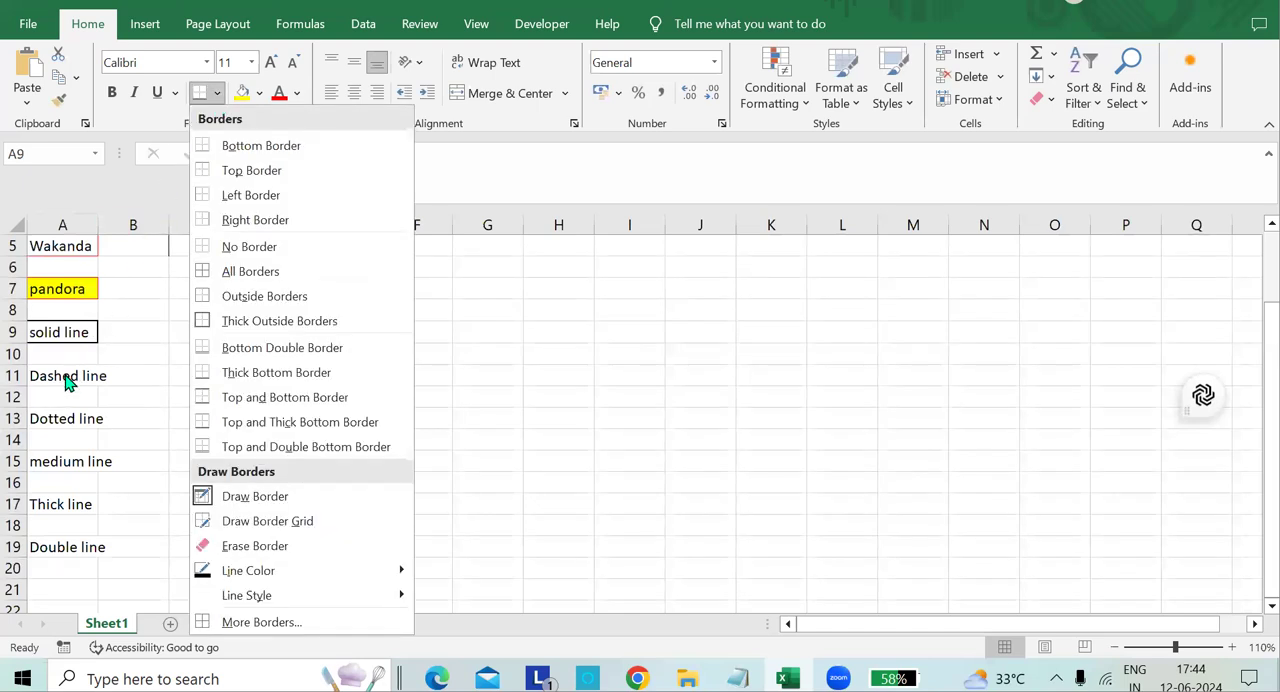
key("Escape")
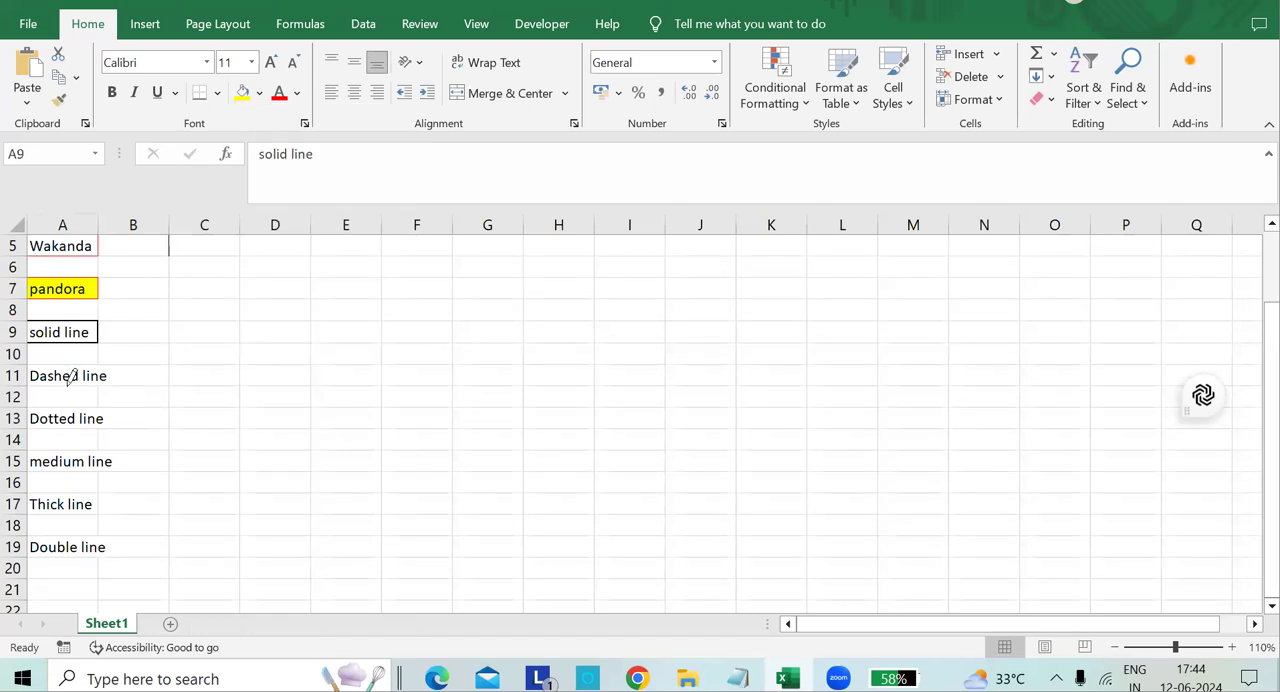
left_click(217, 93)
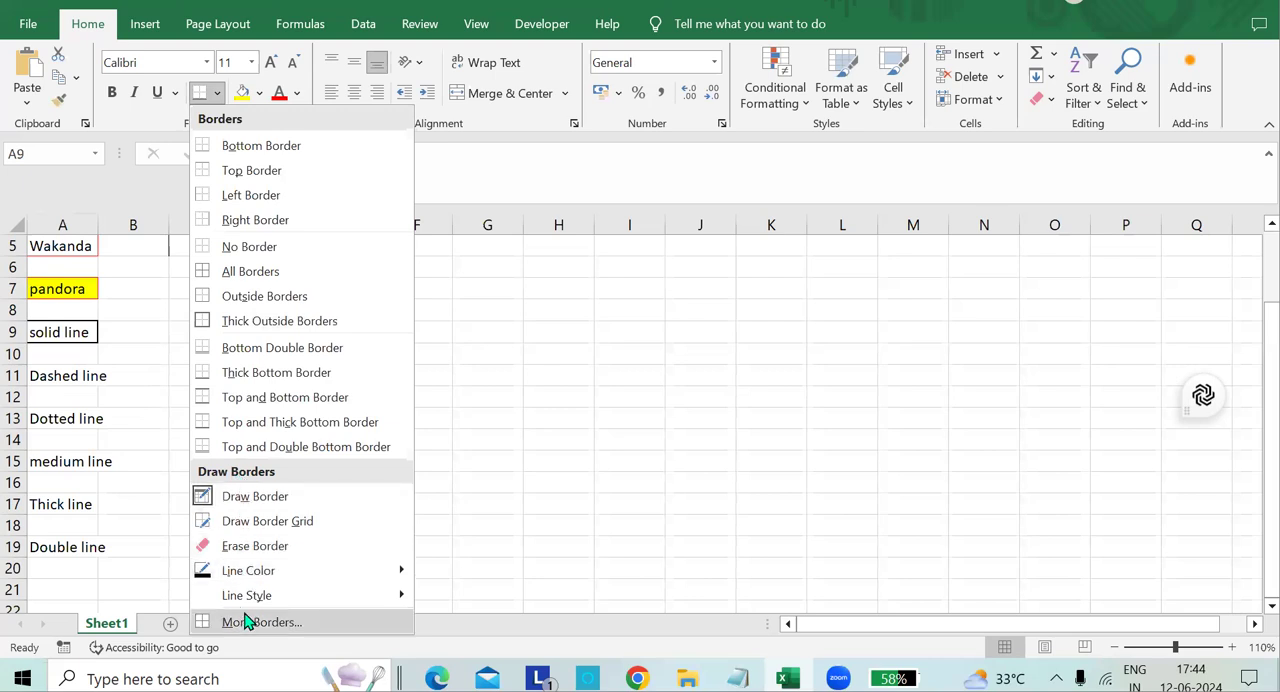
mouse_move(248, 605)
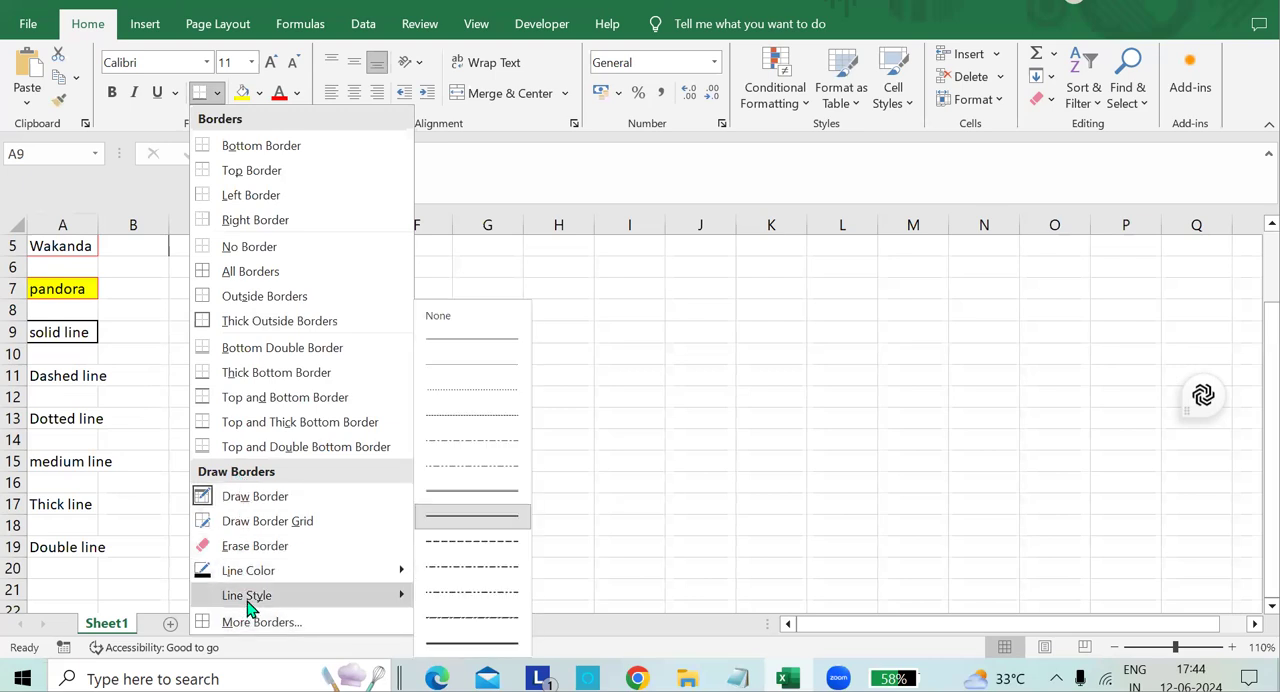
left_click(453, 548)
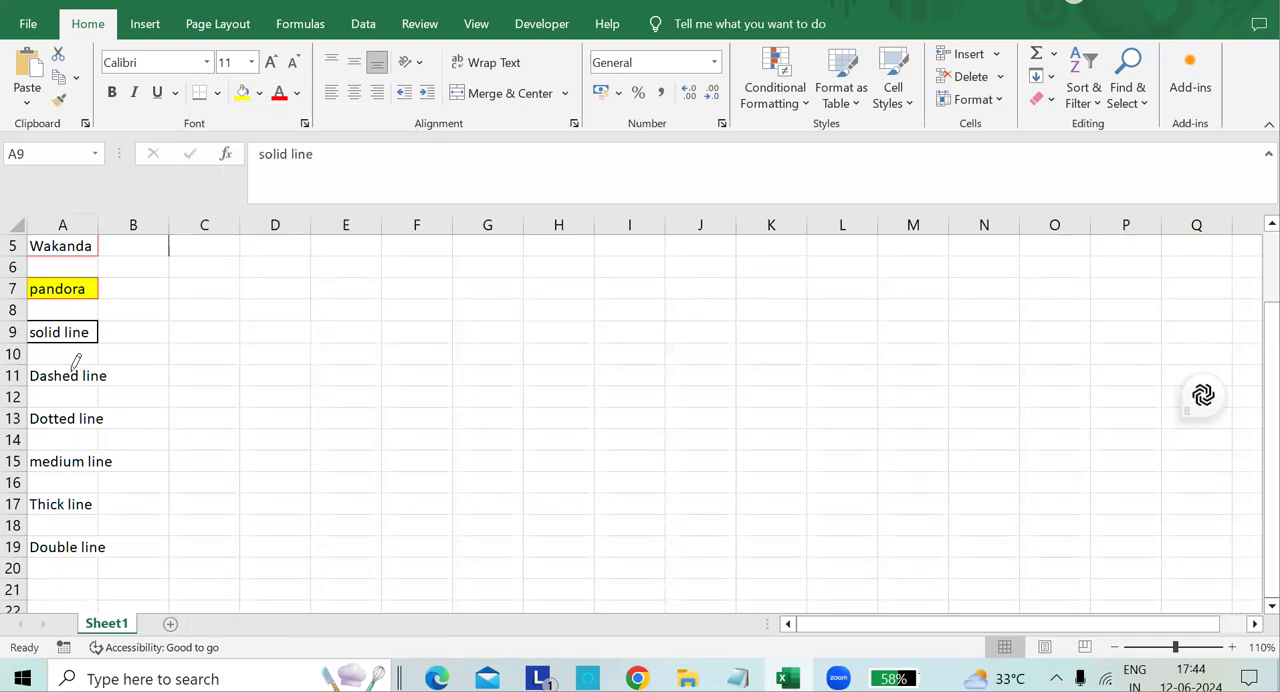
left_click(97, 365)
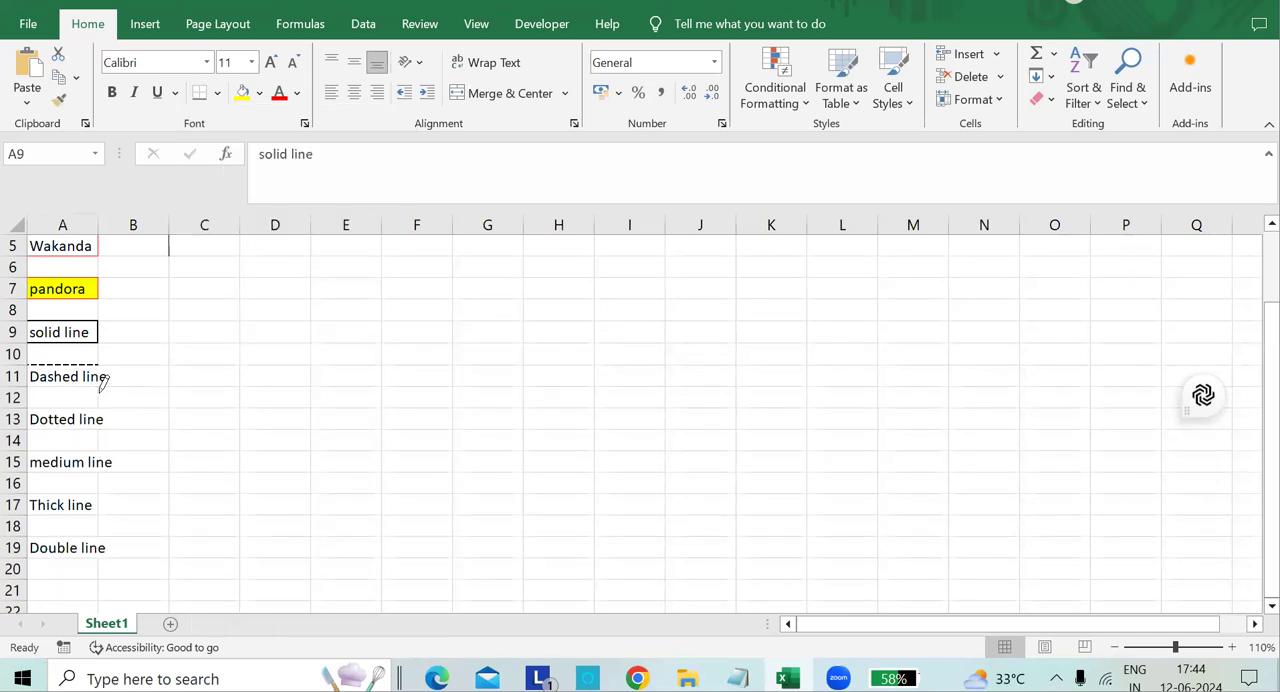
left_click(96, 387)
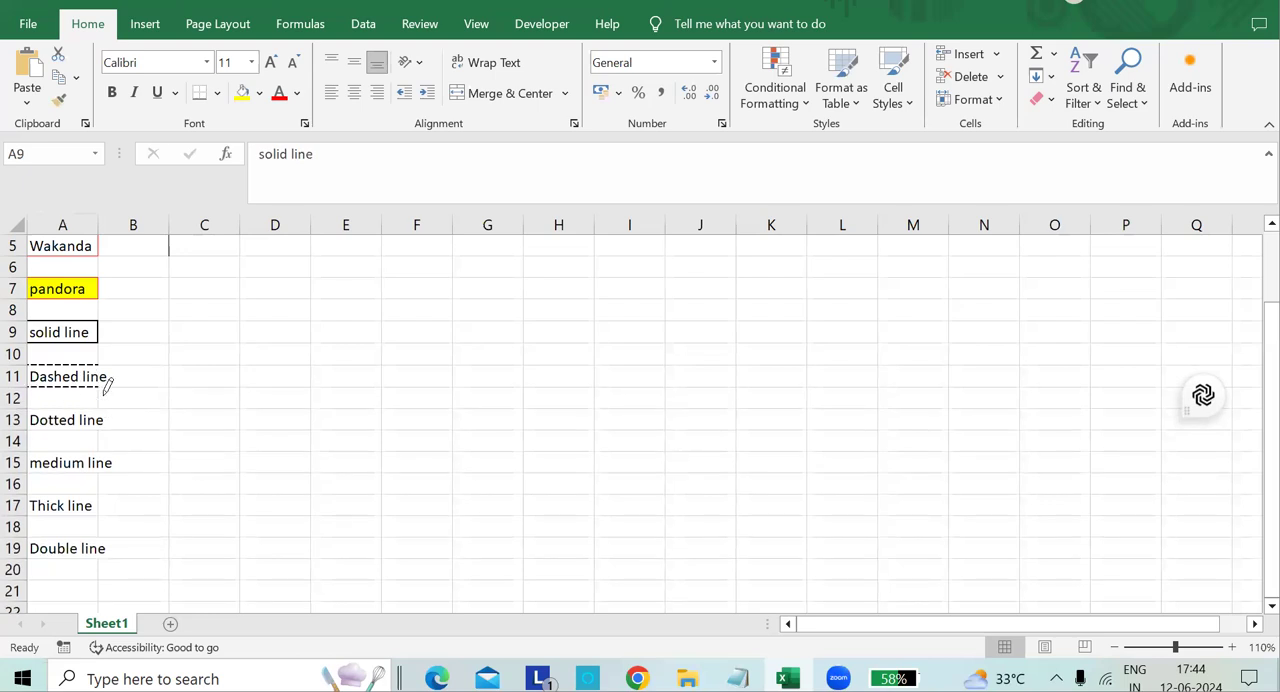
Draw dashed border lines above and below the "Dotted line" label in cell A13.
left_click(87, 410)
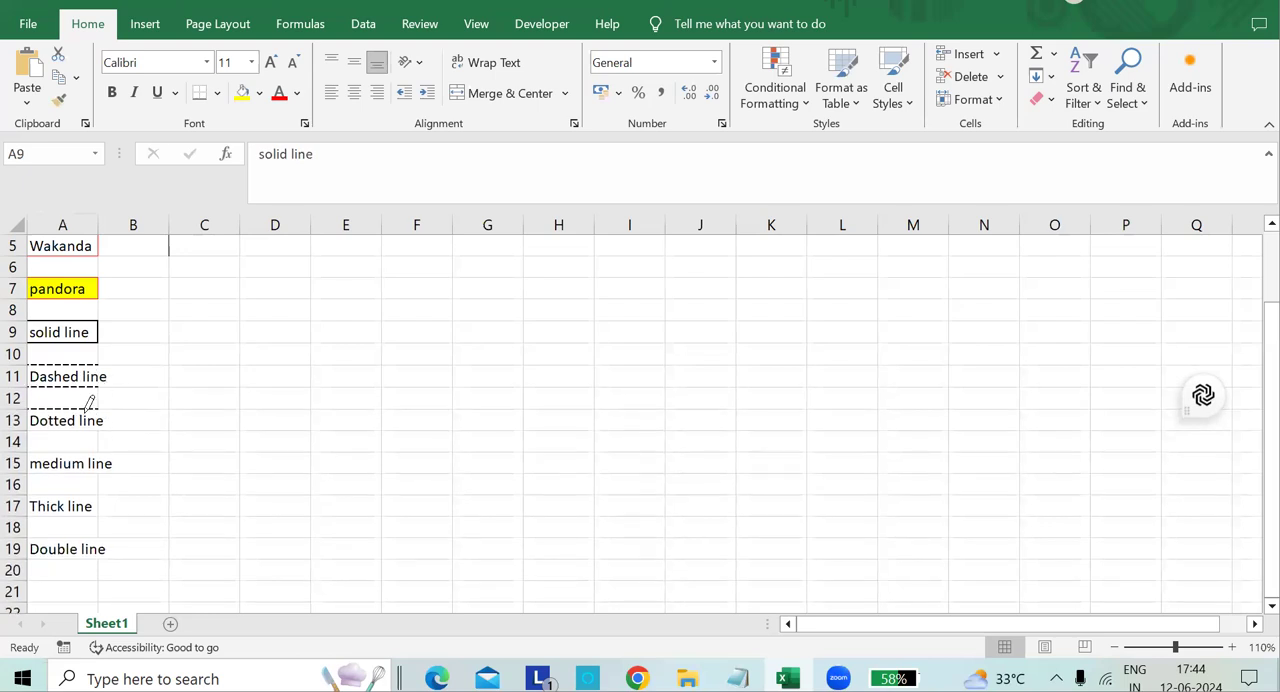
left_click(67, 430)
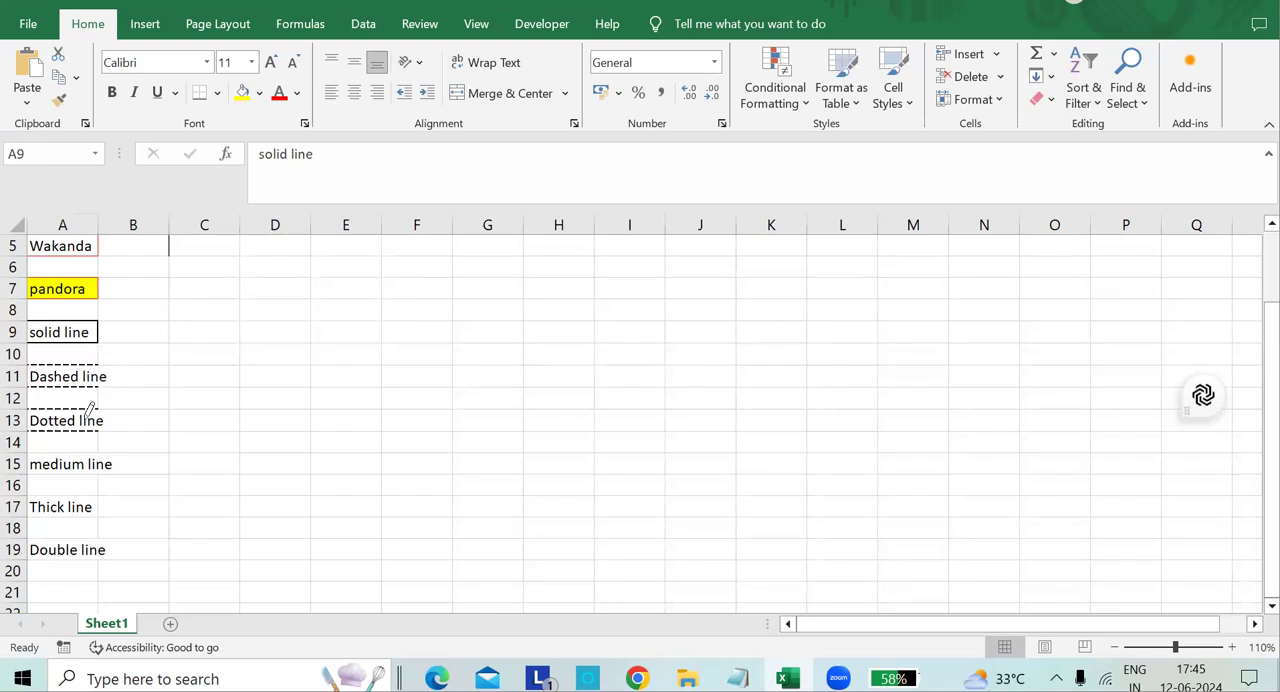
key("alt")
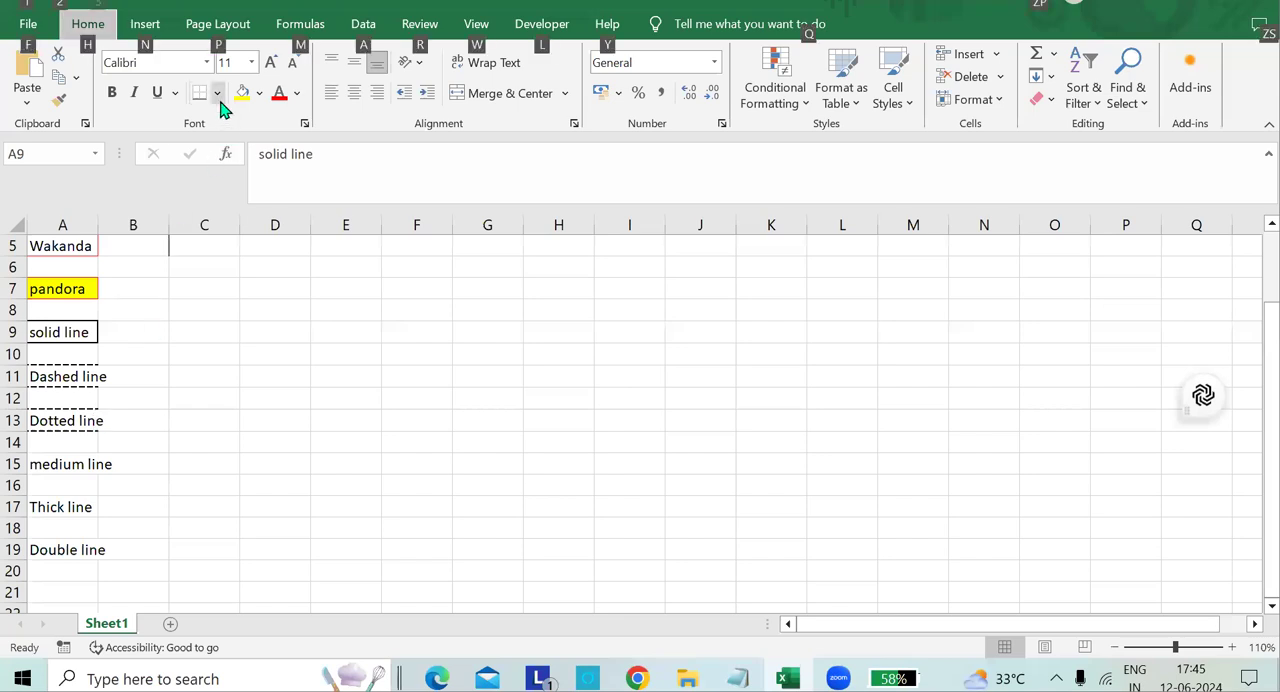
key("Escape")
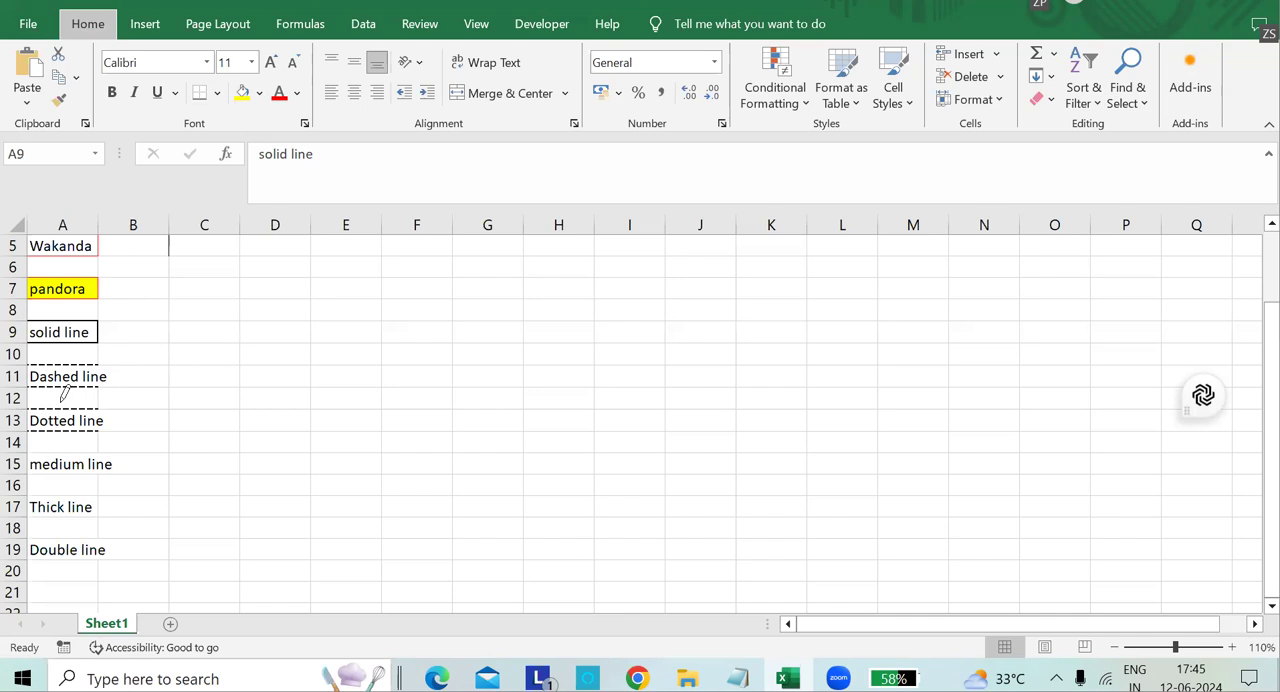
Switch to the fine dotted line style and draw it above and below the "Dotted line" label in A13.
left_click(216, 92)
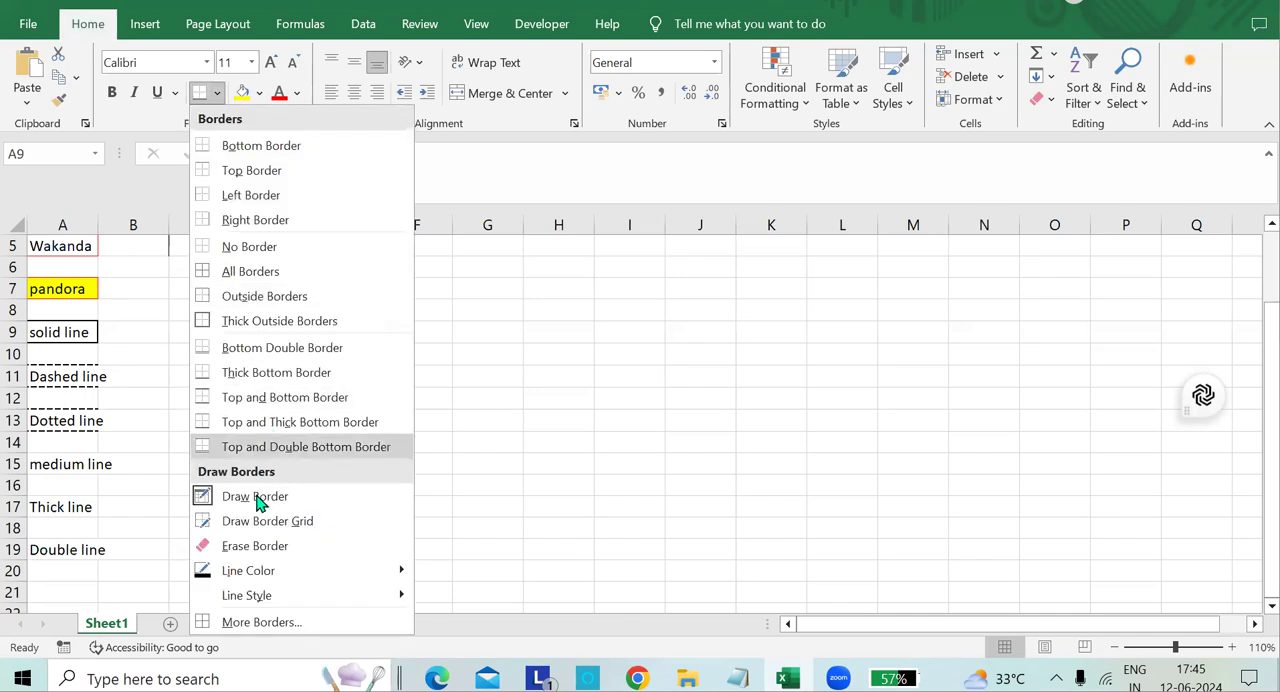
mouse_move(297, 597)
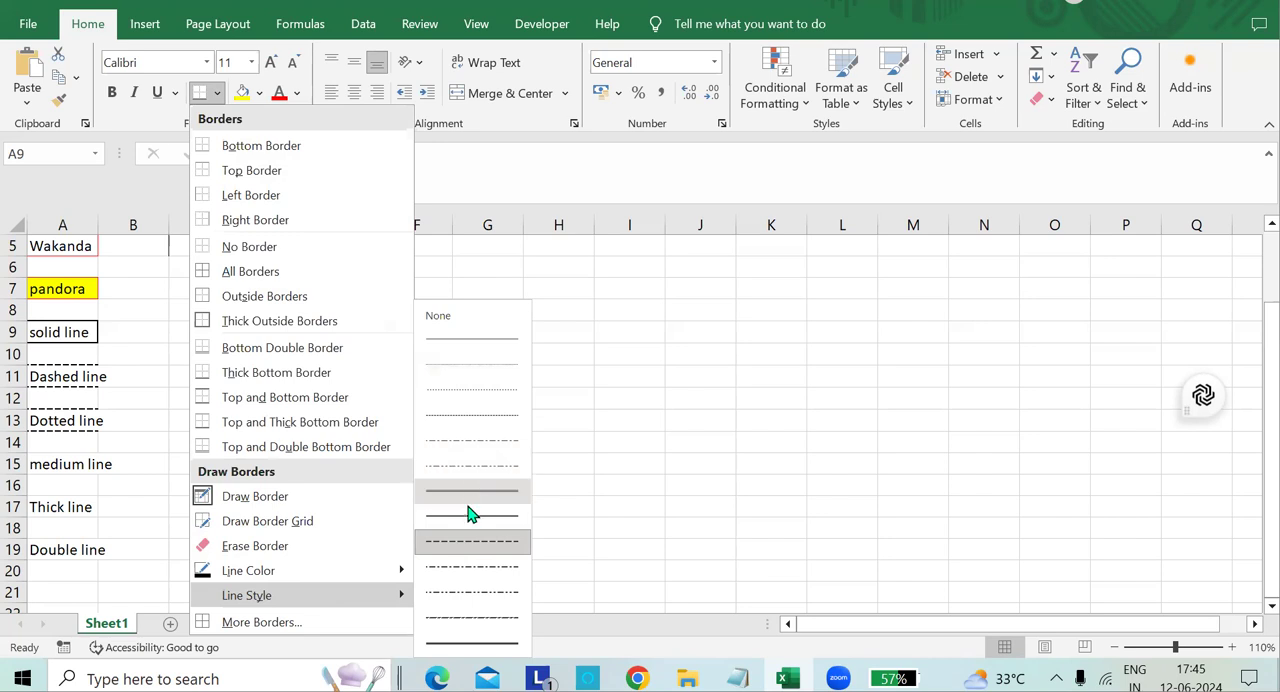
left_click(463, 397)
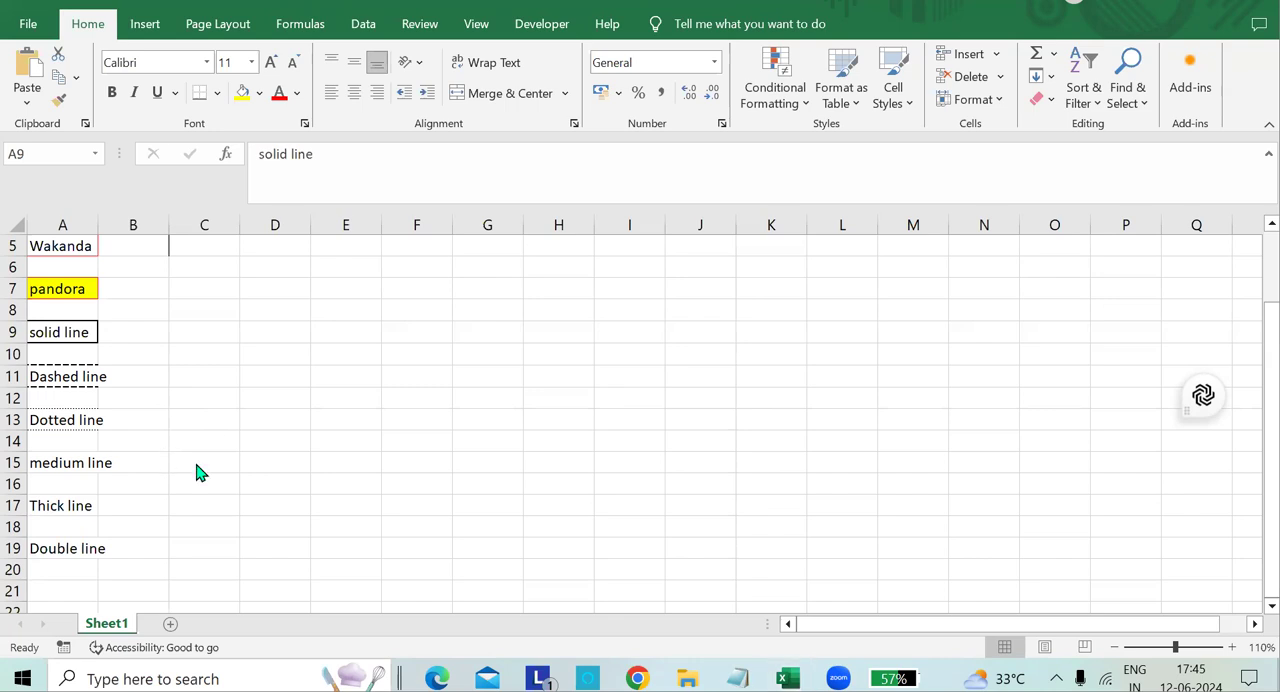
Draw thin solid border lines above and below the "medium line" label in cell A15, using the first line style.
left_click(213, 93)
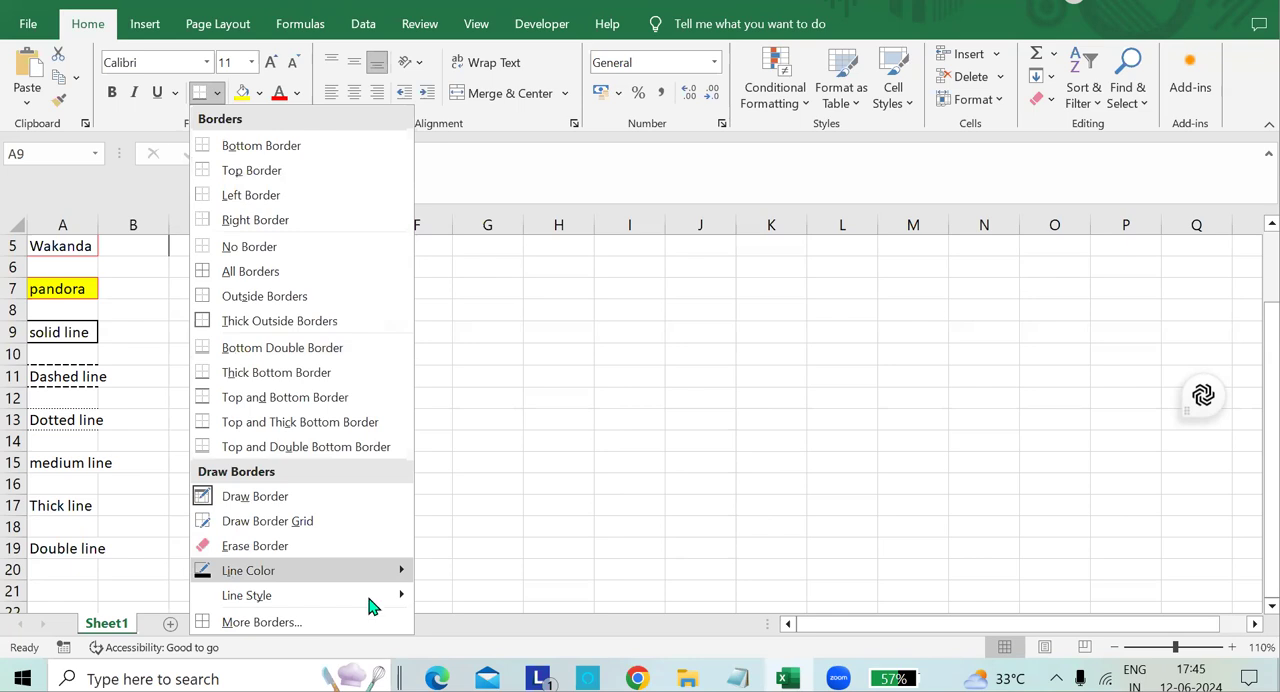
mouse_move(372, 600)
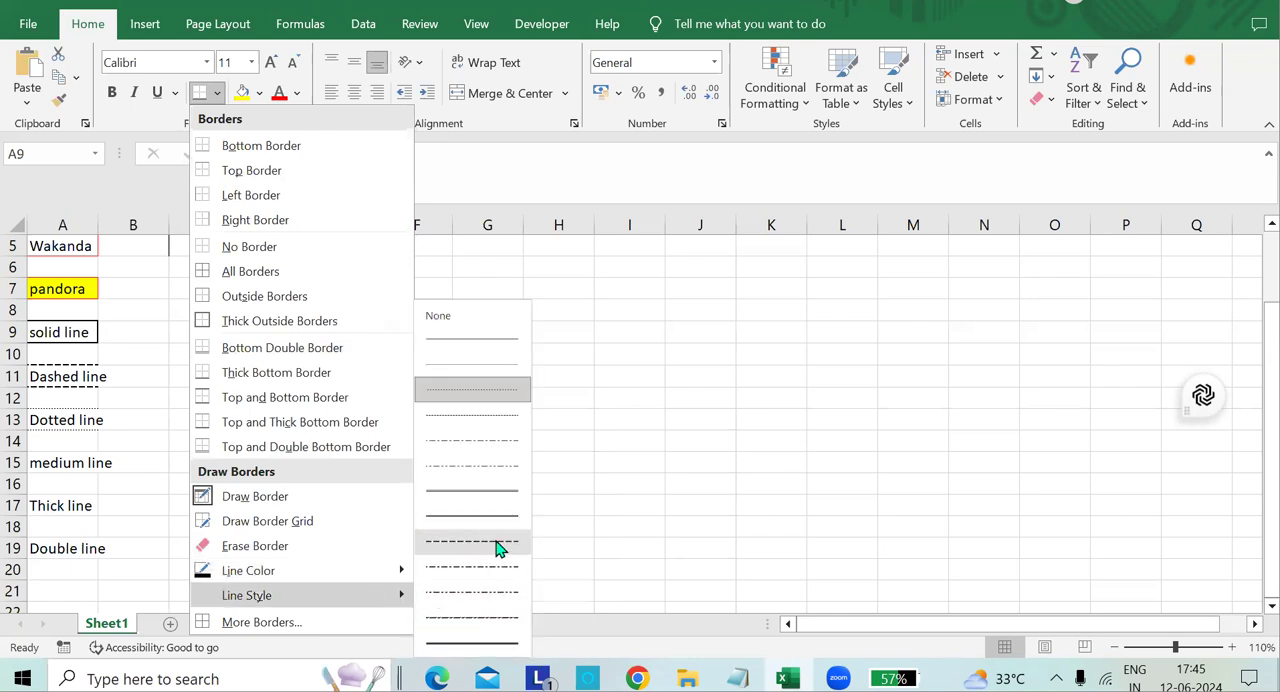
left_click(508, 338)
left_click(80, 451)
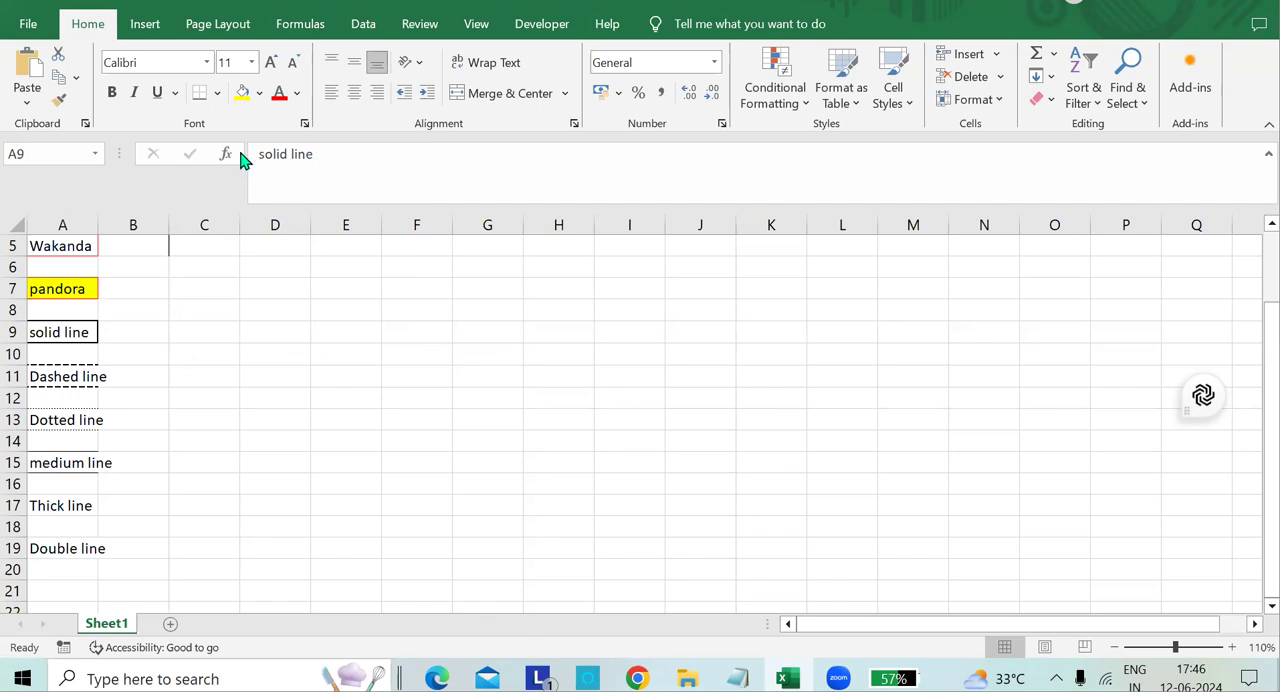
Draw a thick solid border around the "Thick line" label in cell A17.
left_click(217, 93)
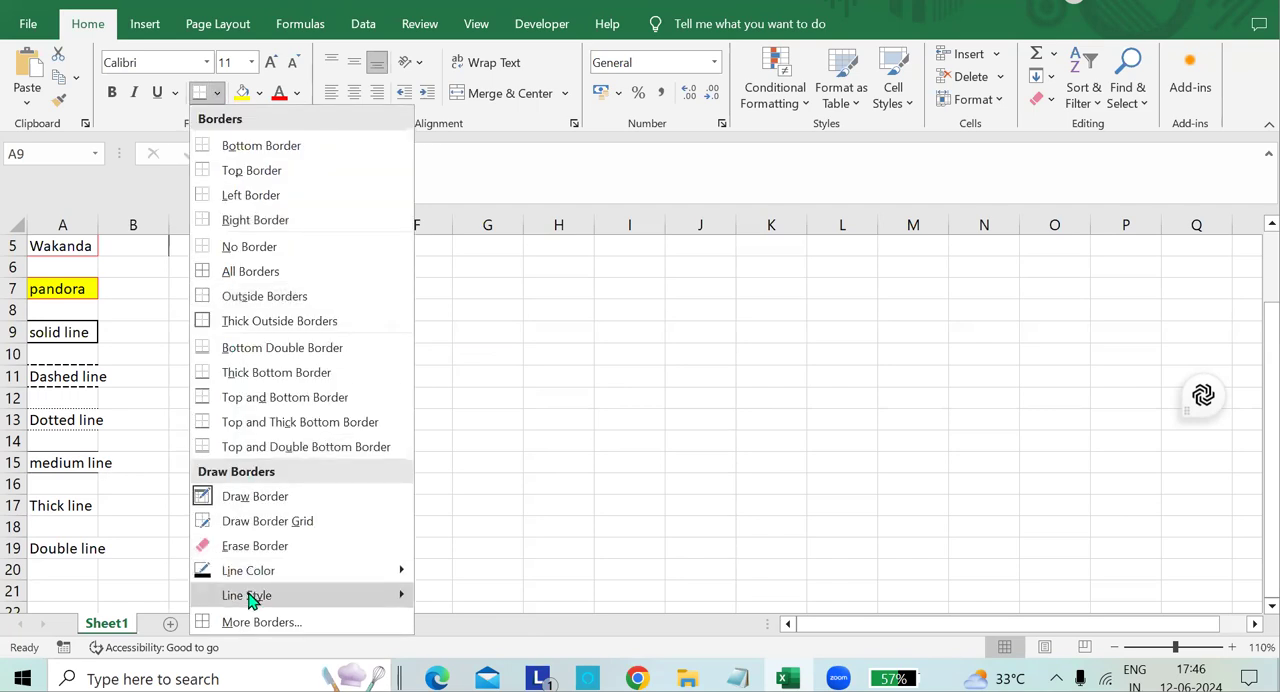
mouse_move(250, 597)
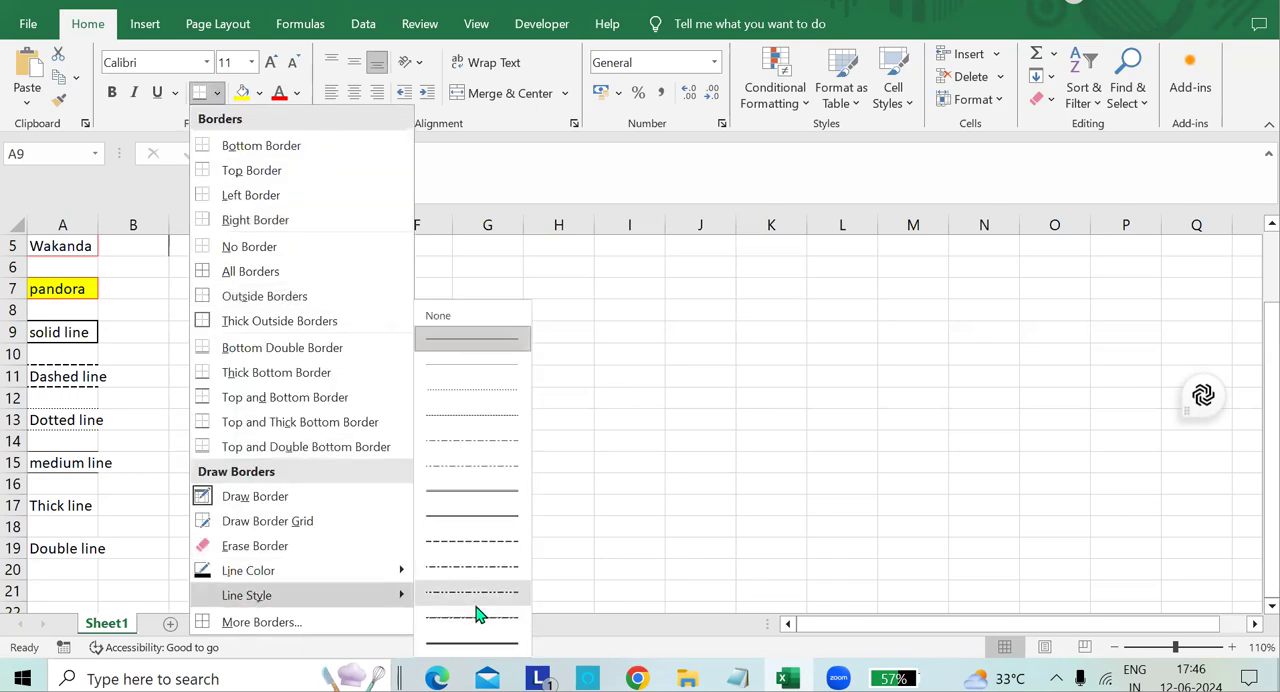
left_click(472, 643)
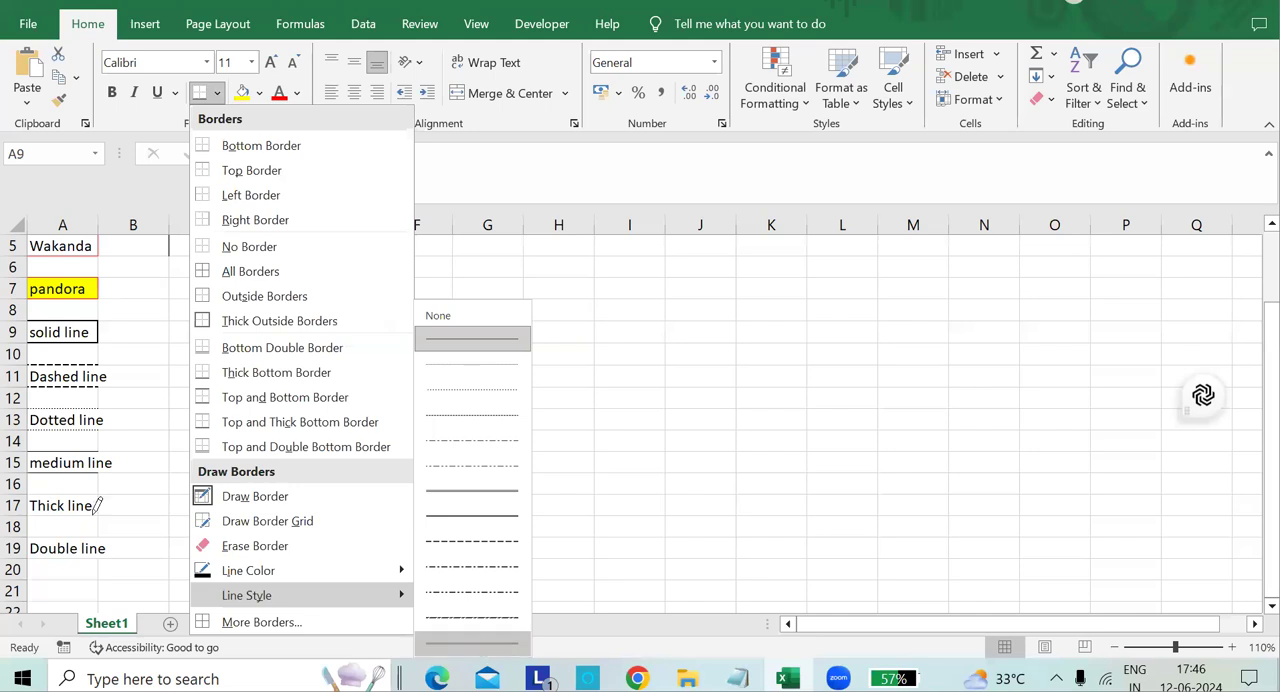
left_click(86, 495)
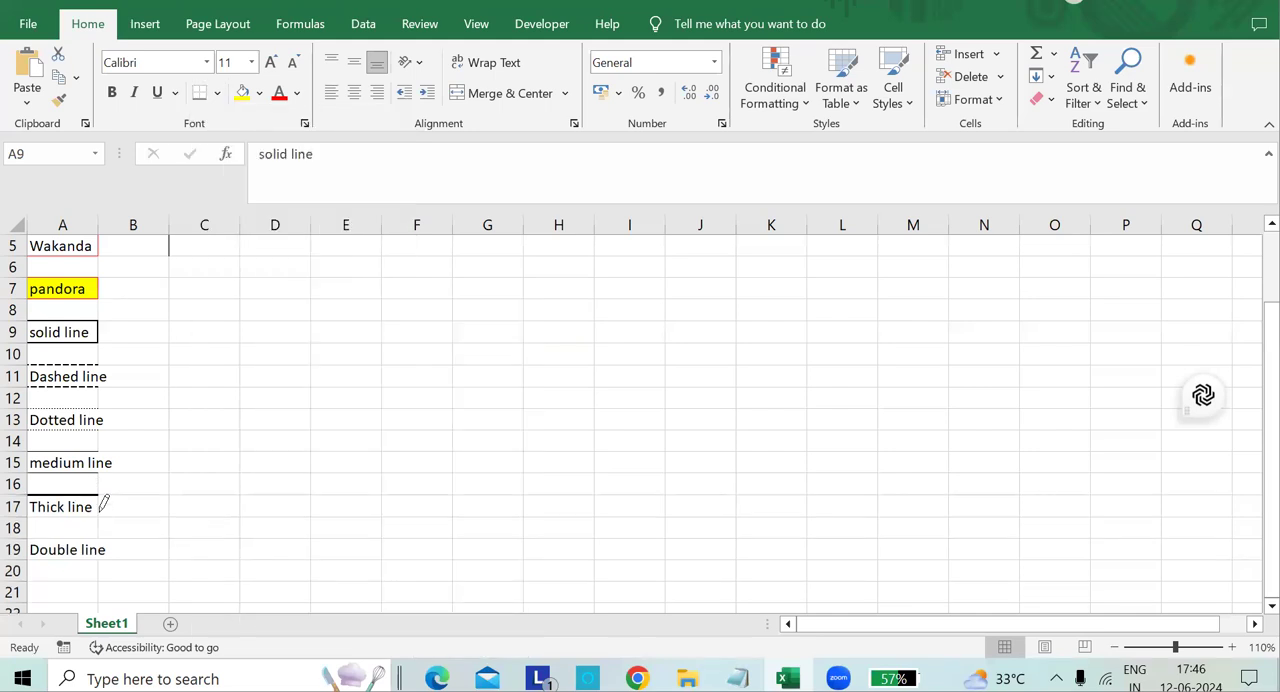
left_click(92, 507)
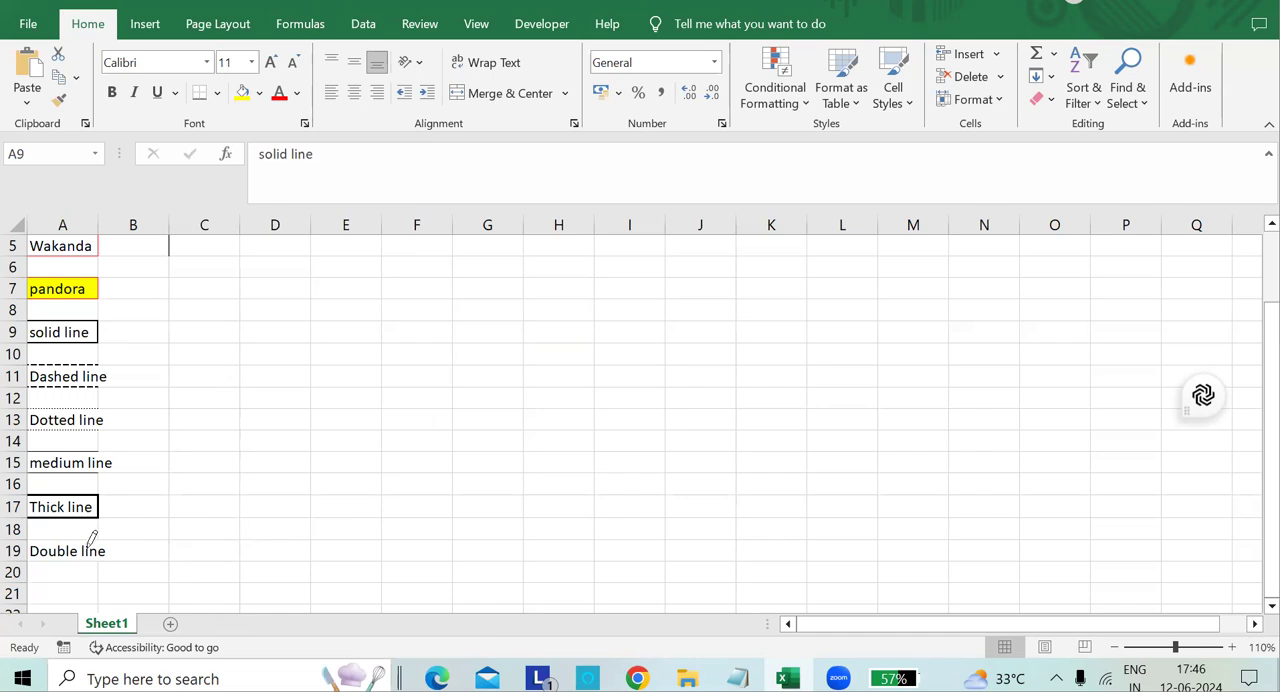
Draw double border lines above and below the "Double line" label in cell A19.
left_click(217, 92)
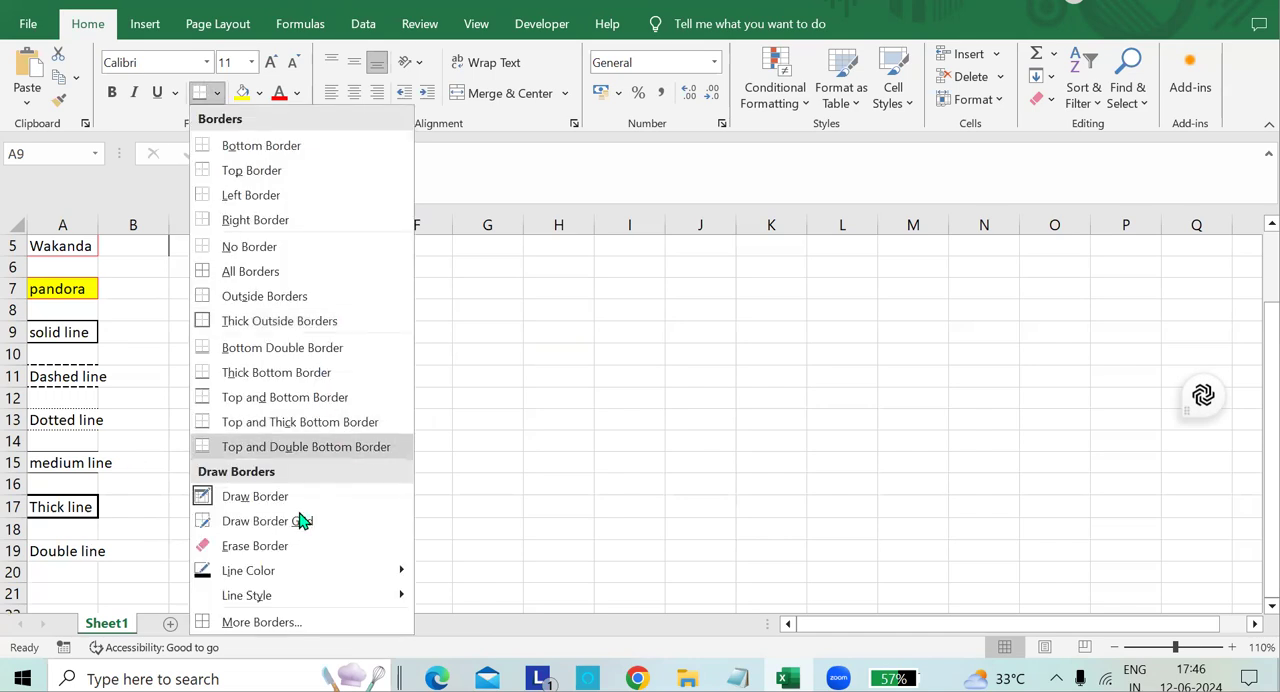
mouse_move(408, 600)
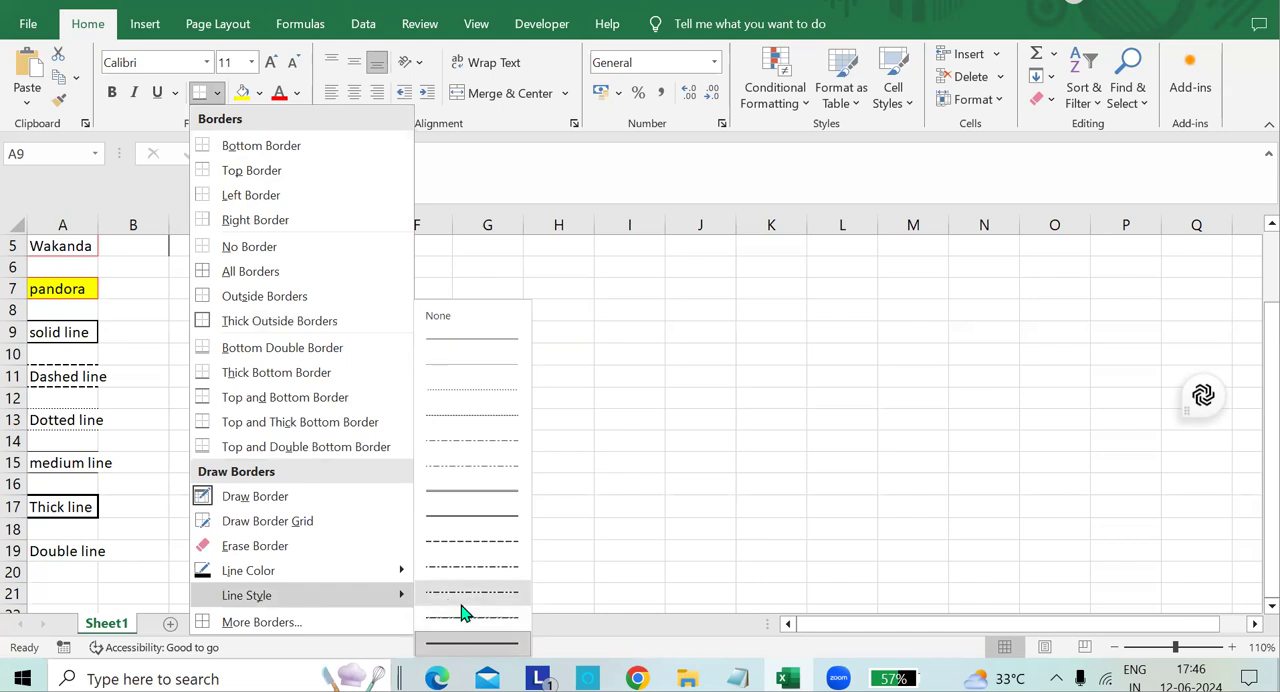
left_click(485, 503)
left_click(86, 540)
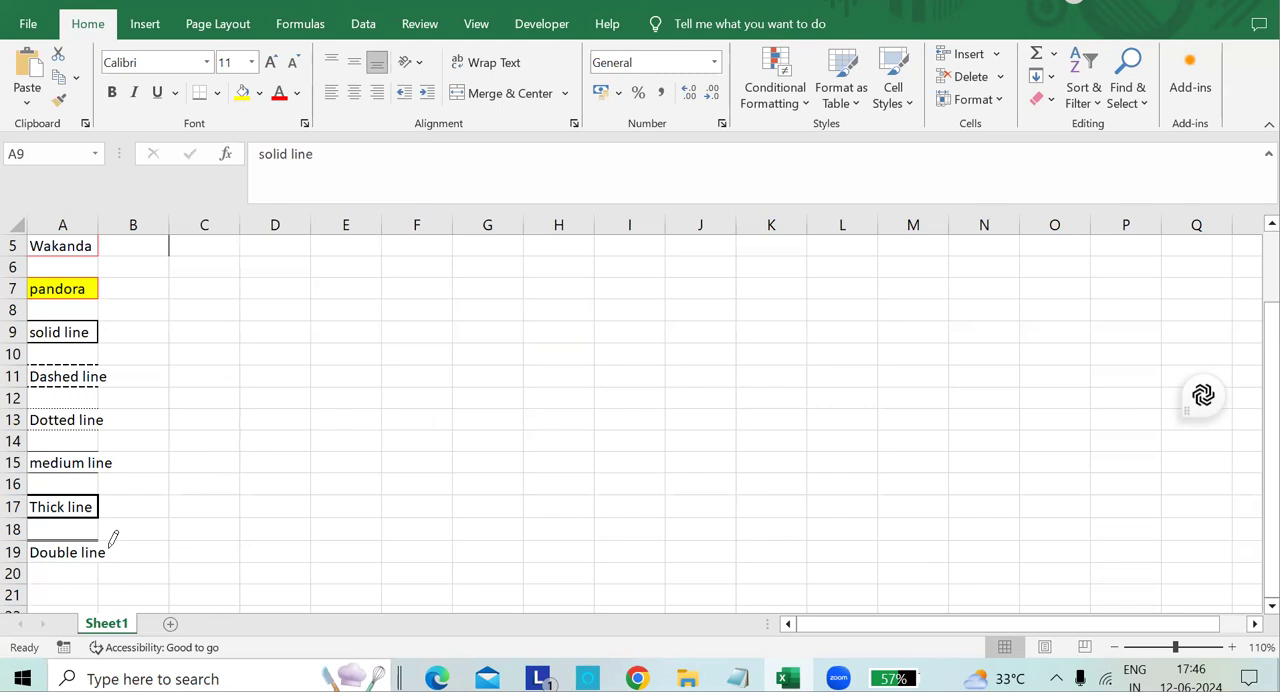
left_click(82, 556)
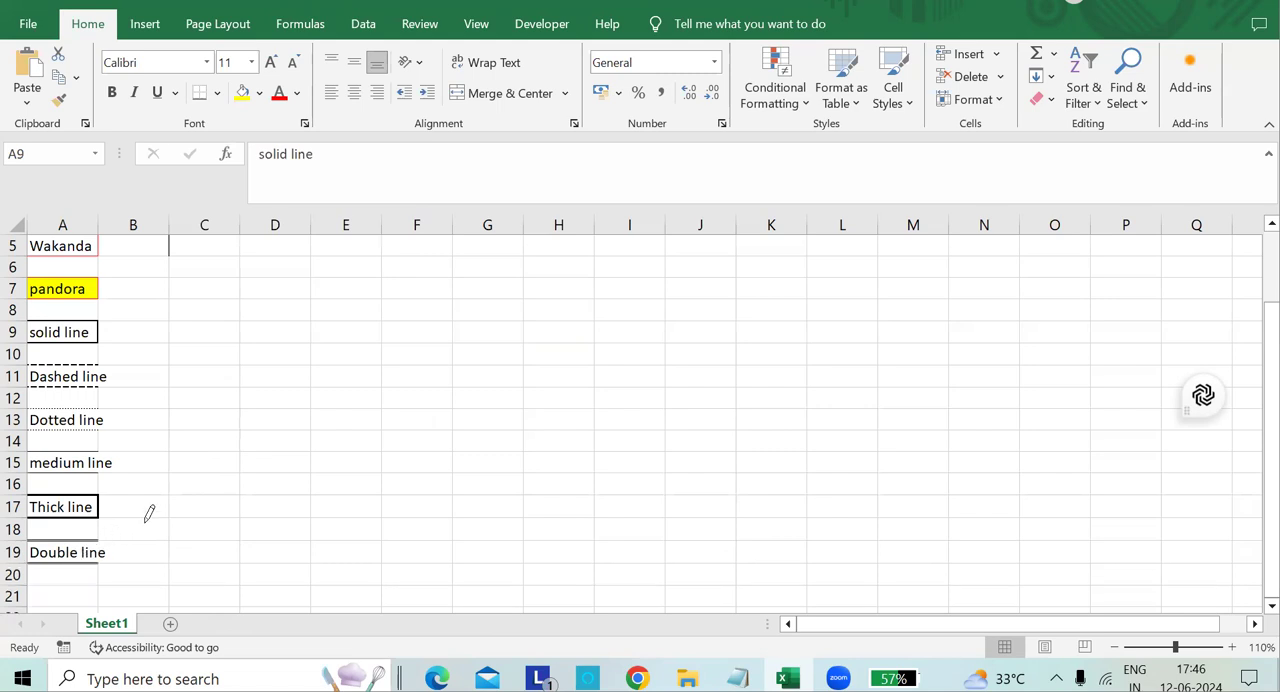
Draw the missing edges around and between cells C4:D5 with the double line style to form a two-by-two grid.
scroll(100, 468, "up", 2)
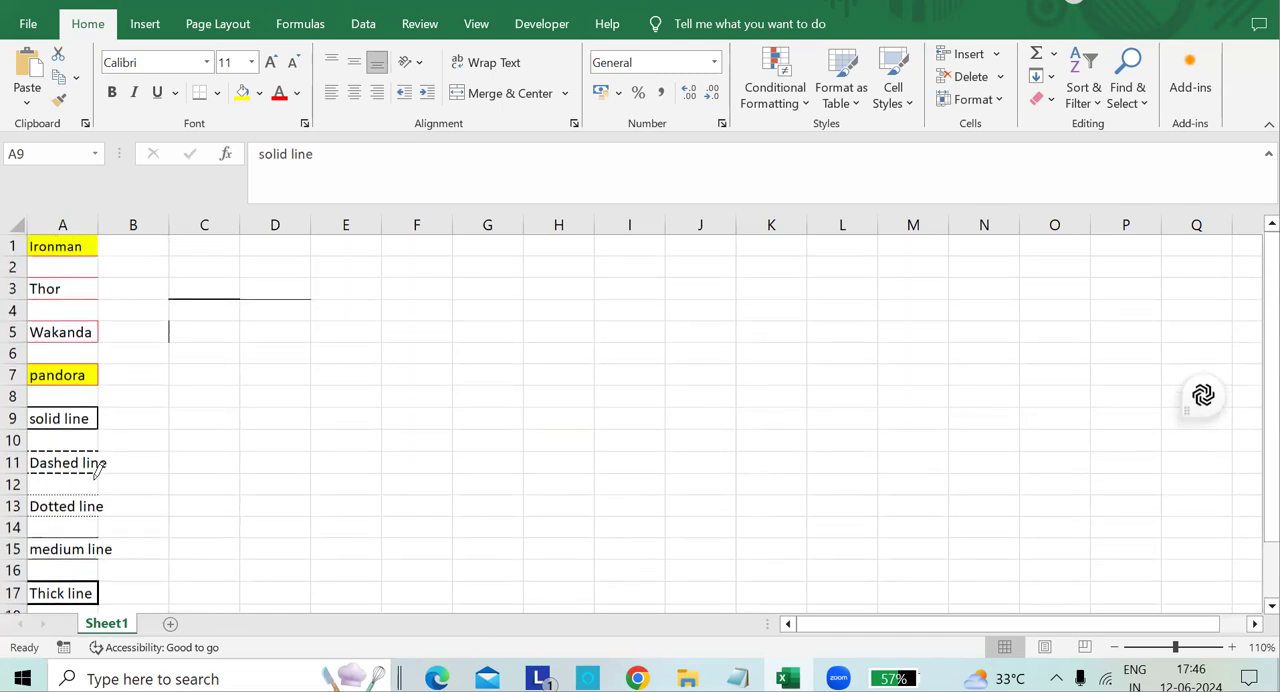
scroll(99, 468, "down", 2)
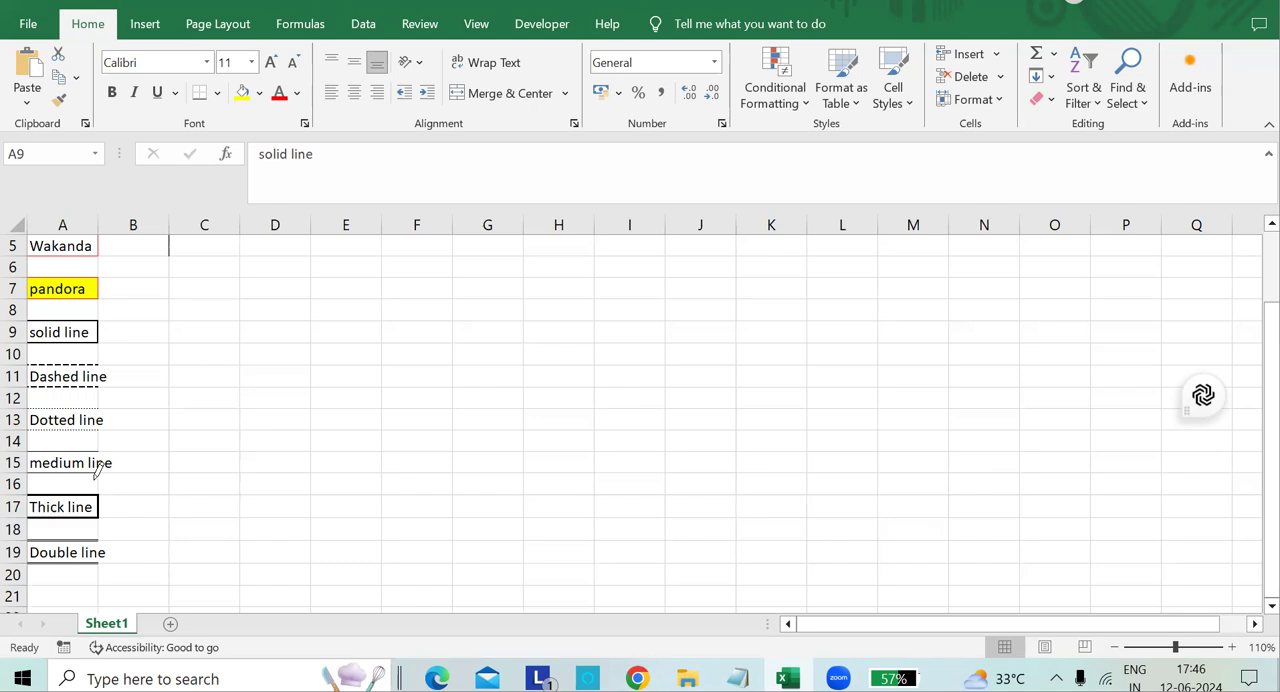
scroll(97, 470, "up", 2)
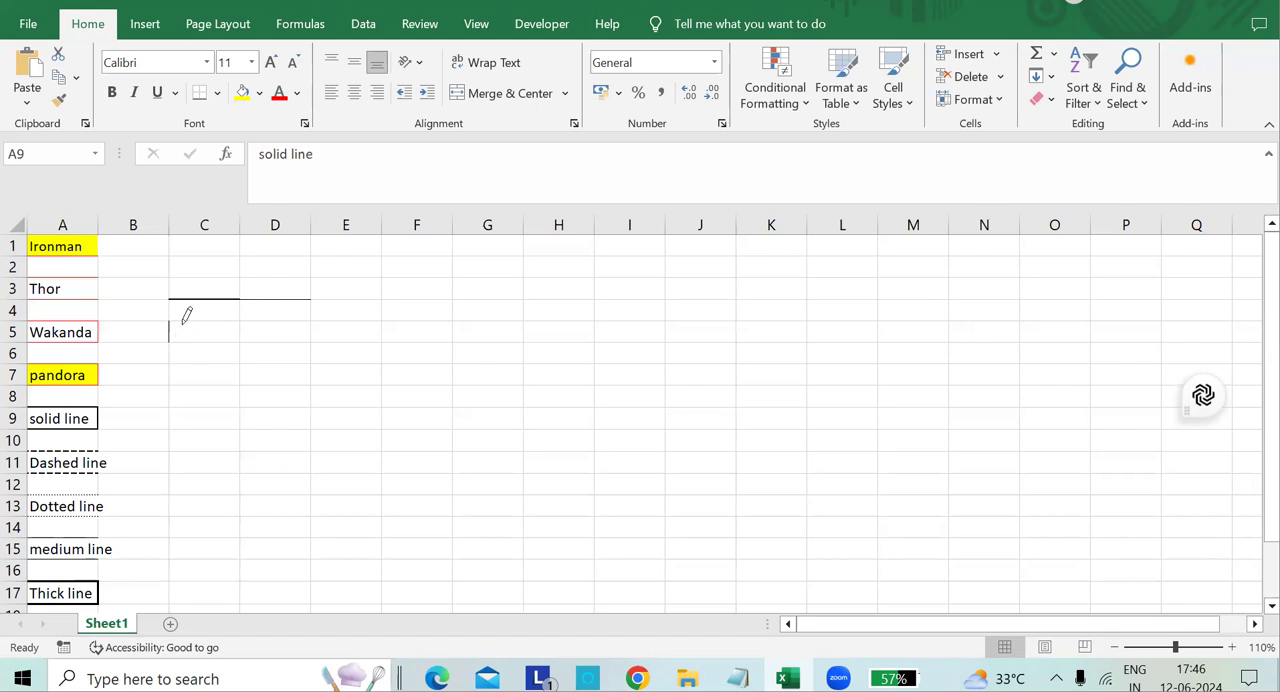
left_click(184, 320)
left_click(240, 309)
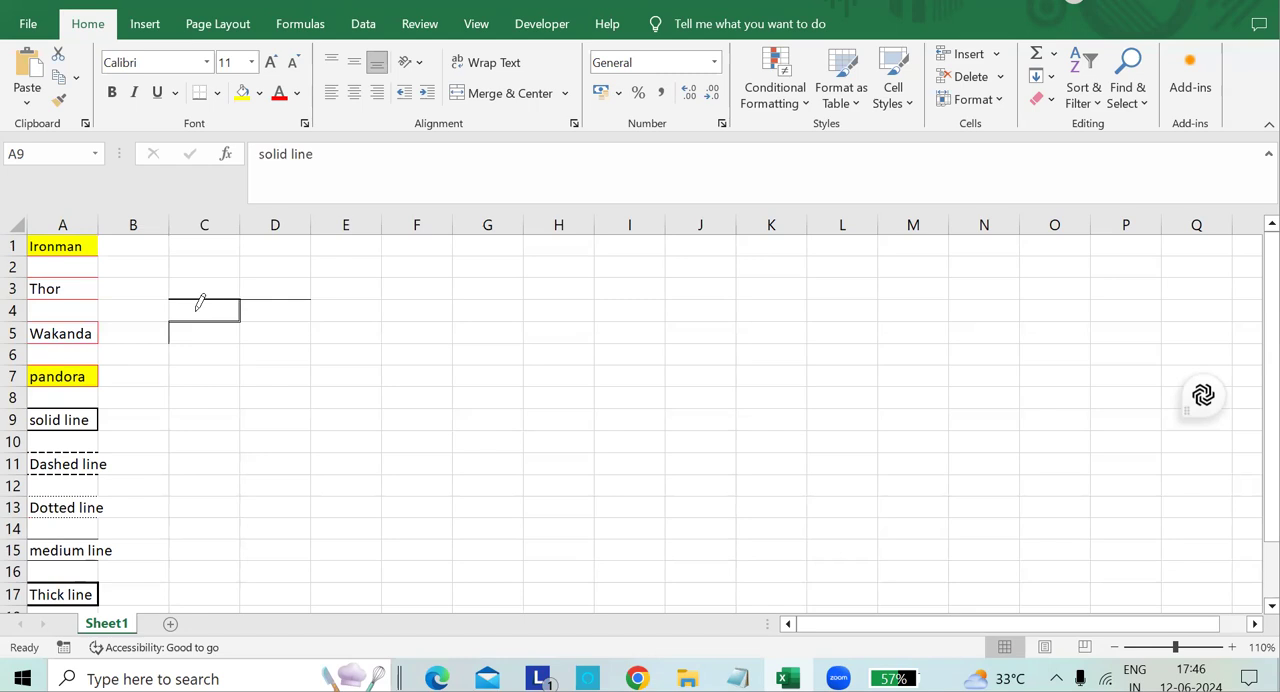
left_click(169, 309)
left_click(240, 331)
left_click(304, 319)
left_click(311, 311)
left_click(311, 333)
left_click(205, 343)
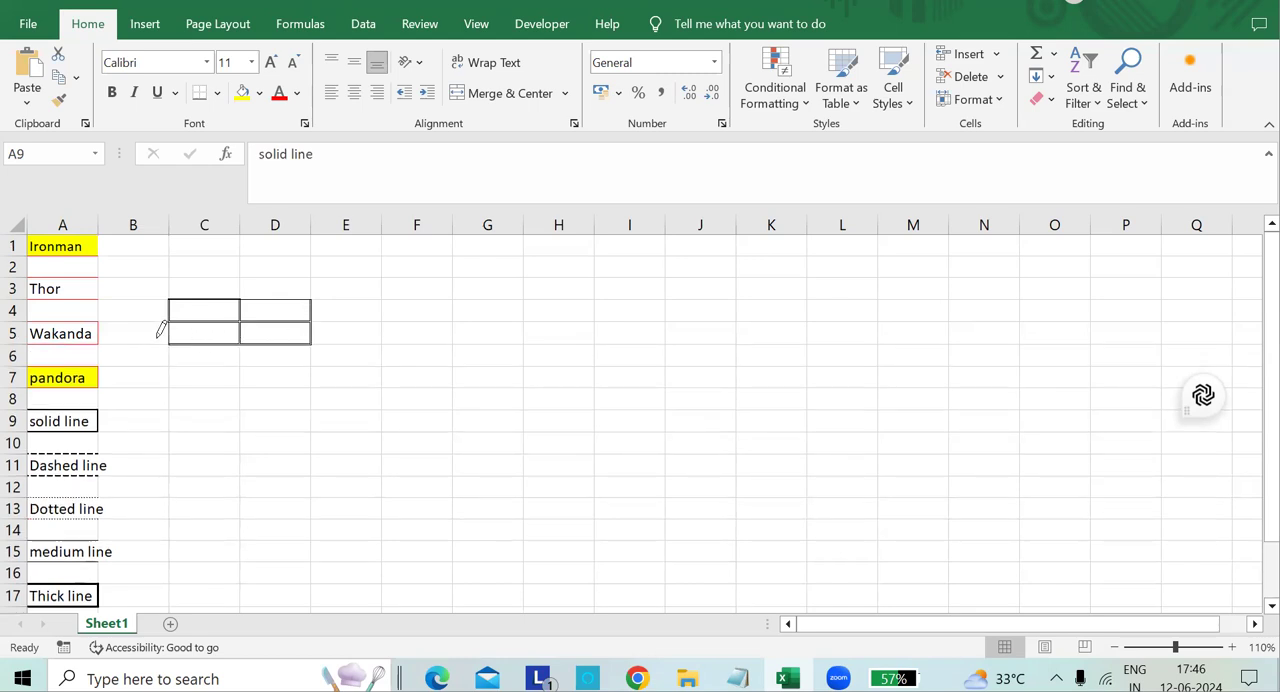